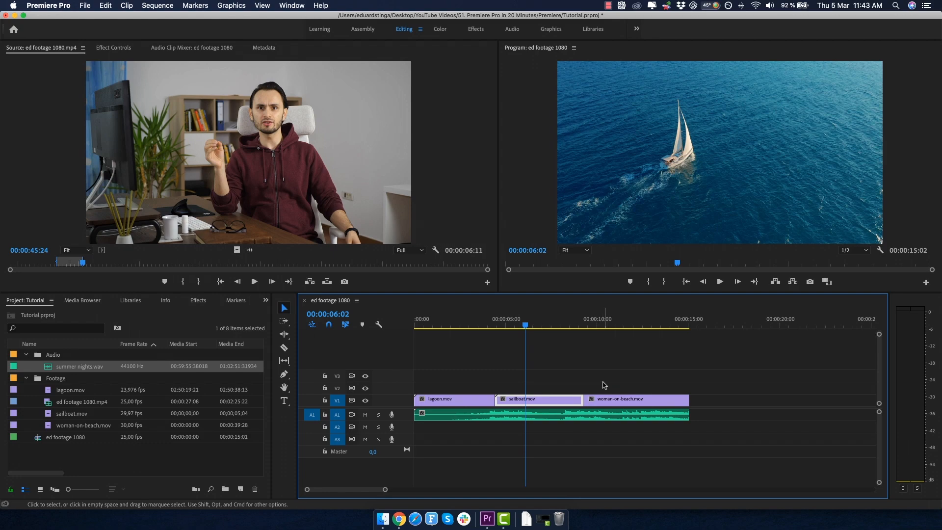
Play the finished edit in the ed footage 1080 sequence from 00:00:02:22 to preview it
left_click(470, 341)
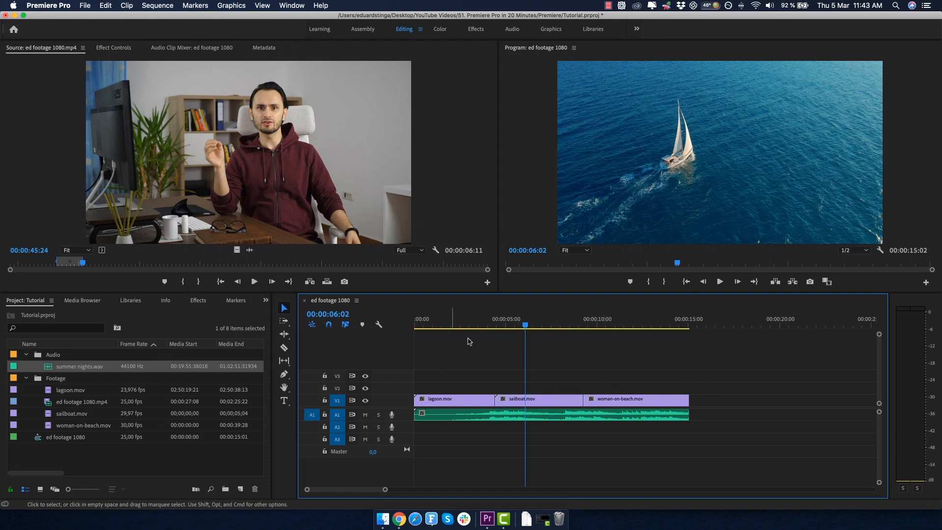
mouse_move(484, 333)
left_mouse_down()
mouse_move(431, 326)
mouse_move(663, 326)
mouse_move(425, 330)
mouse_move(608, 325)
mouse_move(467, 326)
left_mouse_up()
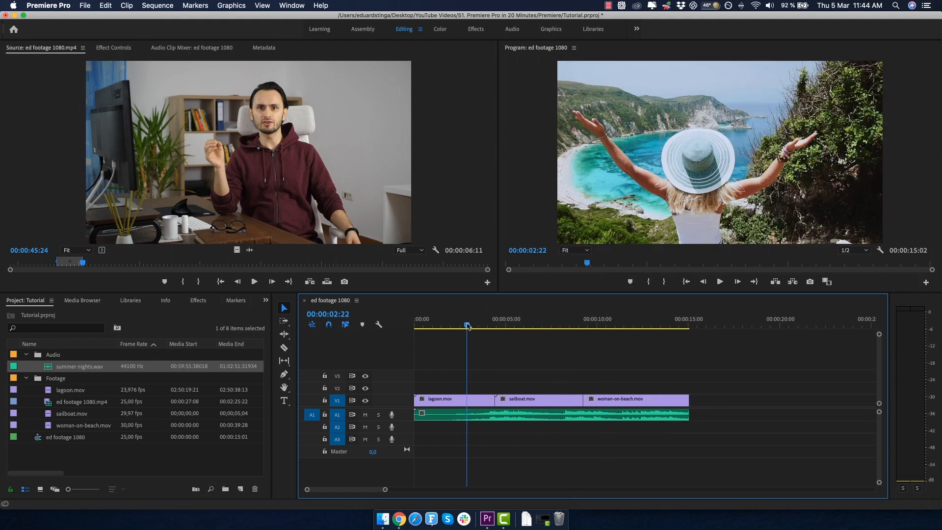
left_click(720, 281)
key("space")
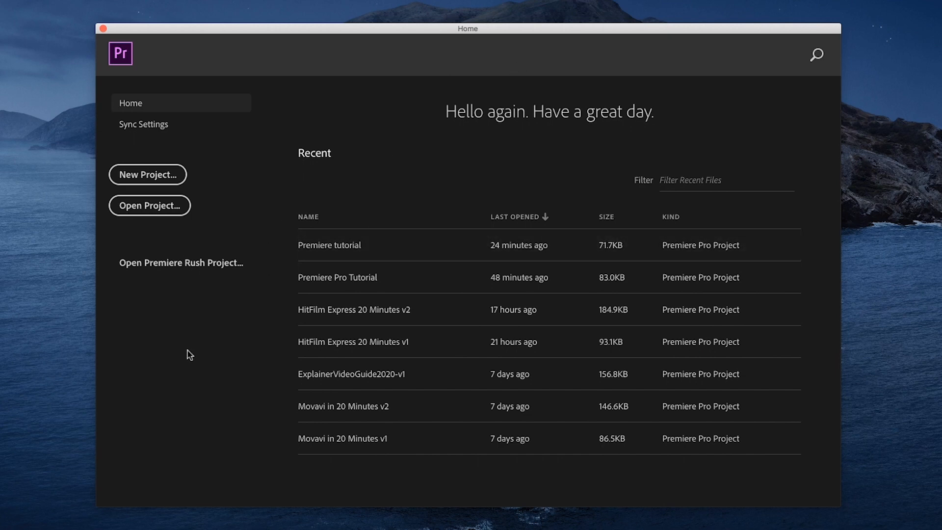
Create a new project named Tutorial, keeping the existing save location and default project settings
left_click(149, 173)
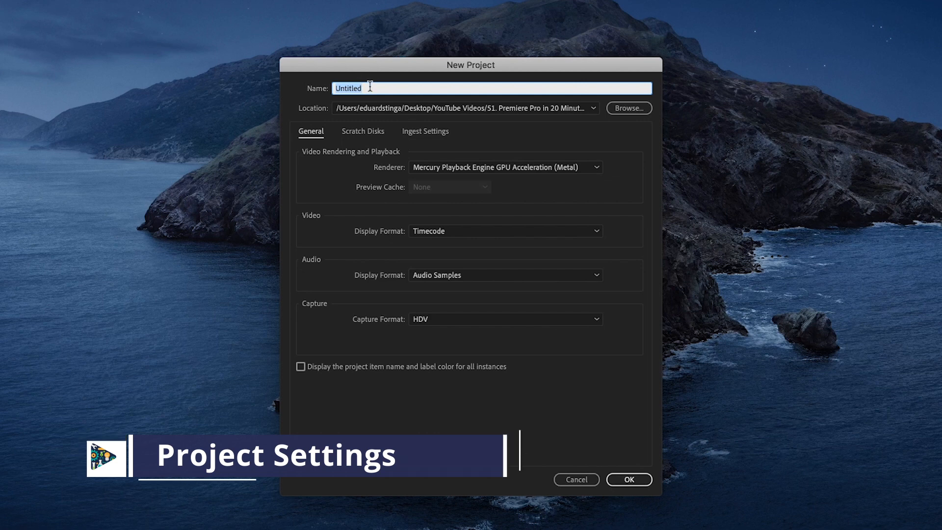
type("Tutorial")
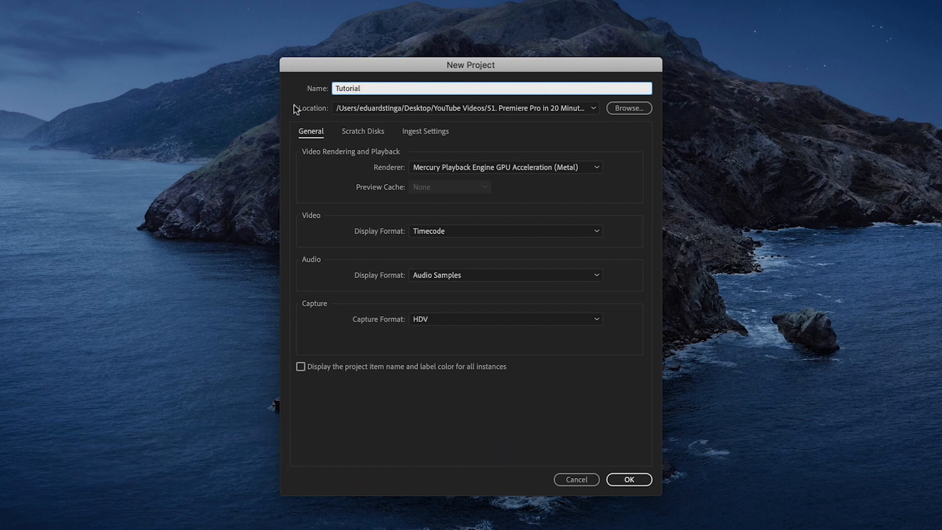
left_click(634, 111)
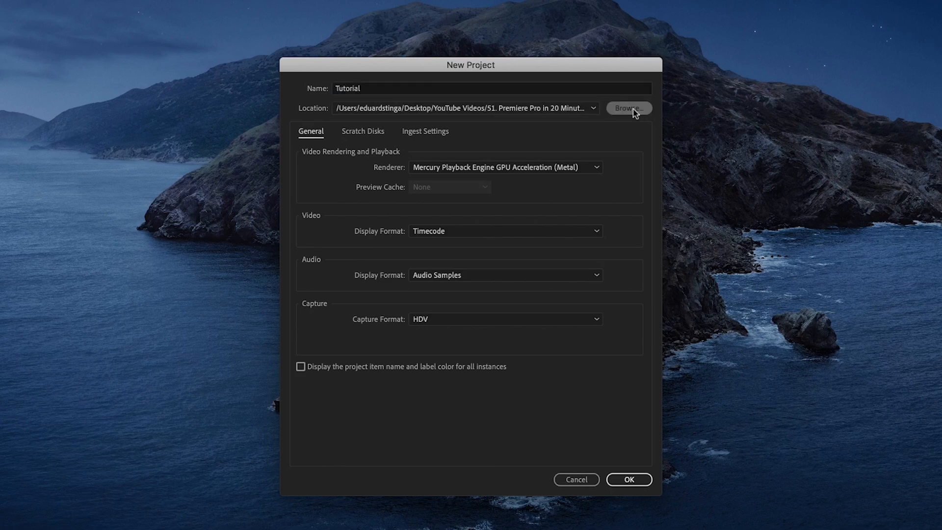
left_click(755, 383)
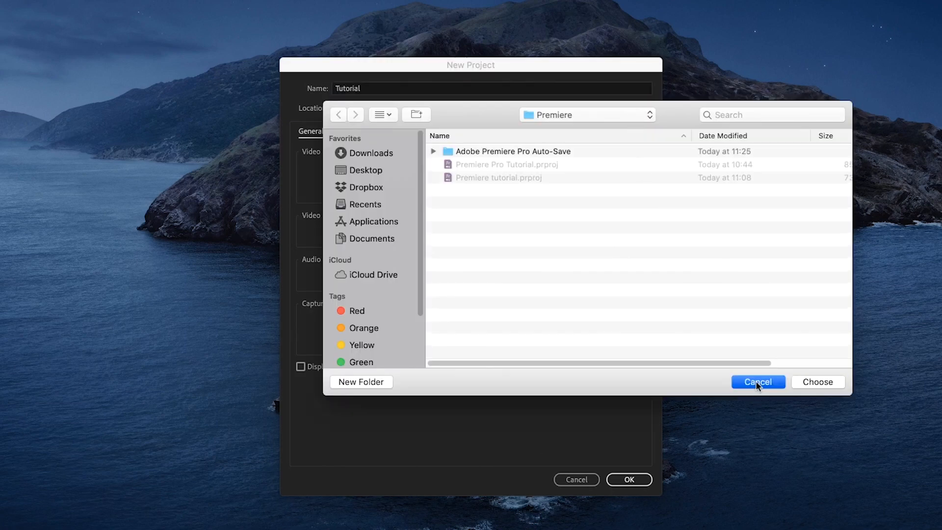
left_click(612, 484)
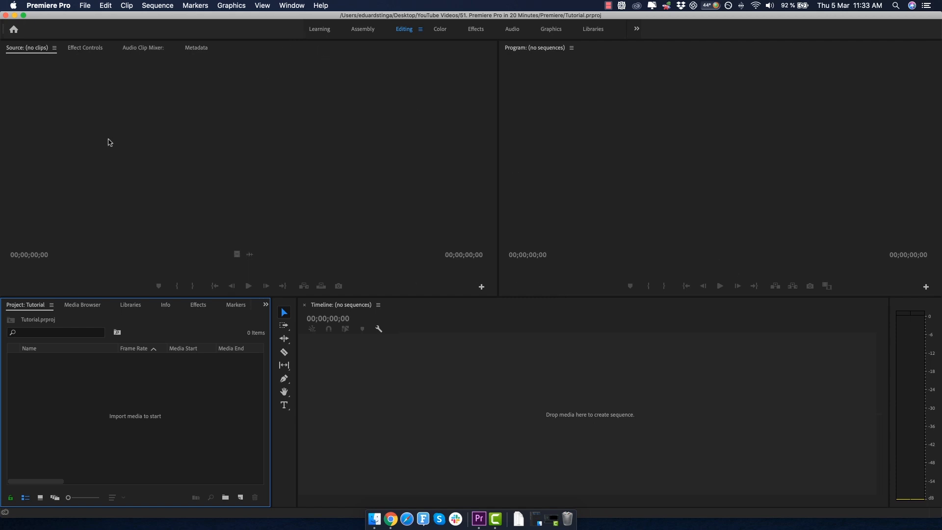
Set the workspace layout to Editing
left_click(296, 4)
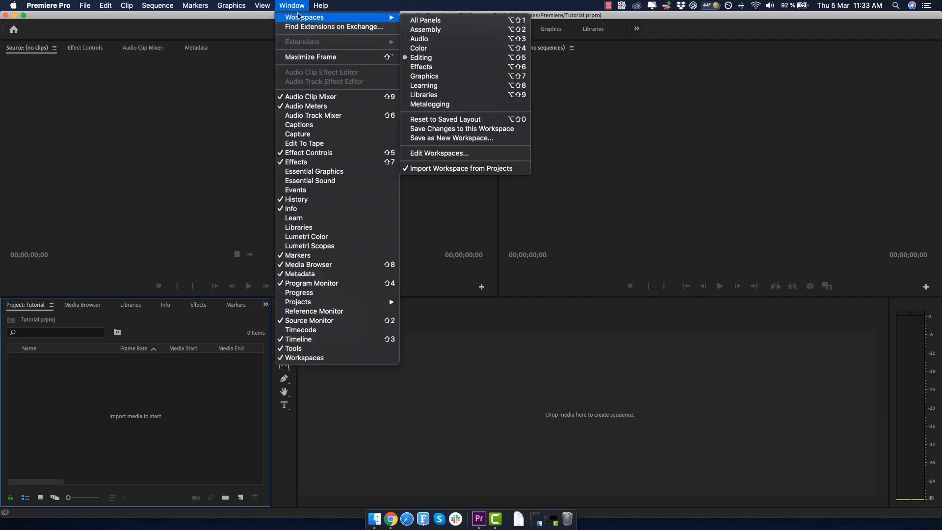
mouse_move(301, 16)
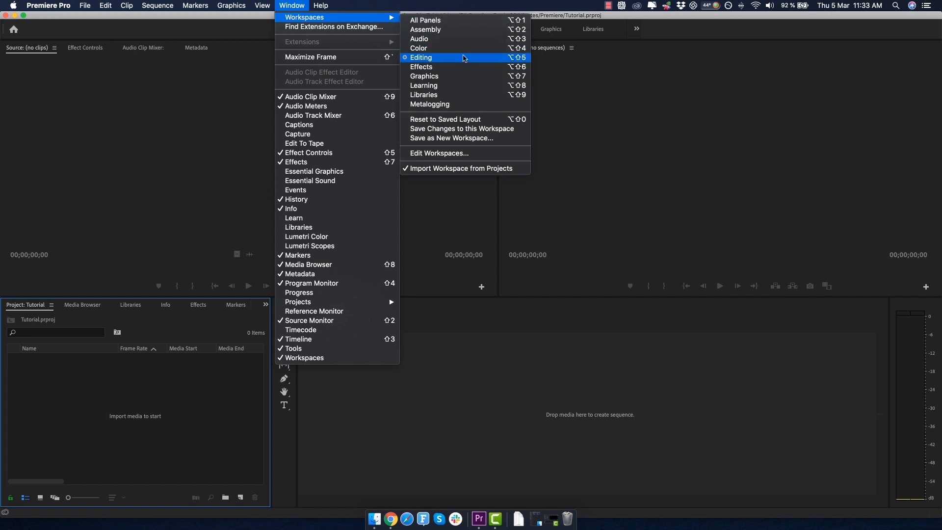
left_click(418, 58)
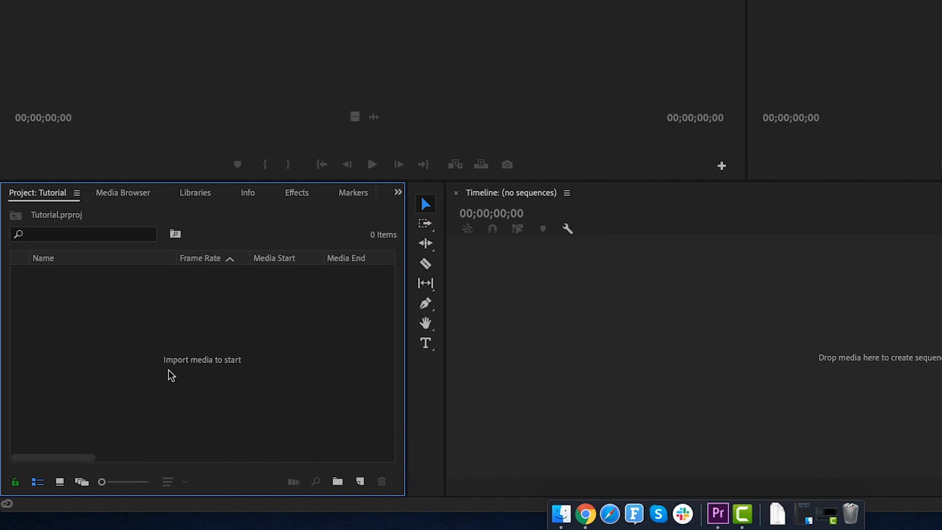
Import summer nights.wav, ed footage 1080.mp4, lagoon.mov, sailboat.mov and woman-on-beach.mov from the Tutorial Footage folder into the project
double_click(210, 360)
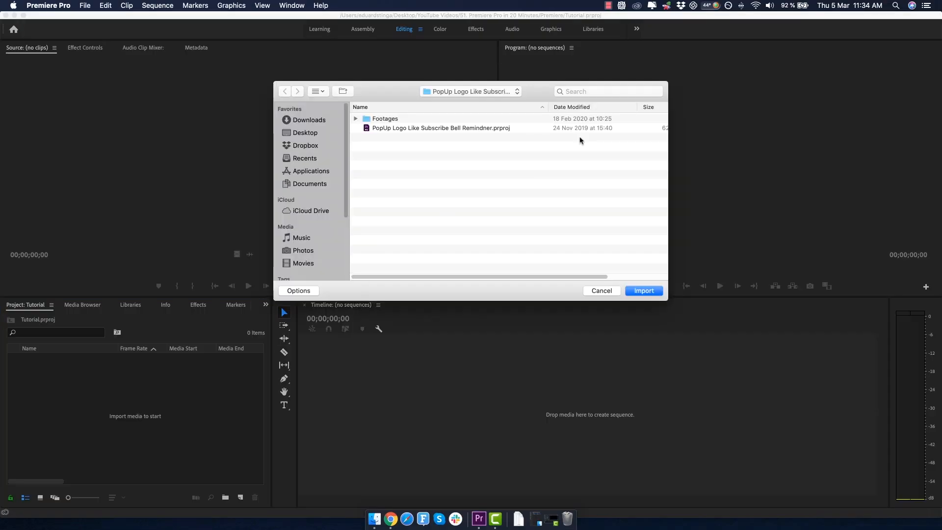
left_click(601, 290)
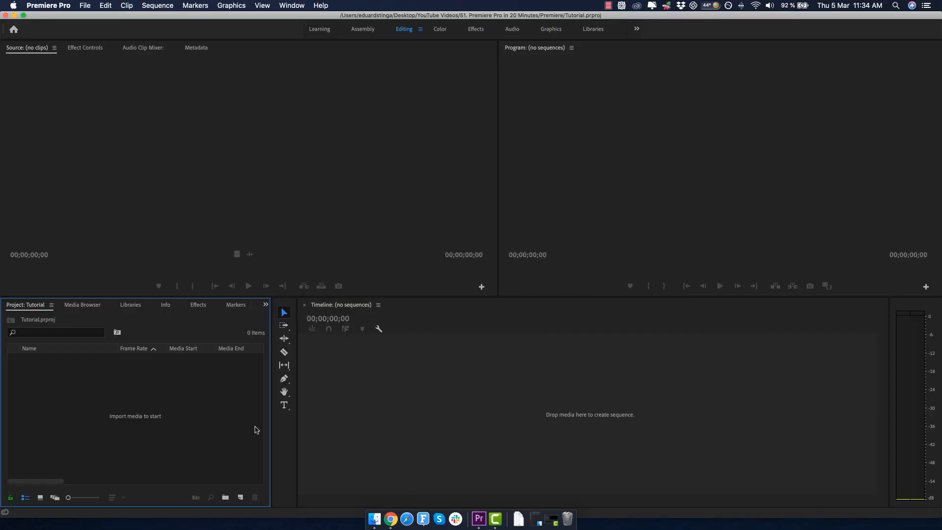
left_click(374, 518)
left_click_drag(702, 200, 84, 433)
left_click(726, 68, "super")
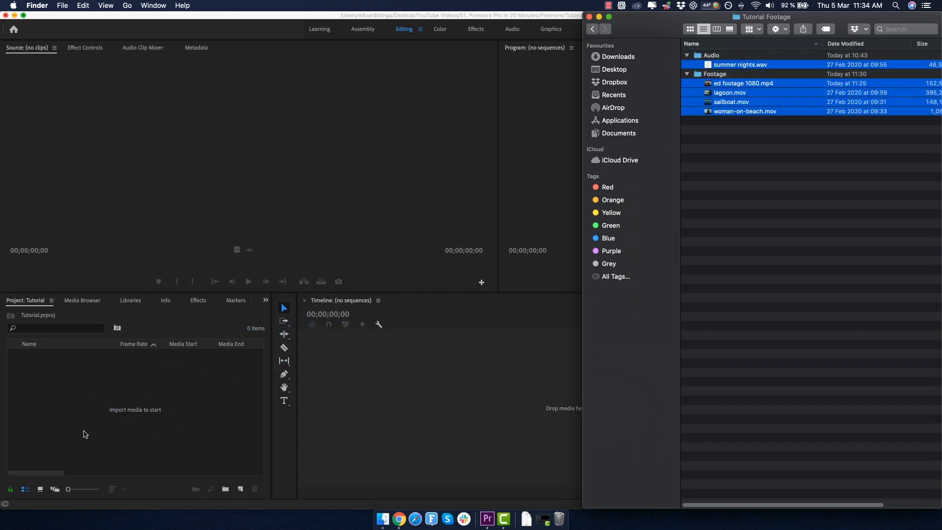
left_click(53, 428)
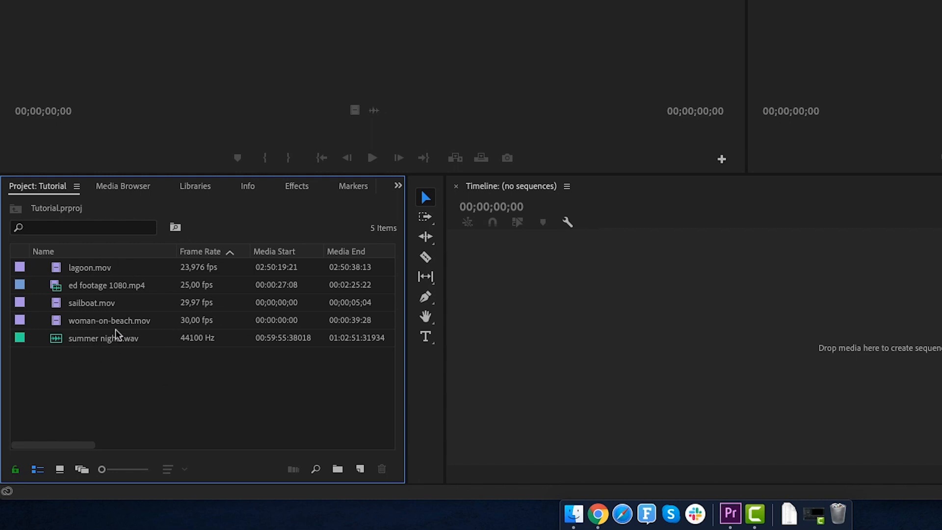
View the imported media as thumbnails and return the project items to list view
left_click(57, 472)
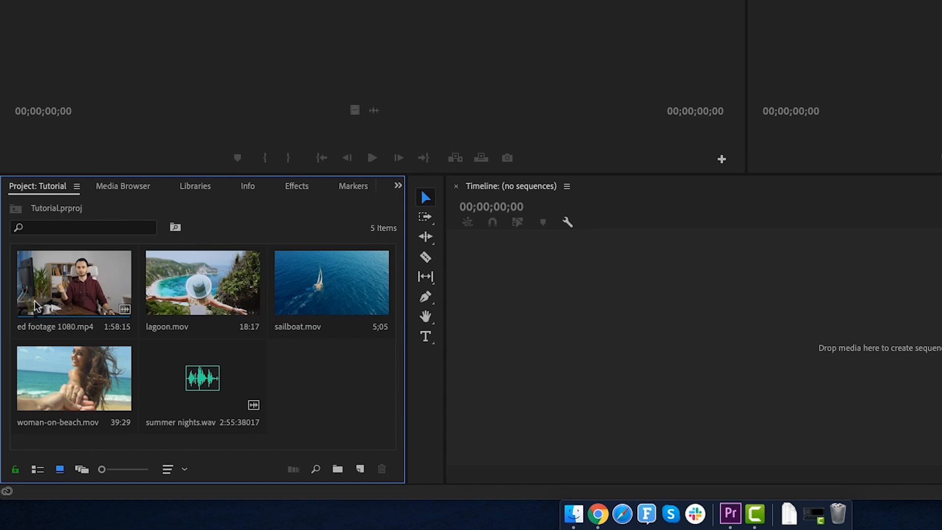
left_click(37, 470)
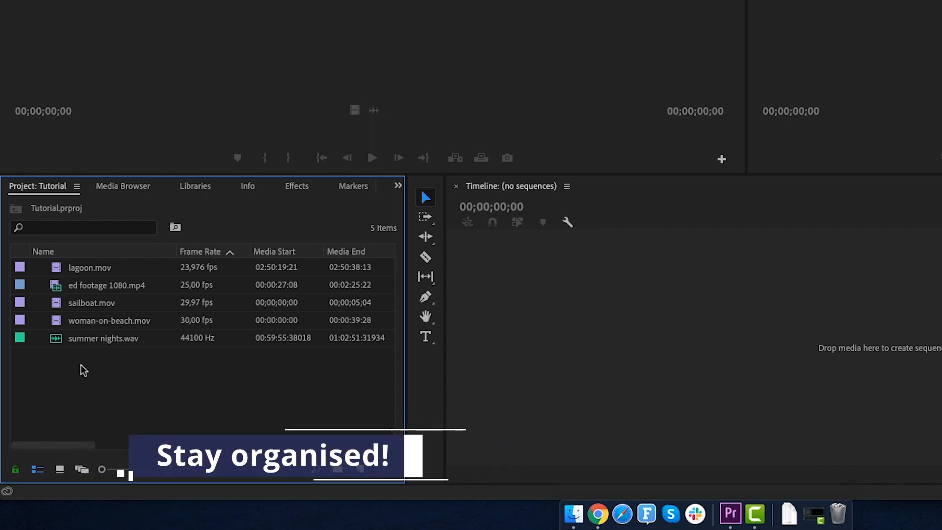
Create two new bins in the project named Footage and Audio
right_click(65, 370)
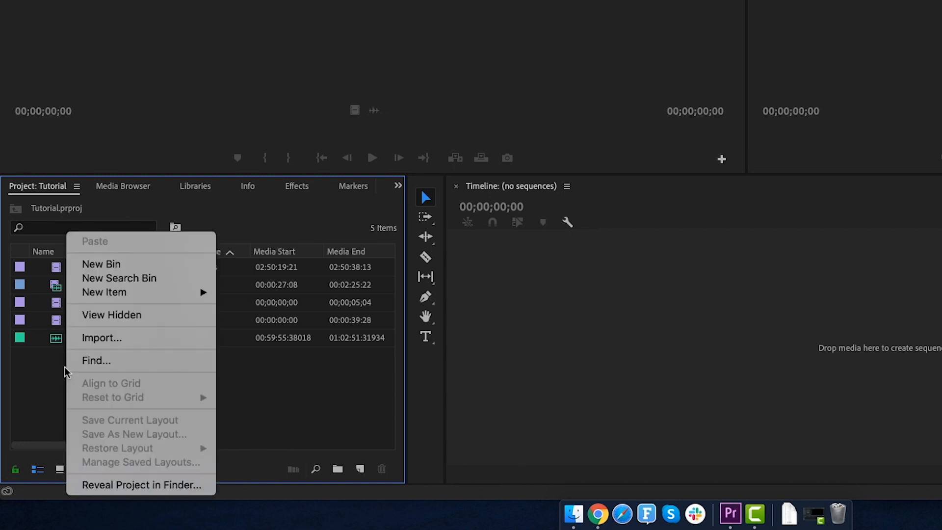
left_click(132, 264)
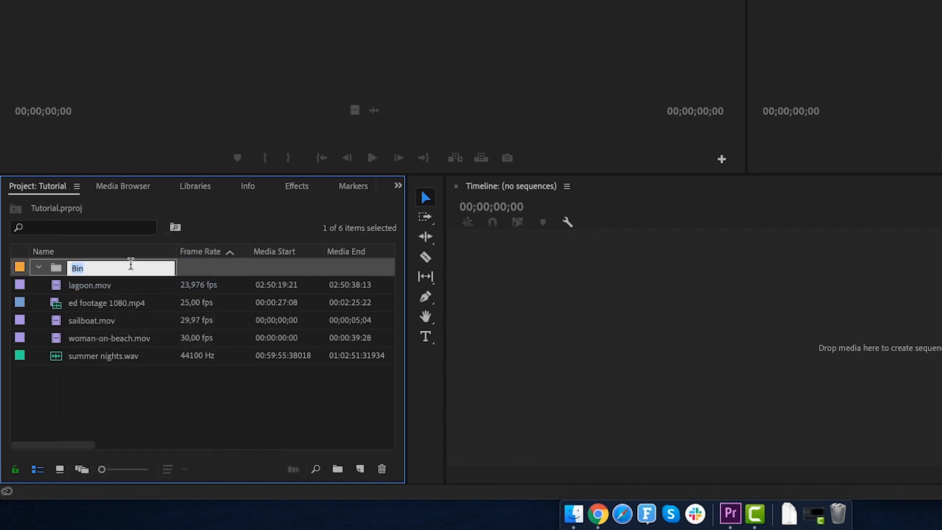
type("Footage")
key("Tab")
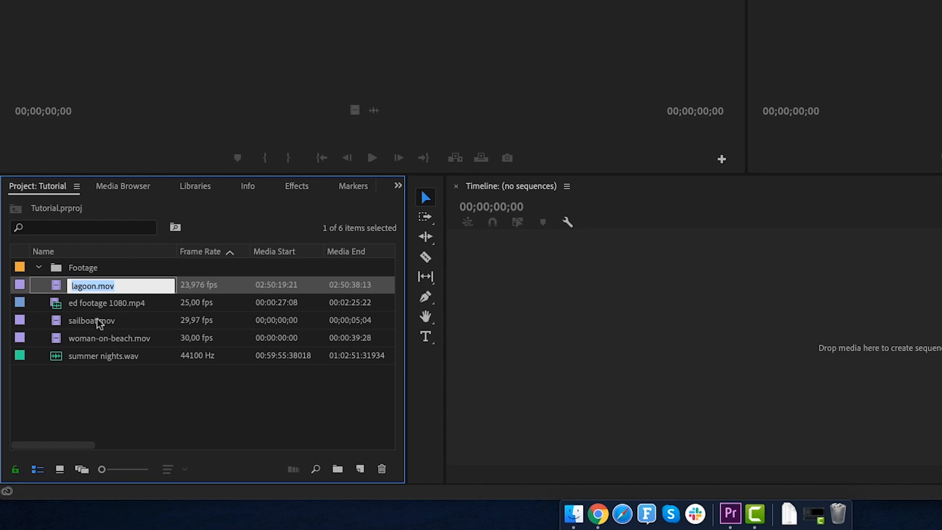
left_click(71, 384)
right_click(71, 386)
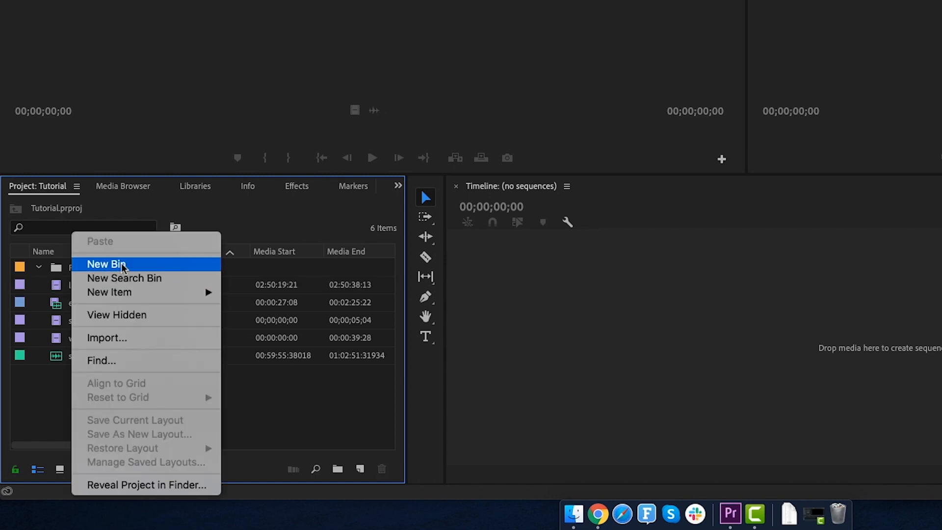
left_click(122, 264)
type("Audio")
key("Tab")
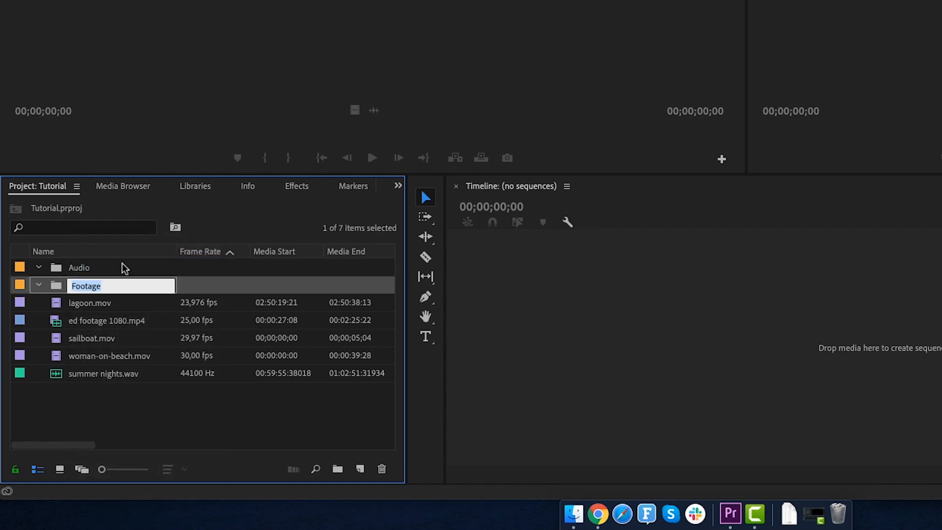
Move the four video clips into the Footage bin and summer nights.wav into the Audio bin
left_click(83, 303)
left_click(100, 362, "shift")
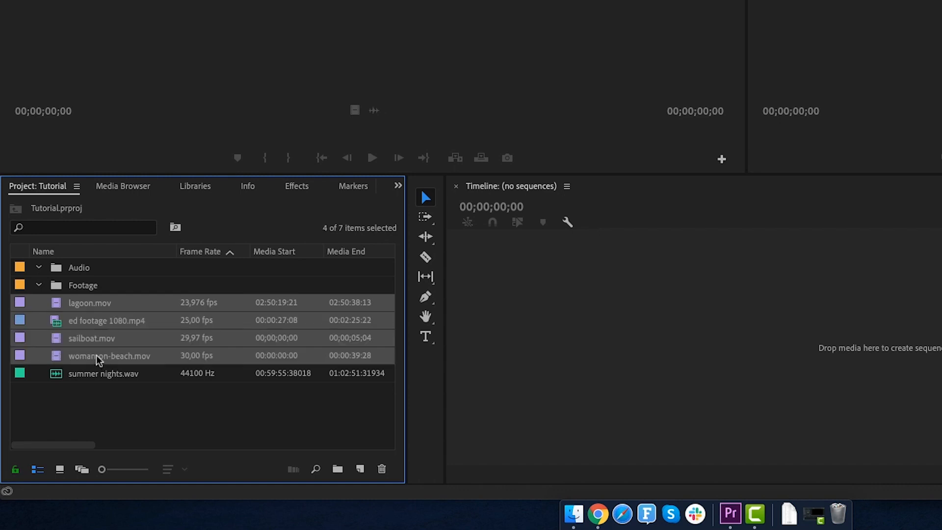
left_click_drag(97, 361, 93, 293)
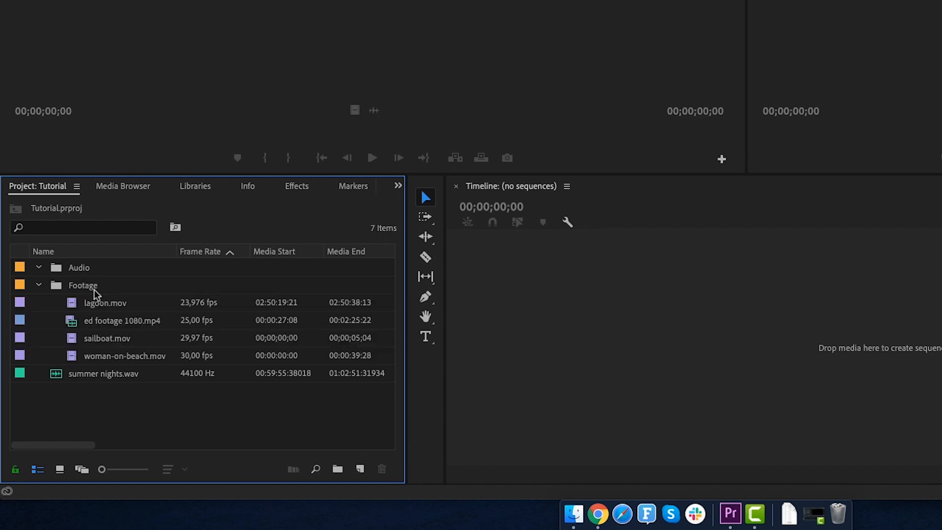
left_click(78, 379)
left_click_drag(90, 378, 79, 269)
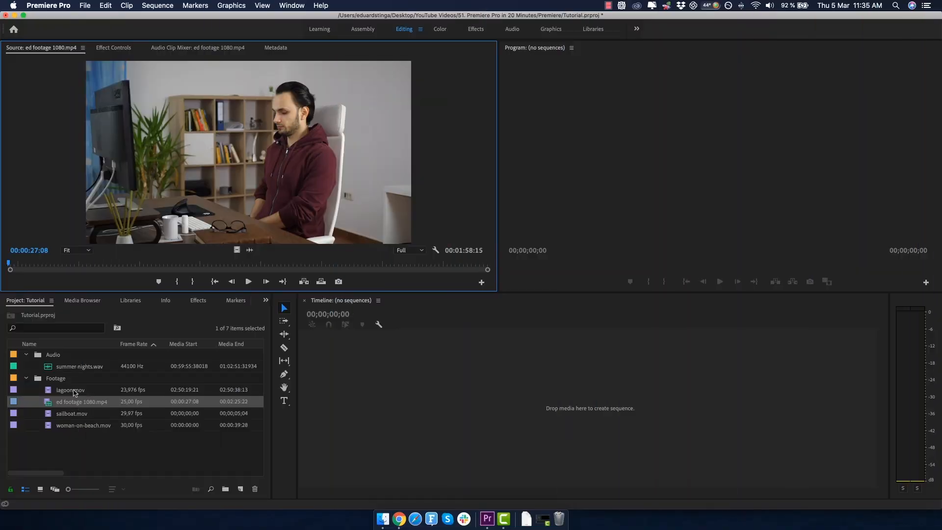
Preview lagoon.mov, ed footage 1080.mp4, sailboat.mov, woman-on-beach.mov and summer nights.wav one after another in the Source Monitor
double_click(73, 391)
double_click(75, 403)
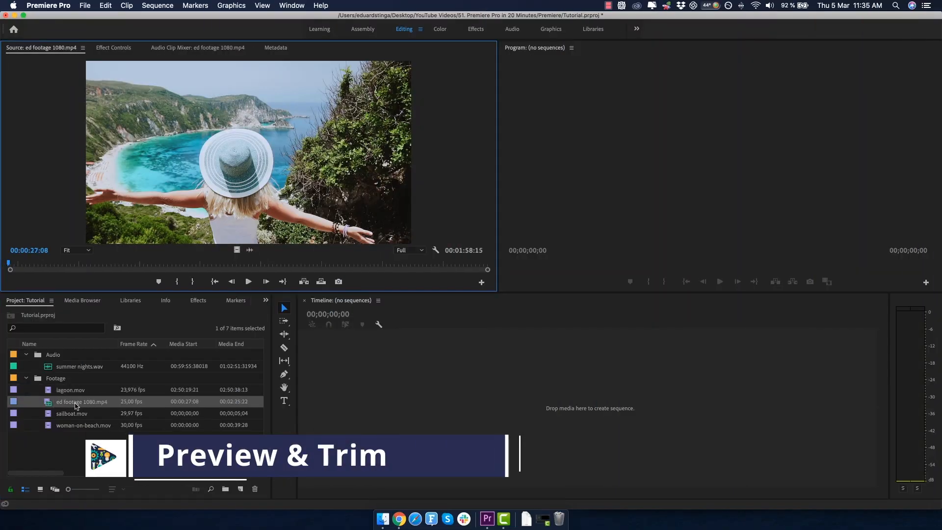
double_click(73, 414)
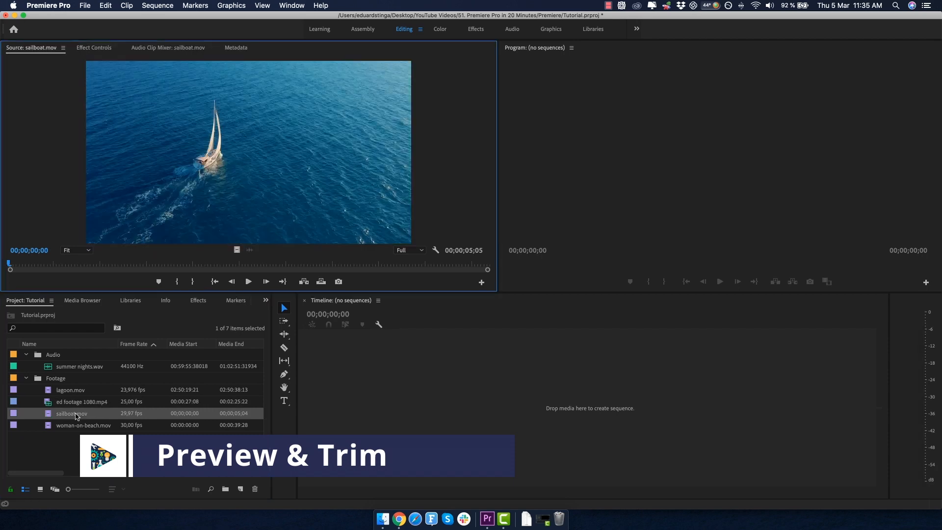
double_click(82, 425)
double_click(65, 368)
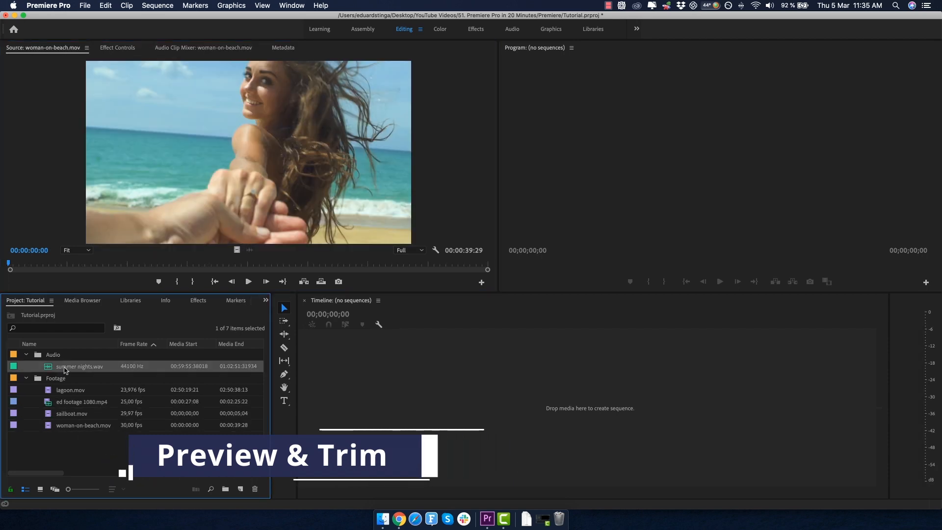
Trim ed footage 1080.mp4 in the Source Monitor by marking the In point at 00:00:39:14 and the Out point at 00:00:45:24
double_click(66, 402)
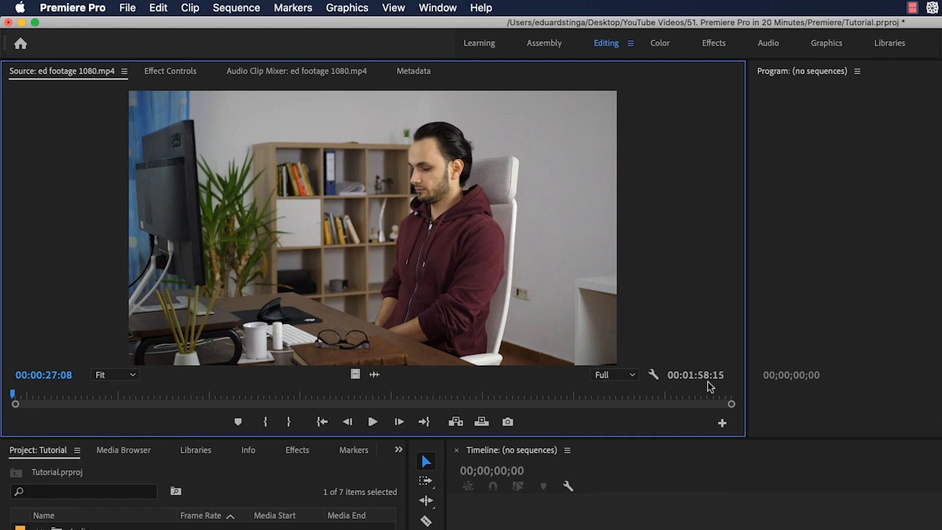
left_click(375, 425)
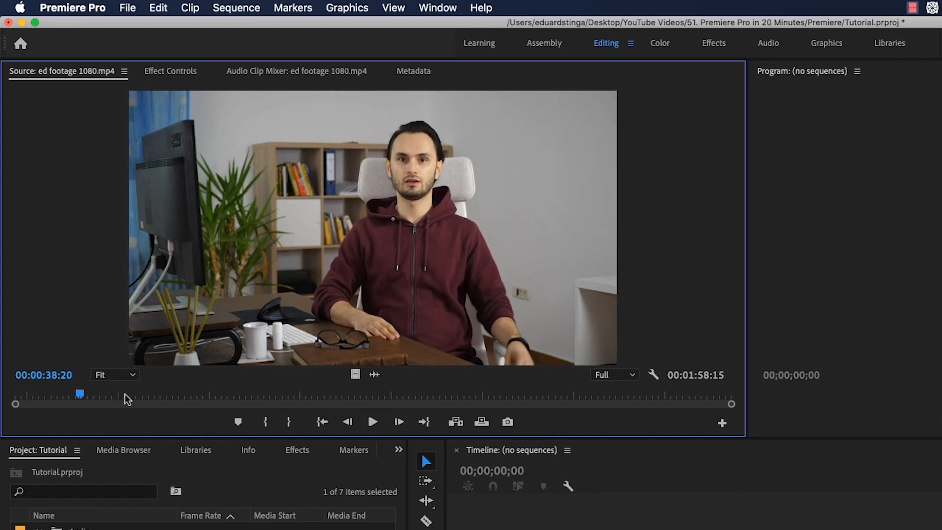
left_click_drag(125, 395, 94, 395)
left_click_drag(88, 399, 87, 400)
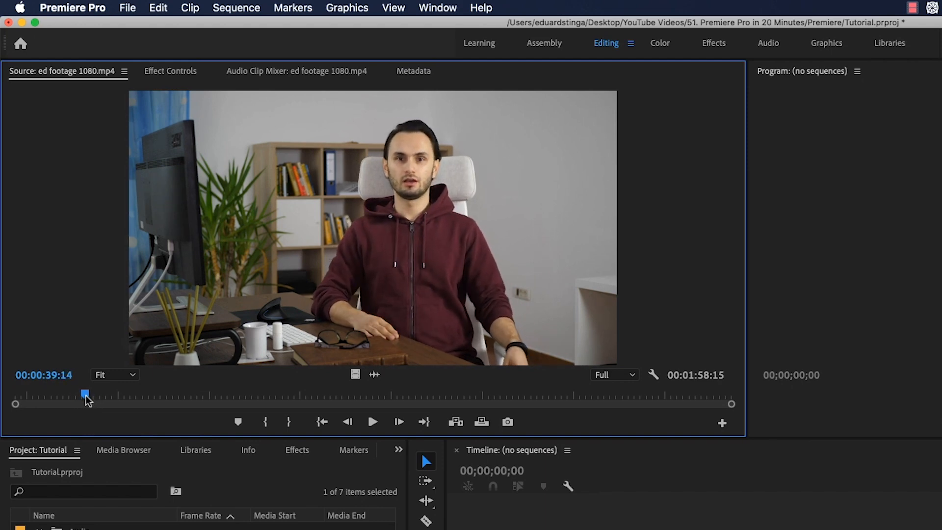
left_click(264, 423)
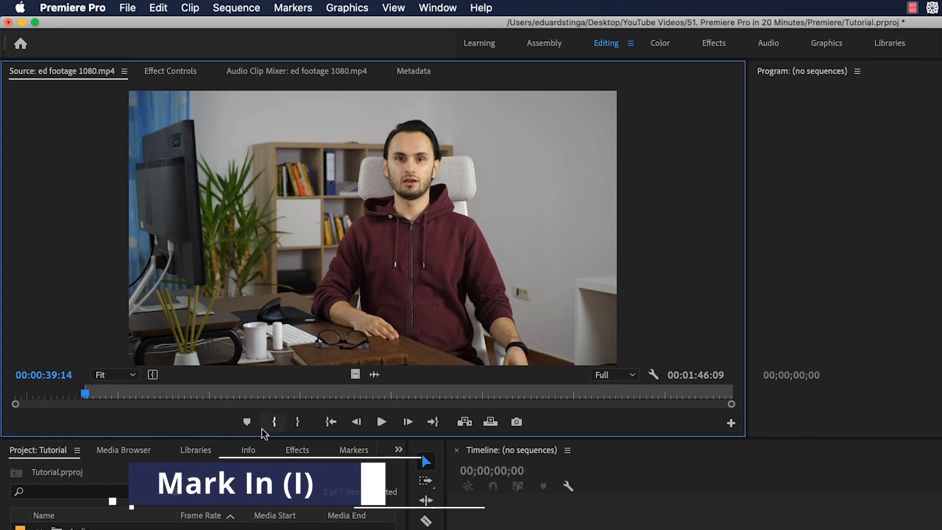
left_click_drag(86, 397, 124, 406)
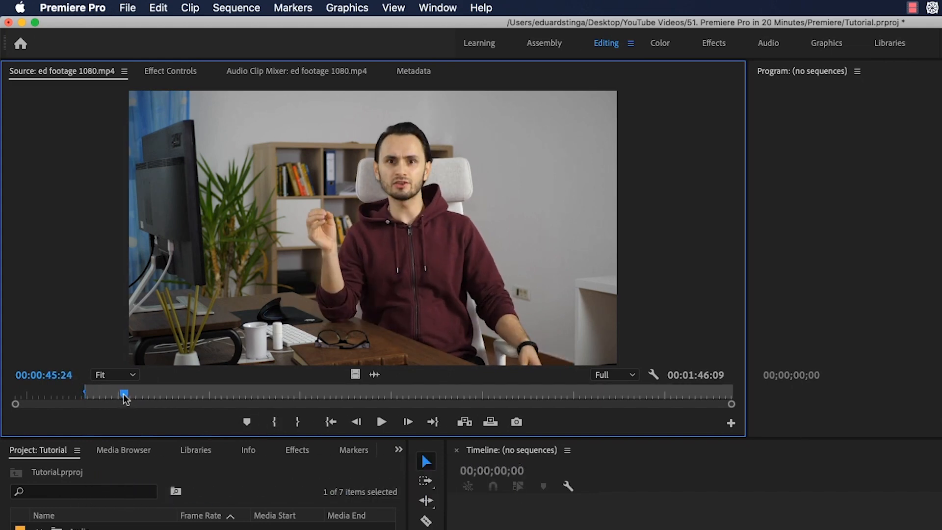
left_click(297, 423)
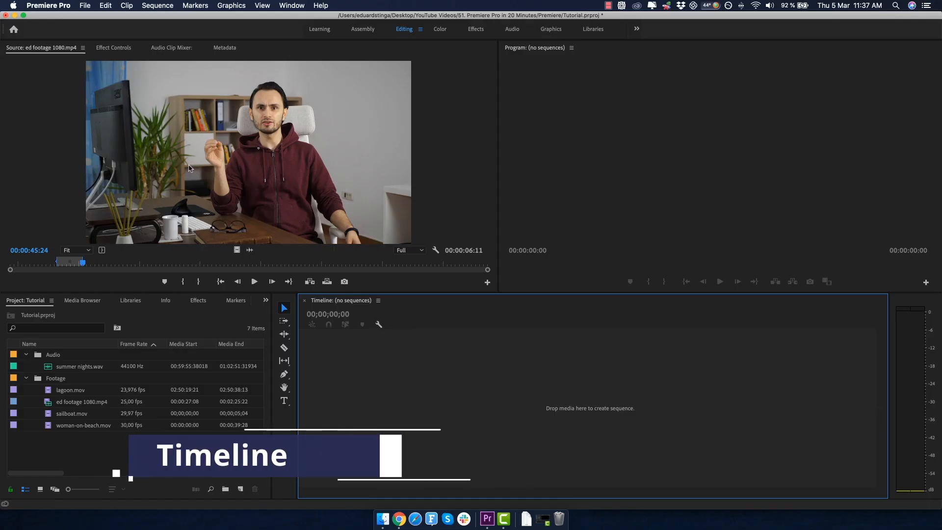
Create a sequence by placing the trimmed ed footage 1080.mp4 clip with its video and audio on the empty timeline
left_click_drag(220, 209, 320, 404)
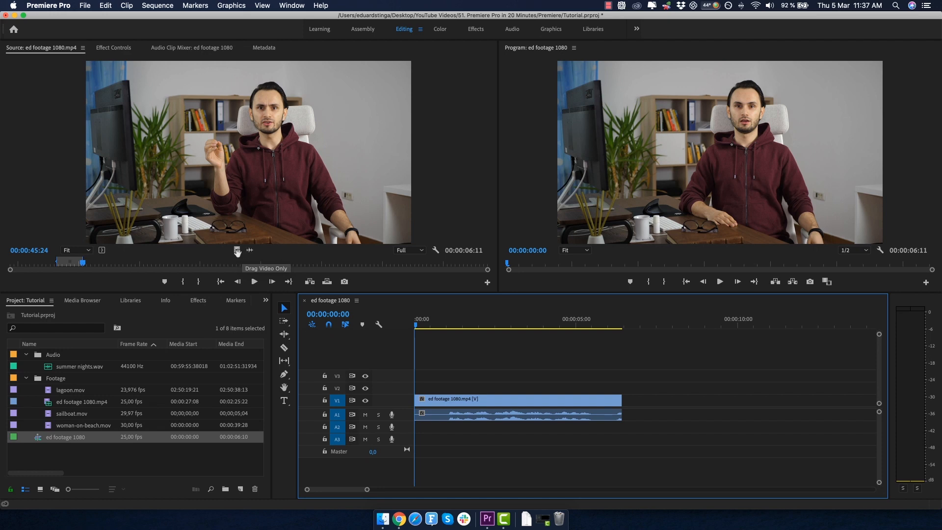
Add only the video of the trimmed ed footage 1080.mp4 to V1 and only its audio to A1, after the existing clip
left_click_drag(237, 251, 679, 405)
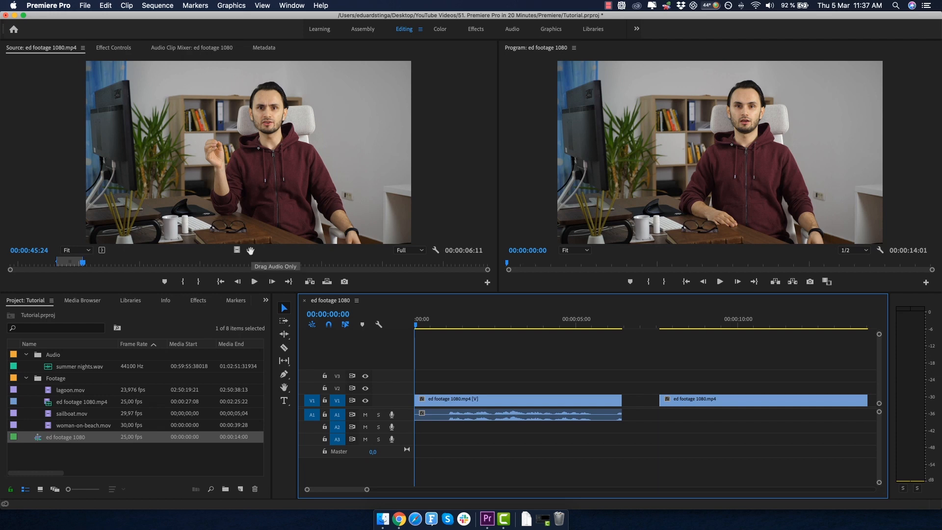
left_click_drag(250, 251, 259, 258)
left_click_drag(376, 316, 654, 427)
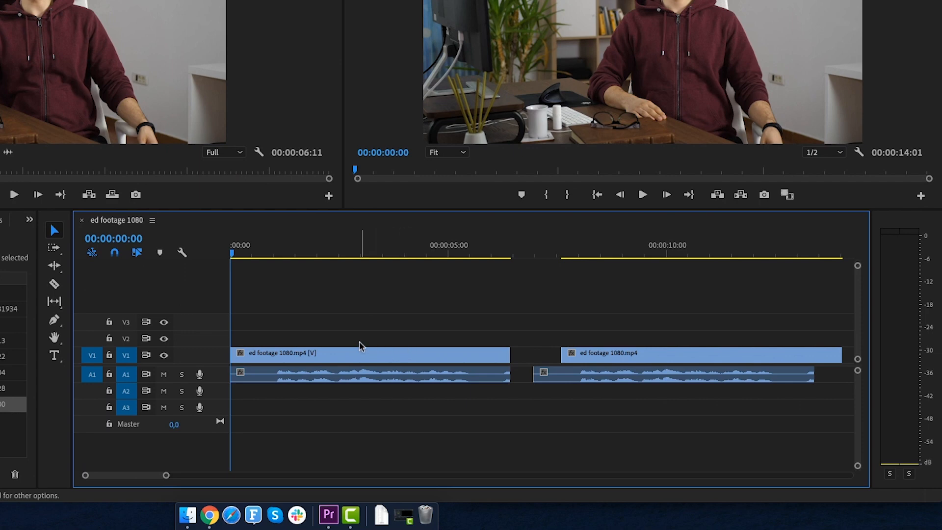
Shift the separately added video and audio pieces independently along the timeline and delete both
mouse_move(608, 363)
left_mouse_down()
mouse_move(562, 363)
mouse_move(627, 359)
mouse_move(604, 376)
mouse_move(618, 377)
left_mouse_up()
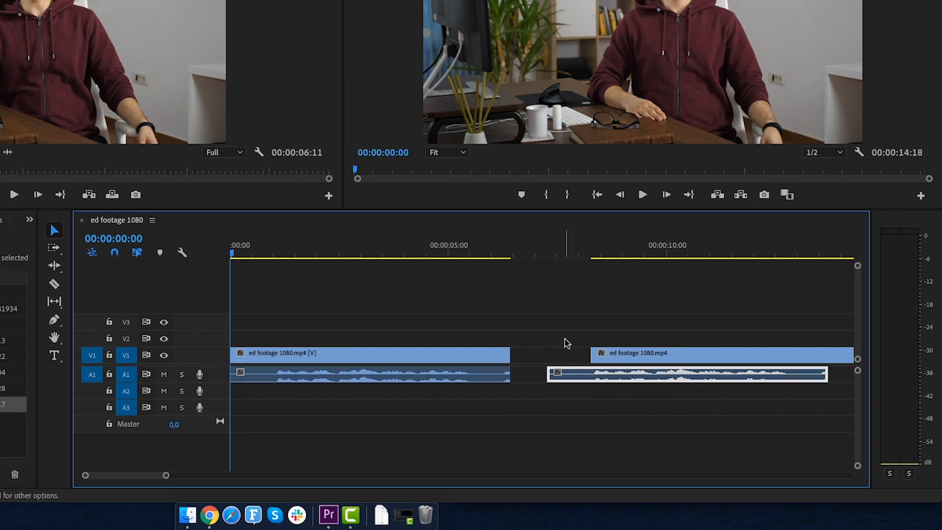
left_click_drag(564, 338, 670, 389)
key("Delete")
Move the linked ed footage 1080.mp4 clip later on the timeline and back to the sequence start
left_click(395, 361)
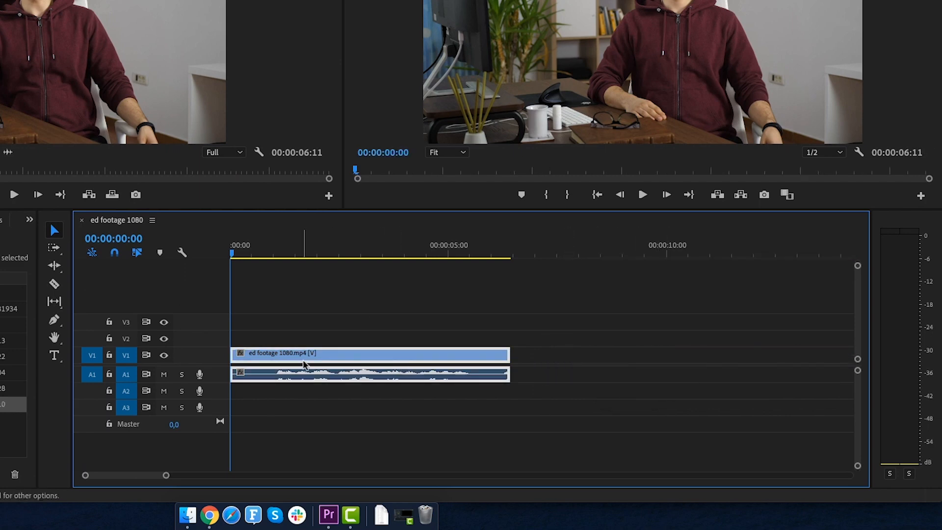
left_click_drag(309, 362, 377, 363)
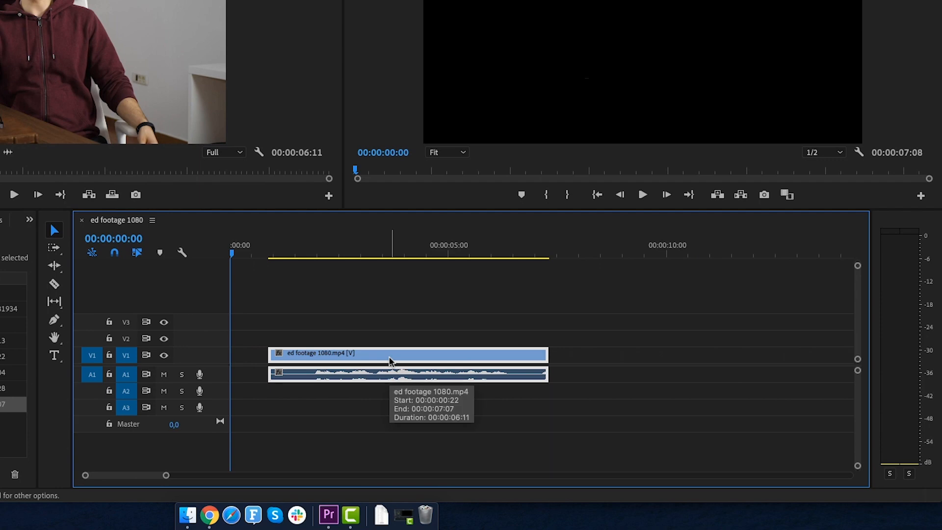
left_click_drag(380, 361, 333, 362)
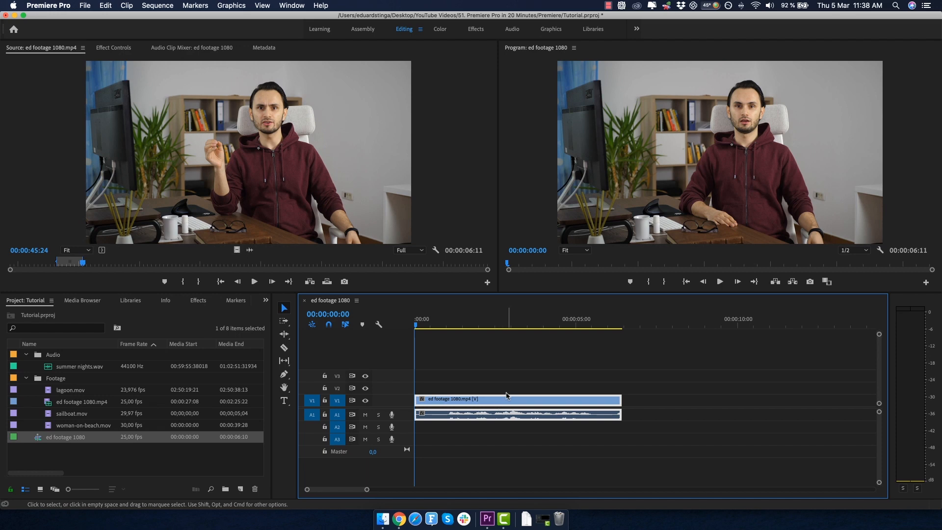
Unlink the ed footage 1080.mp4 clip's video from its audio and shift the video separately along V1
right_click(489, 415)
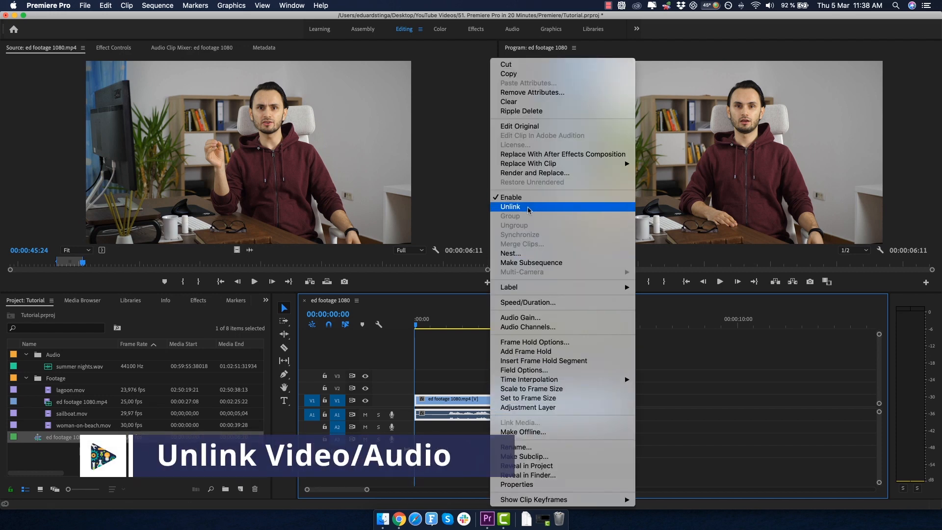
left_click(514, 206)
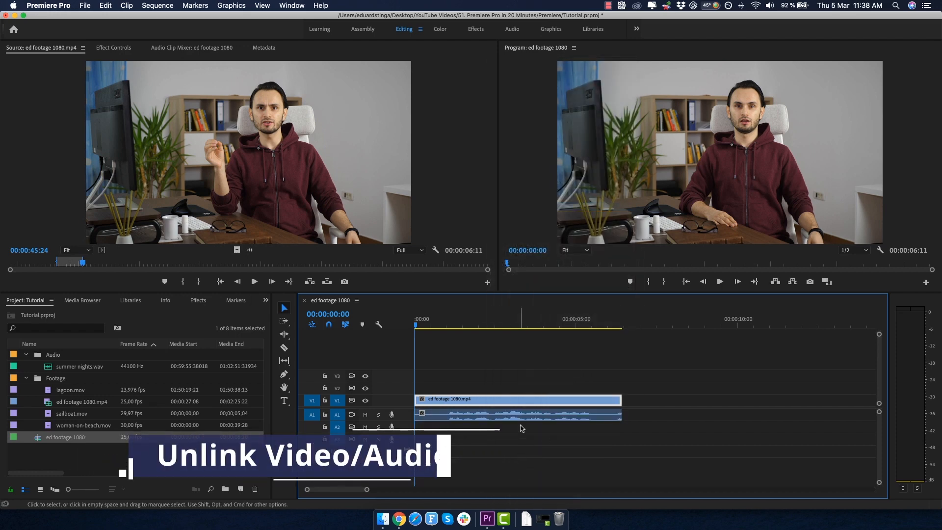
left_click_drag(452, 404, 544, 410)
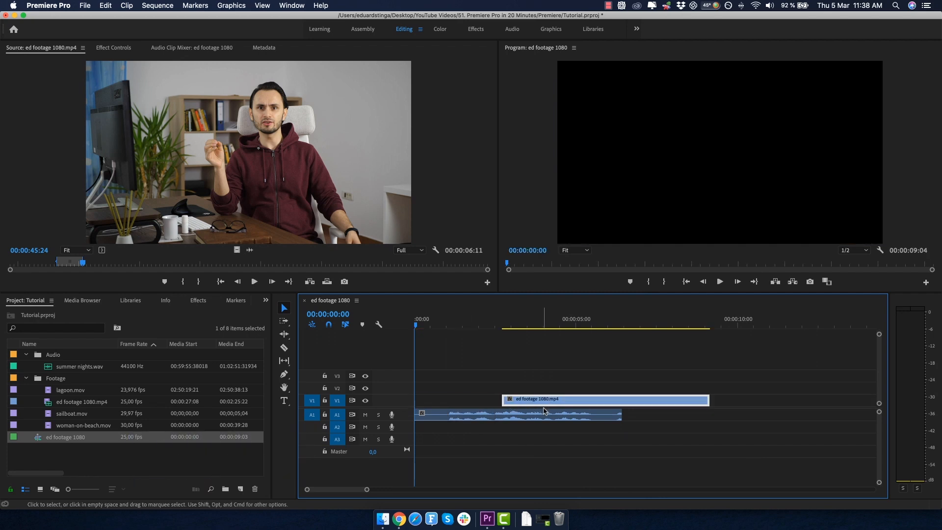
left_click_drag(480, 419, 458, 402)
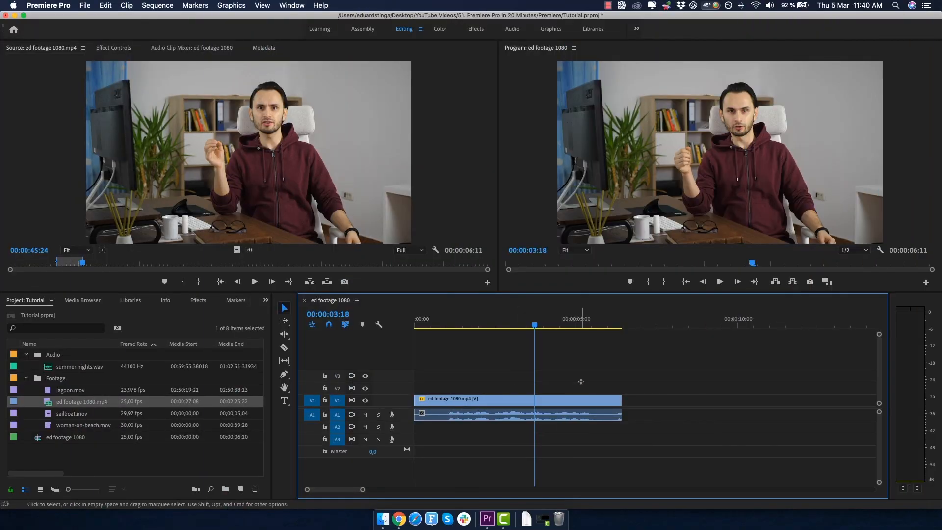
Replace the ed footage 1080.mp4 clip on the timeline with lagoon.mov, sailboat.mov and woman-on-beach.mov on V1, and summer nights.wav on A1
left_click_drag(580, 382, 448, 428)
key("Delete")
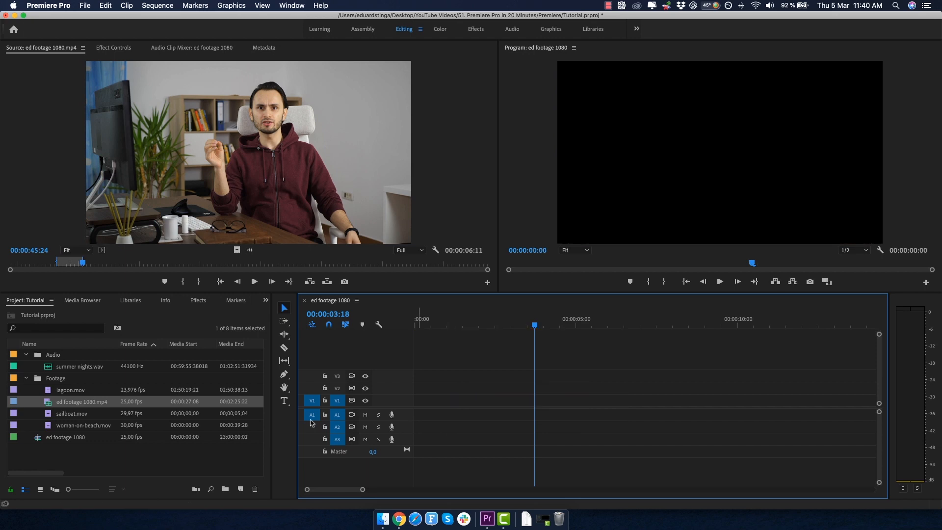
left_click(67, 390)
left_click(69, 416, "super")
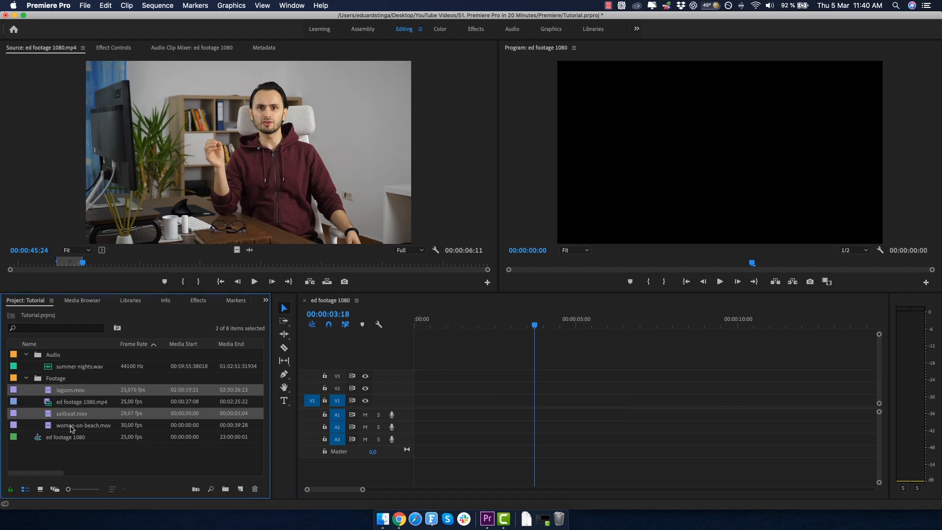
left_click(66, 425, "super")
left_click_drag(66, 417, 416, 410)
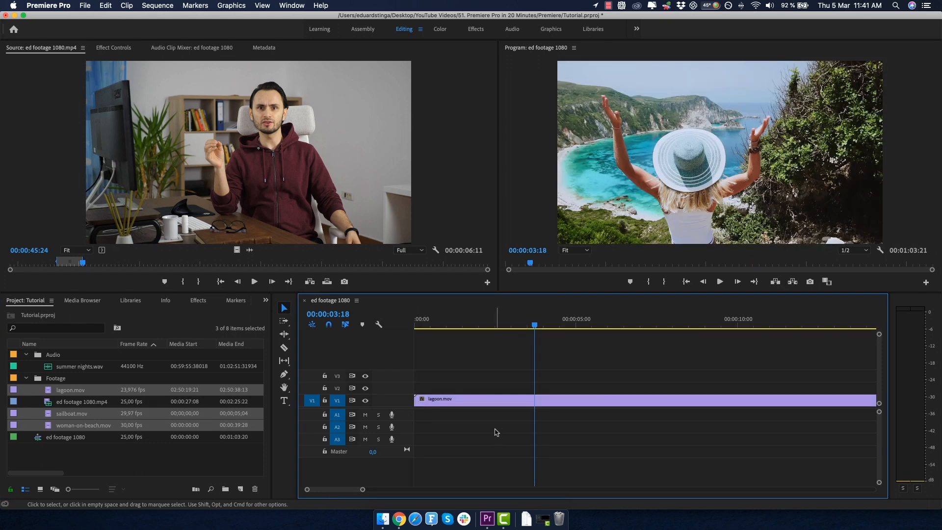
left_click_drag(69, 368, 416, 417)
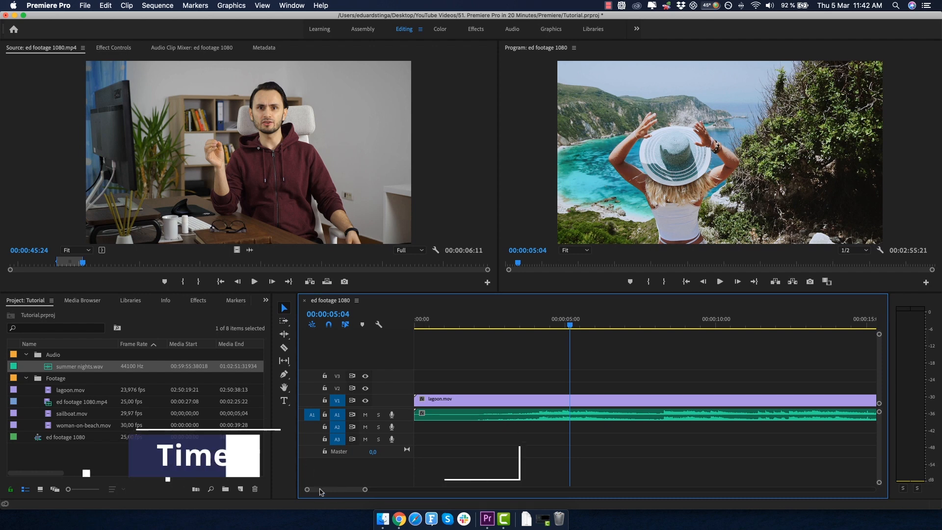
Examine the V1 clips and the A1 music at different timeline scales, from single-clip detail to the full sequence
left_click_drag(337, 489, 321, 491)
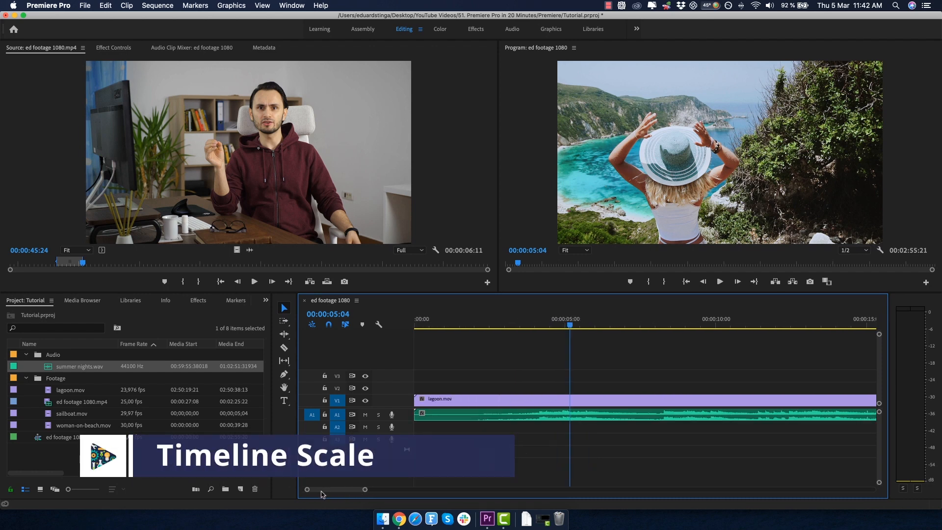
scroll(353, 492, "right", 5)
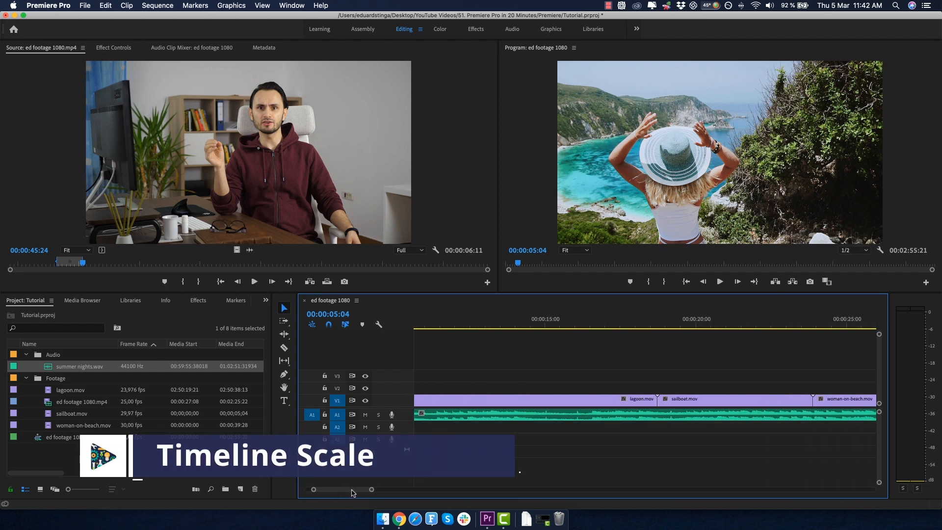
left_click_drag(352, 489, 449, 490)
left_click(538, 325)
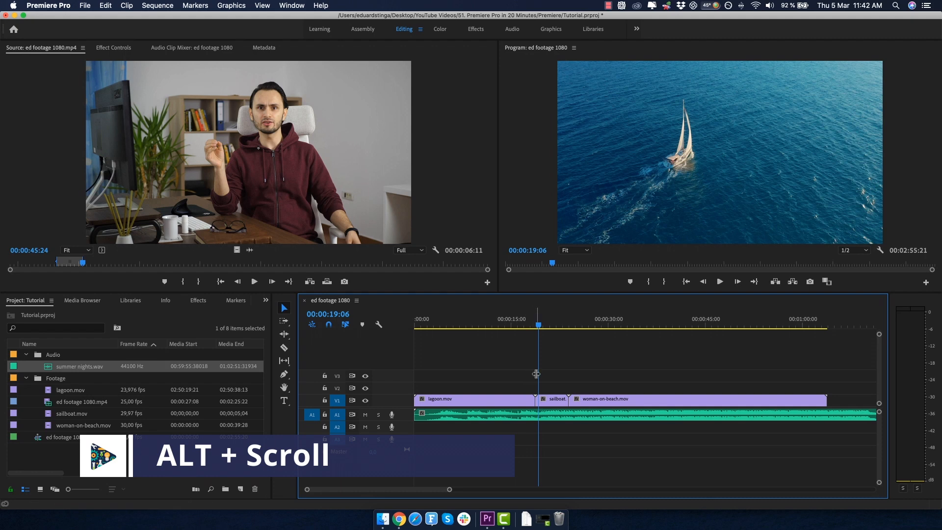
scroll(539, 381, "down", 5)
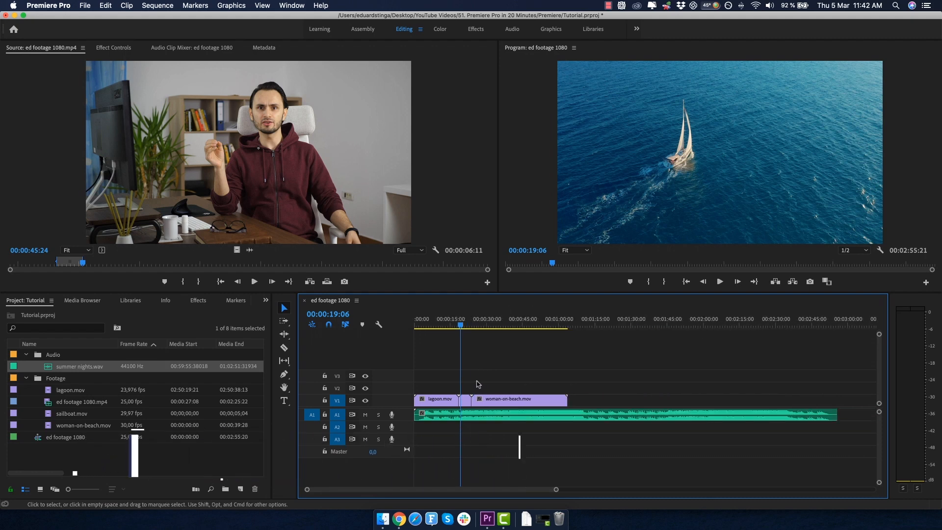
scroll(448, 396, "up", 8)
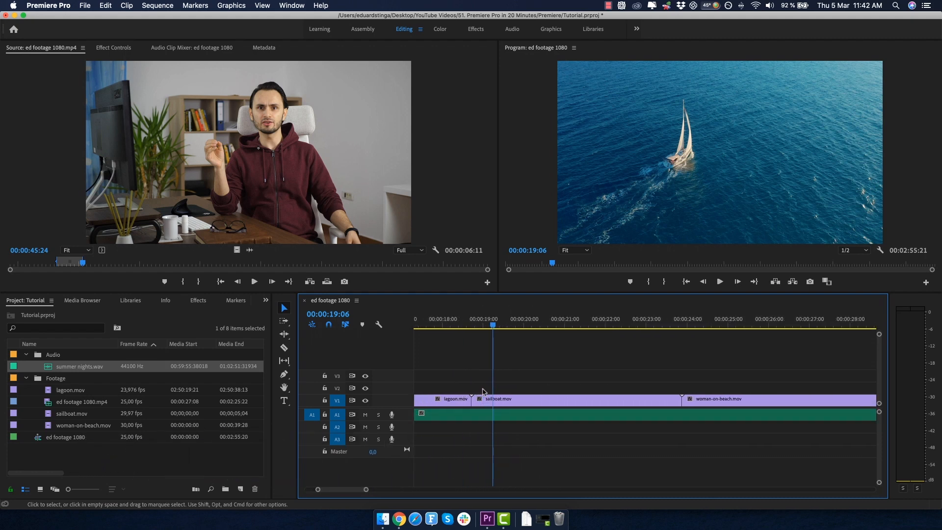
scroll(483, 391, "up", 4)
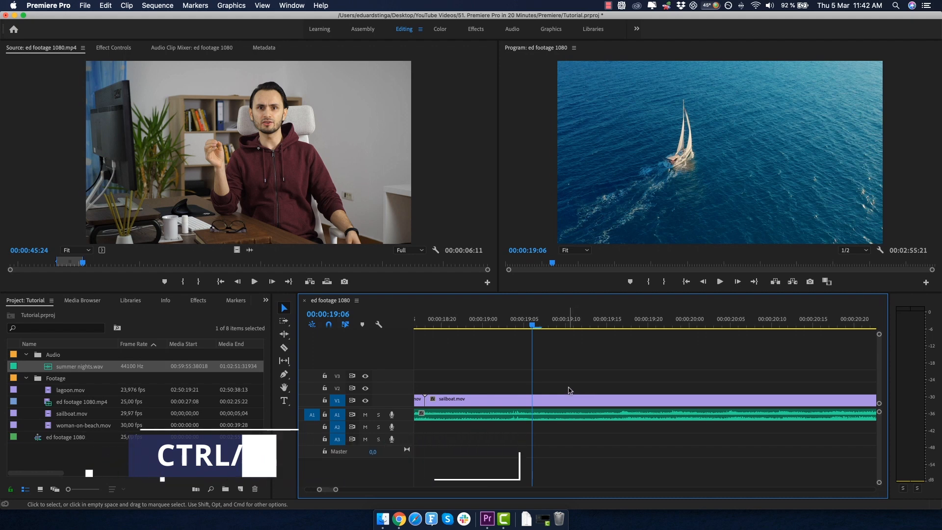
scroll(569, 390, "down", 3)
scroll(569, 390, "down", 8)
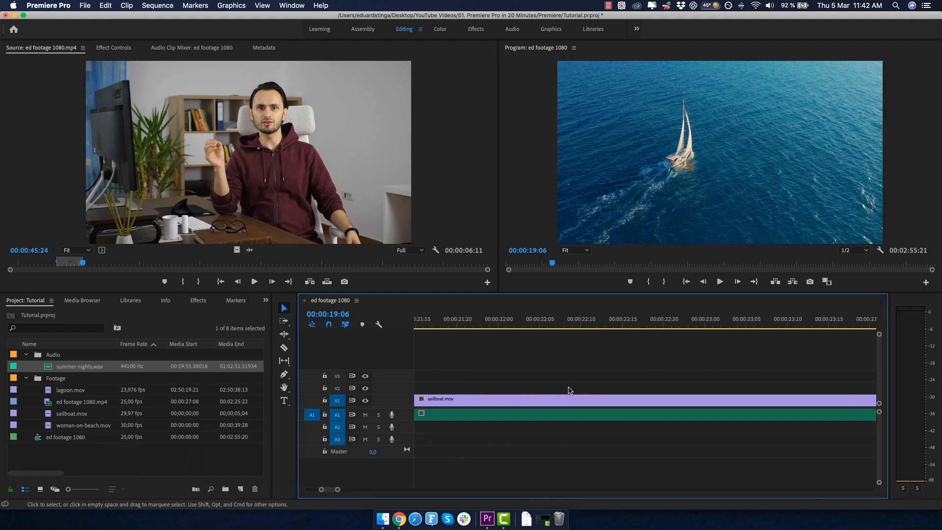
scroll(564, 389, "up", 15)
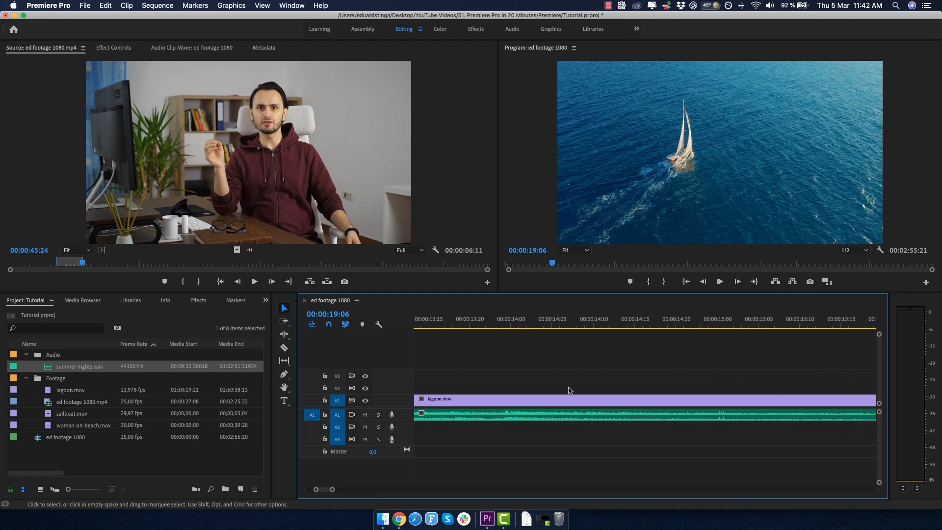
scroll(555, 388, "down", 10)
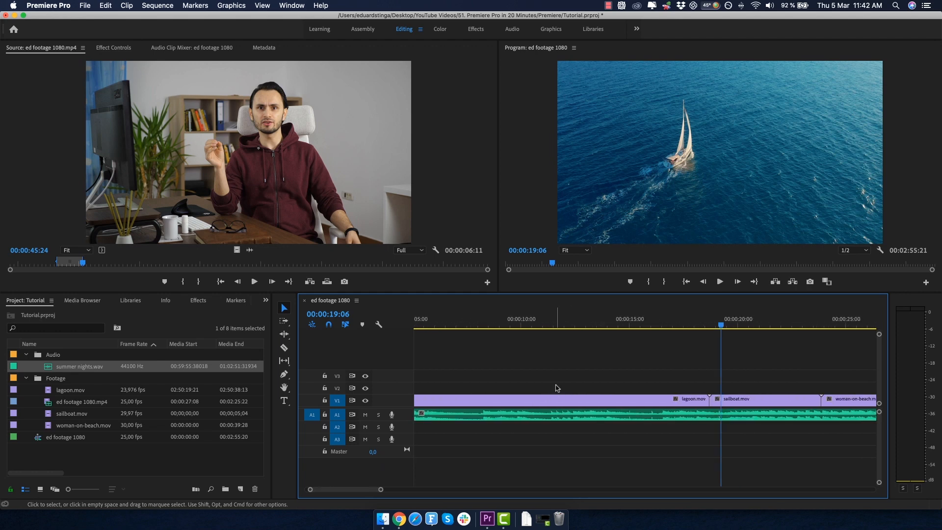
scroll(559, 388, "down", 5)
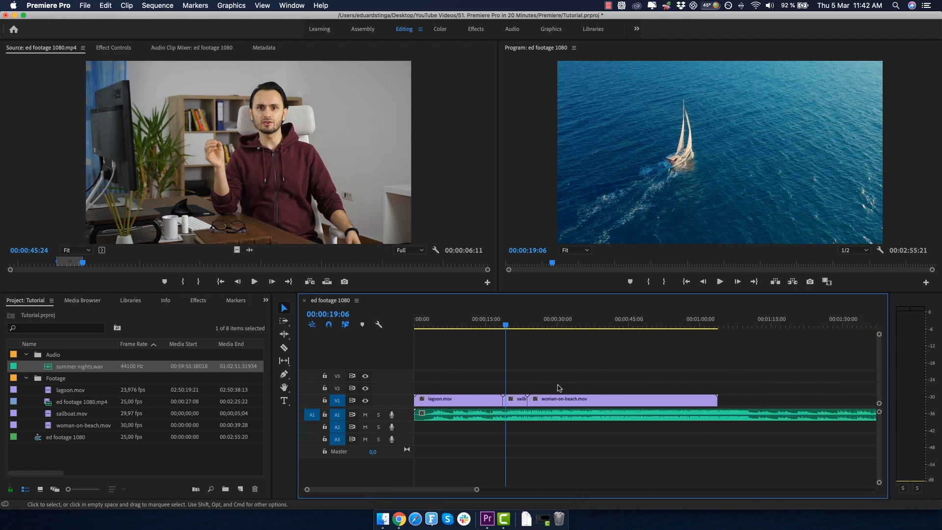
scroll(560, 388, "down", 2)
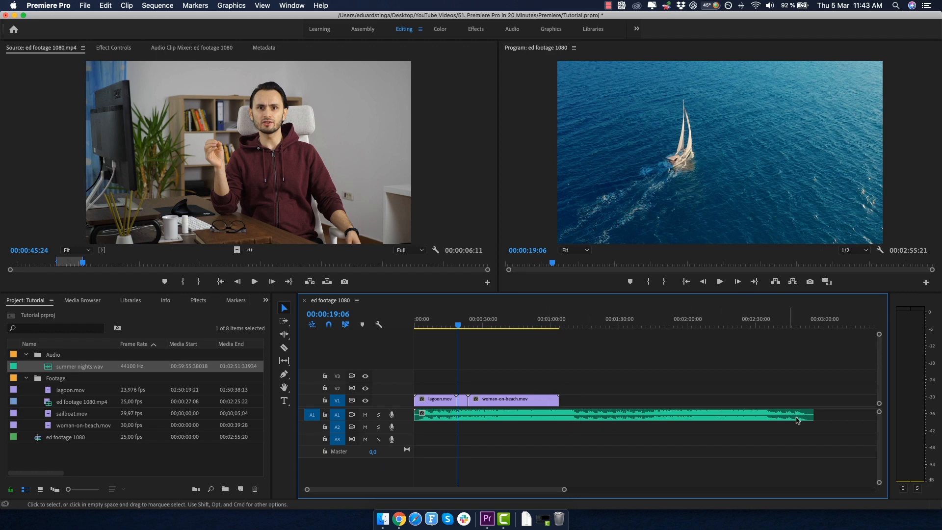
Trim the end of summer nights.wav to about 12 seconds and the end of lagoon.mov to about 6 seconds
left_click_drag(813, 415, 443, 415)
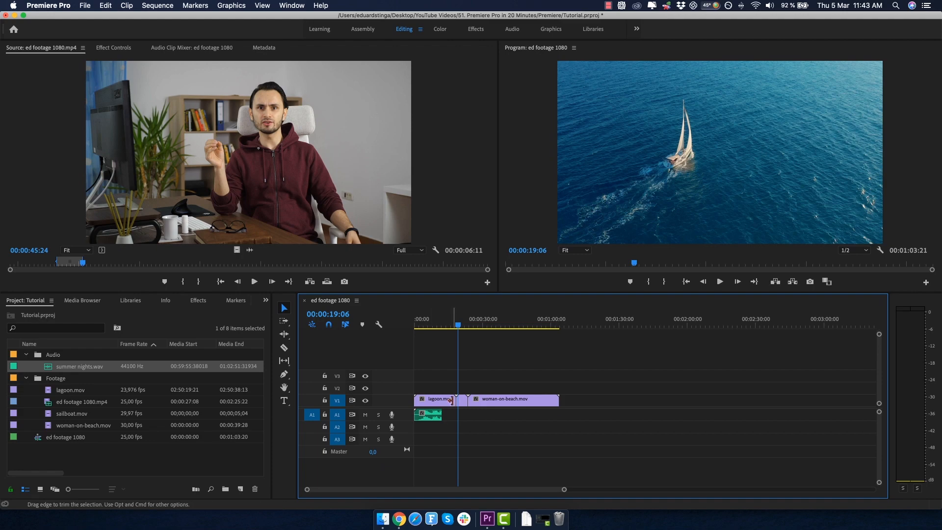
left_click_drag(451, 400, 423, 400)
key("=")
key("=")
key("=")
left_click_drag(436, 488, 414, 489)
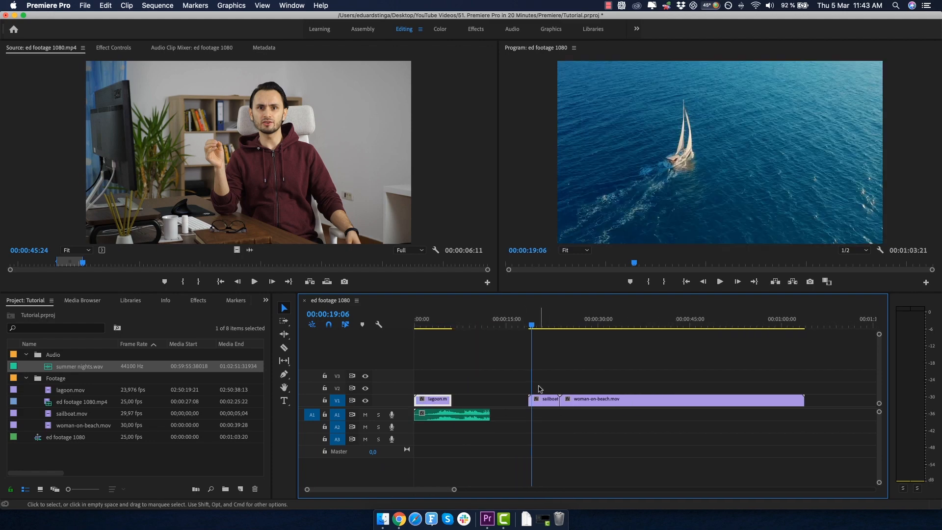
Trim lagoon.mov, sailboat.mov and woman-on-beach.mov and join them without gaps on V1, ending them and the music at 00:00:15:02
left_click_drag(450, 401, 436, 401)
left_click_drag(544, 401, 450, 402)
left_click_drag(466, 401, 458, 400)
left_click_drag(587, 401, 498, 401)
left_click_drag(701, 402, 505, 415)
left_click_drag(460, 401, 471, 401)
left_click_drag(450, 401, 461, 401)
left_click_drag(436, 401, 455, 401)
left_click_drag(463, 402, 470, 402)
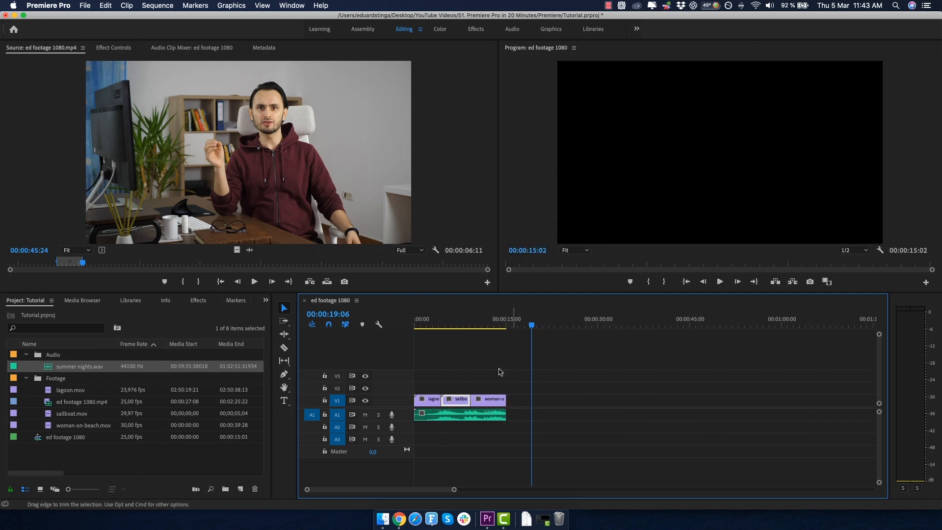
Scrub the playhead through the three clips, and play the sequence from 00:00:02:22, pausing at 00:00:06:10
left_click(452, 322)
key("equal")
key("equal")
key("equal")
left_click_drag(375, 489, 343, 490)
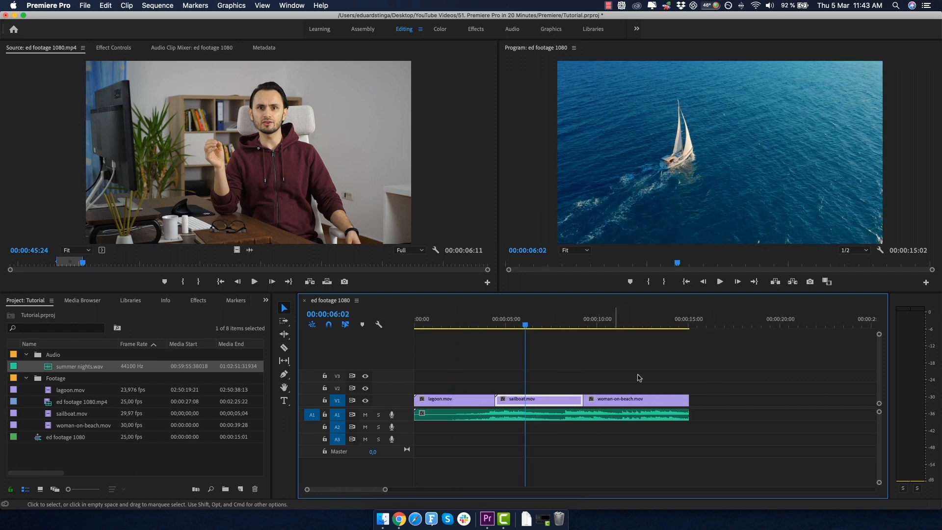
left_click(440, 364)
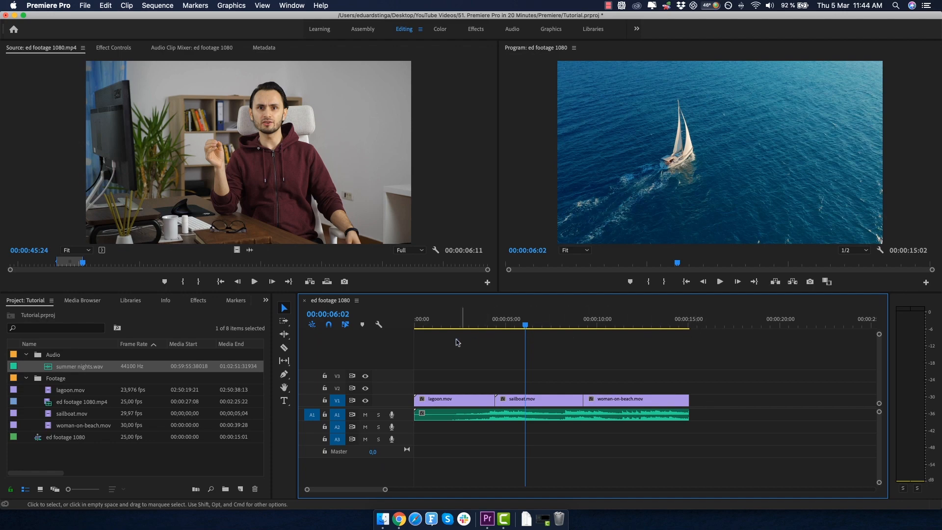
left_click_drag(484, 328, 662, 327)
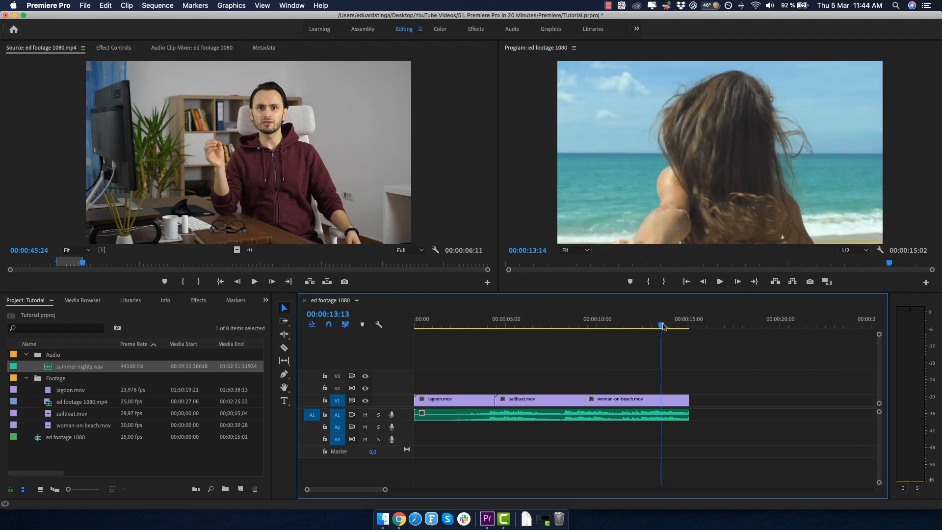
left_click_drag(663, 327, 538, 328)
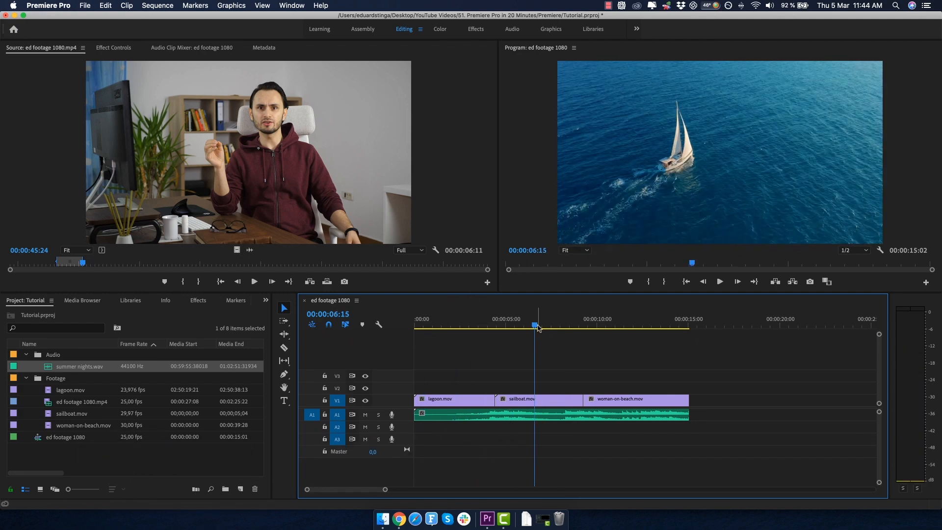
left_click(607, 328)
left_click(467, 327)
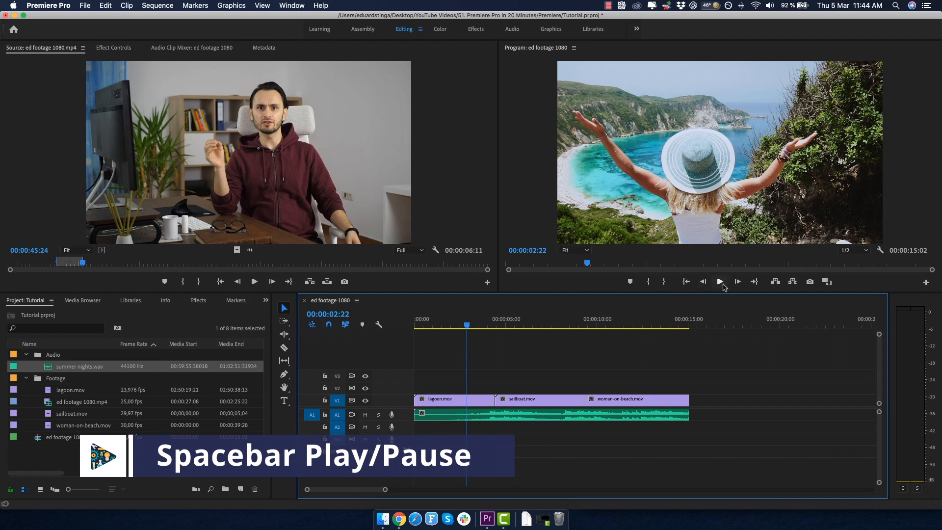
left_click(723, 287)
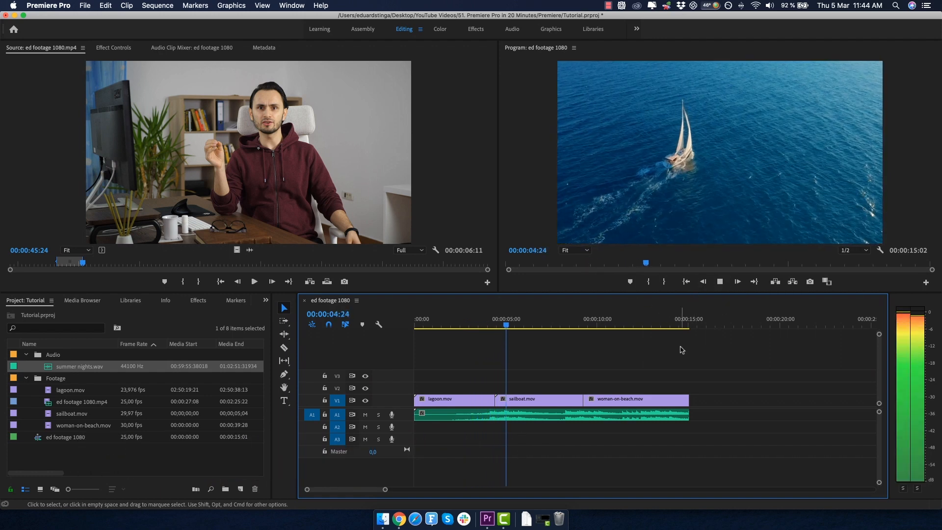
key("space")
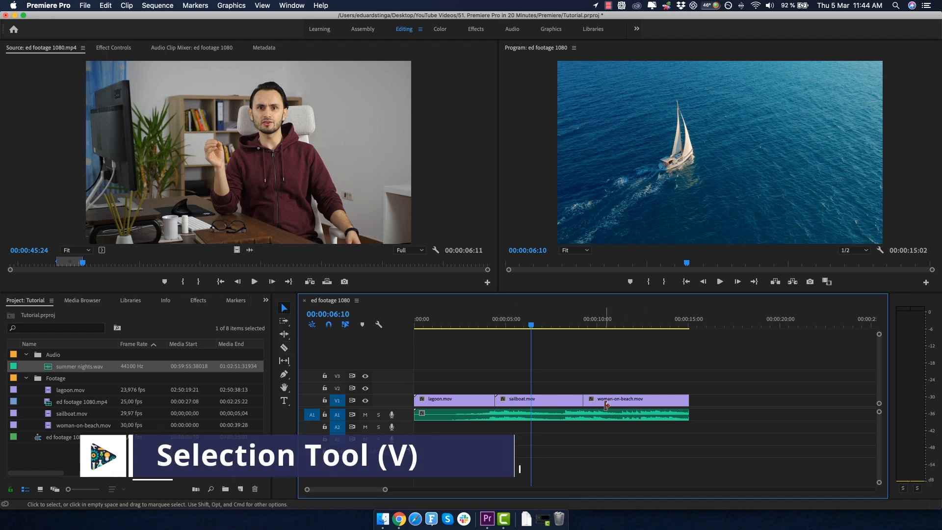
Try moving sailboat.mov past the end of the sequence and back into its place between the other two clips
left_click_drag(577, 399, 753, 385)
left_click_drag(753, 386, 547, 404)
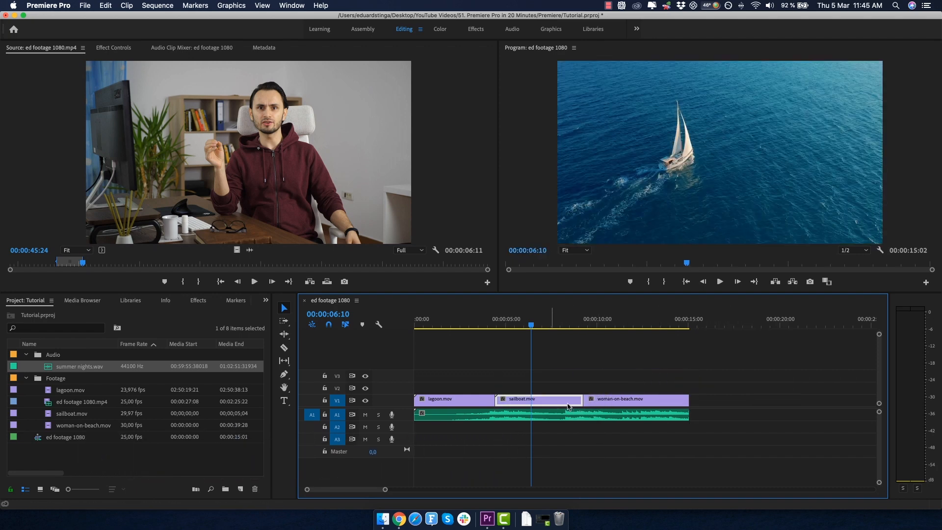
Split sailboat.mov with the Razor tool at about 6.7, 7.5 and 8.3 seconds, and return to the Selection tool
left_click(284, 349)
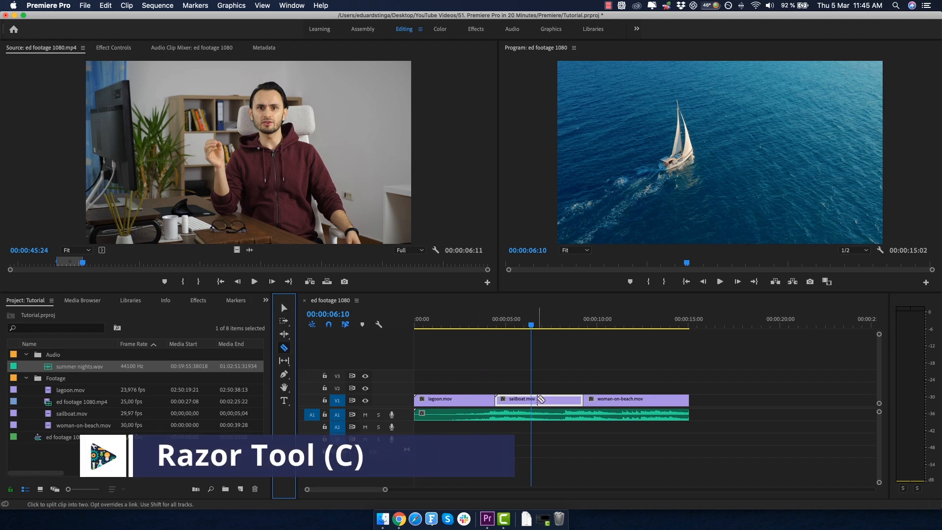
left_click(536, 399)
left_click(566, 400)
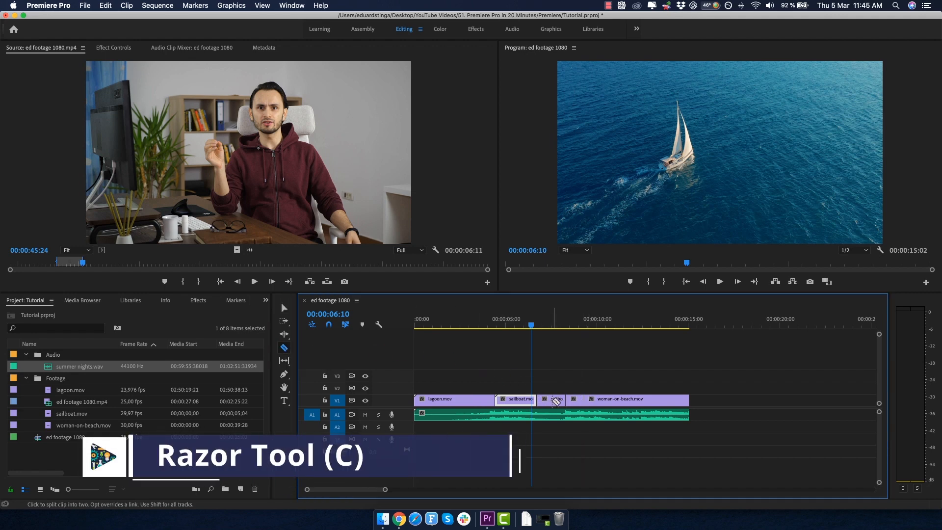
left_click(552, 400)
key("v")
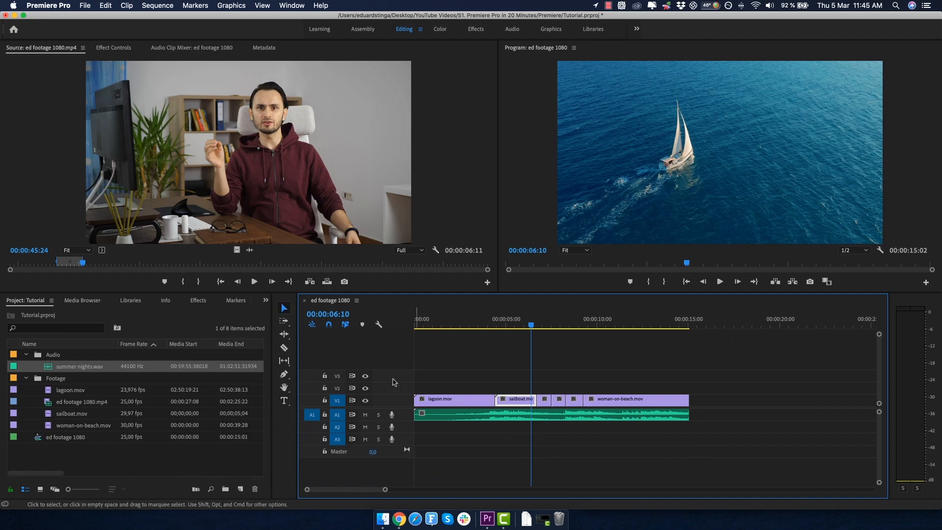
Pull the last three sailboat.mov pieces out beyond the end of the sequence and delete them
left_click_drag(545, 399, 723, 388)
left_click_drag(558, 404, 747, 372)
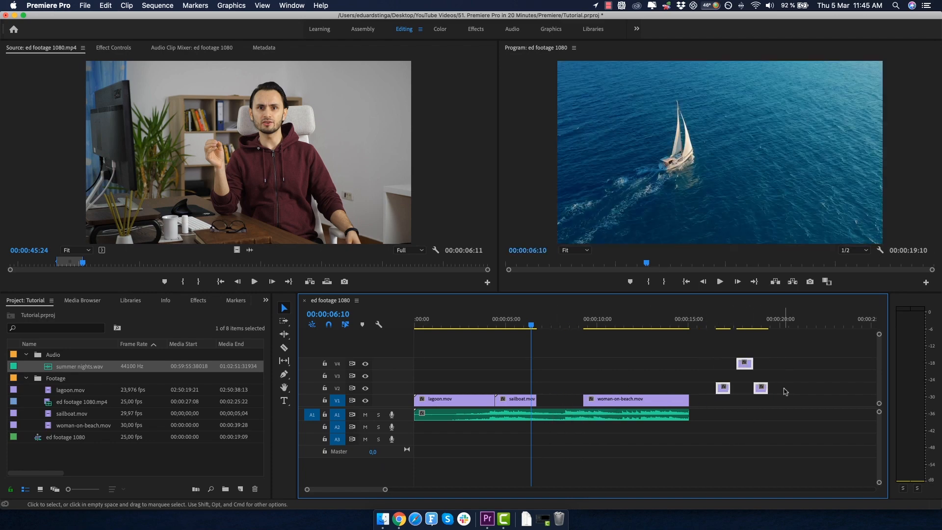
key("Delete")
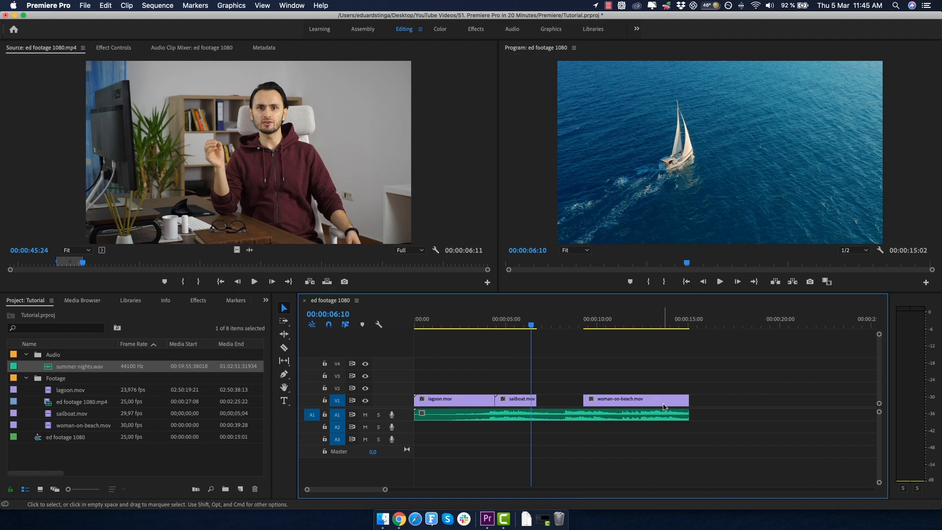
Move the remaining sailboat.mov piece about 1.5 seconds later and ripple delete the gaps before and after it
left_click_drag(515, 403, 544, 403)
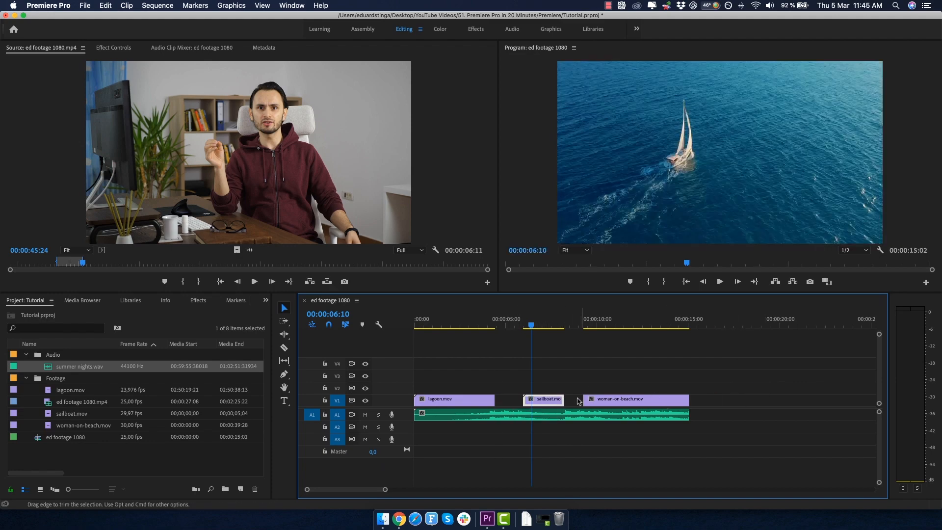
right_click(508, 402)
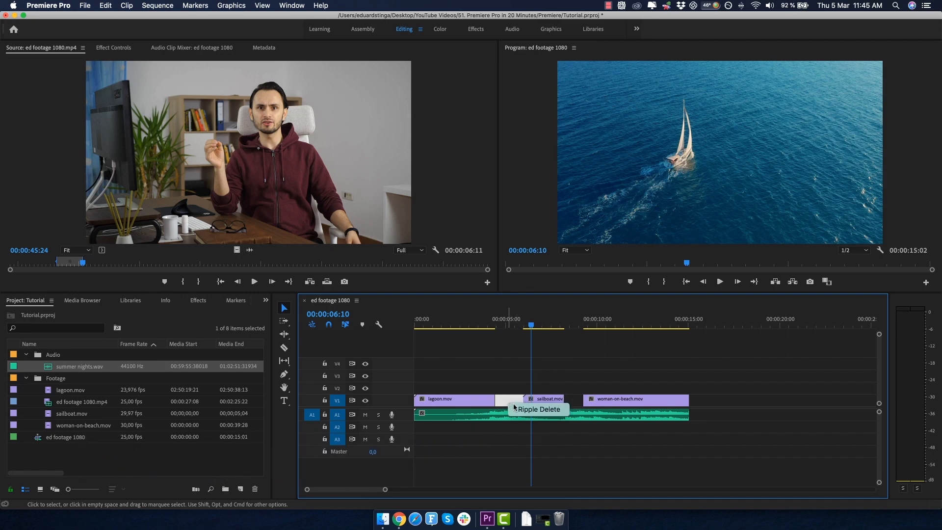
left_click(521, 409)
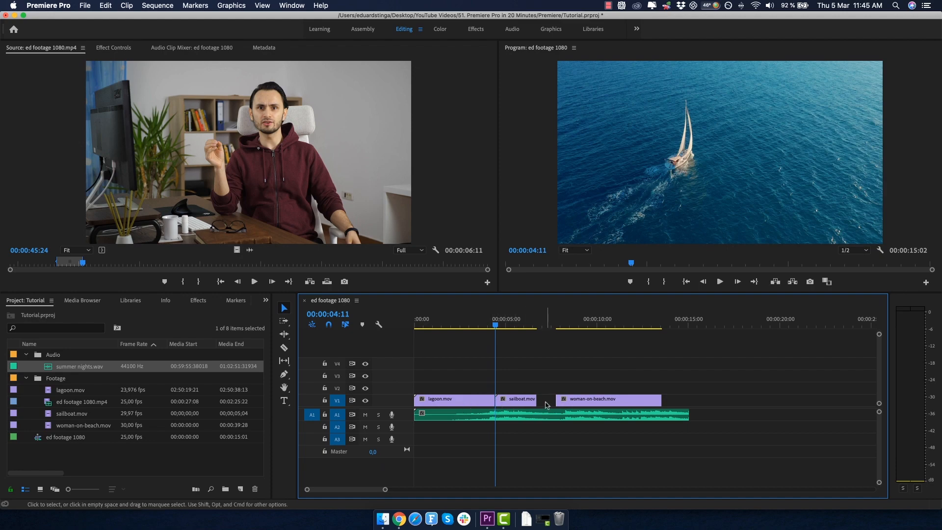
right_click(546, 405)
left_click(559, 411)
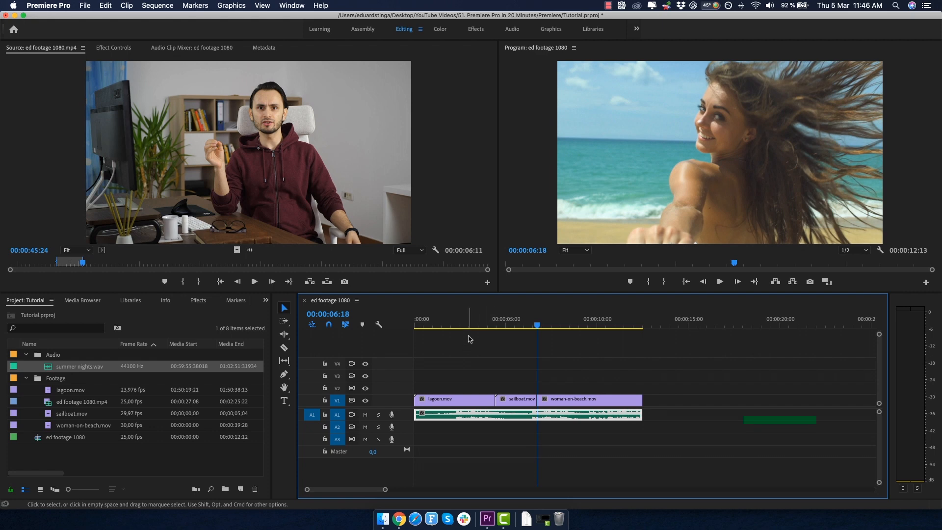
Apply the default Cross Dissolve to the start of lagoon.mov, preview it from the beginning, and lengthen it to about 2.4 seconds
left_click(464, 325)
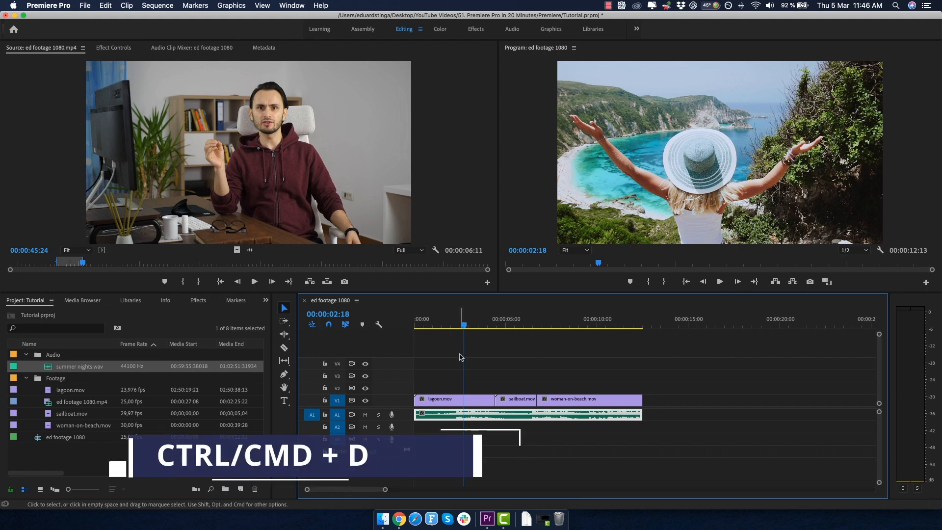
left_click(438, 397)
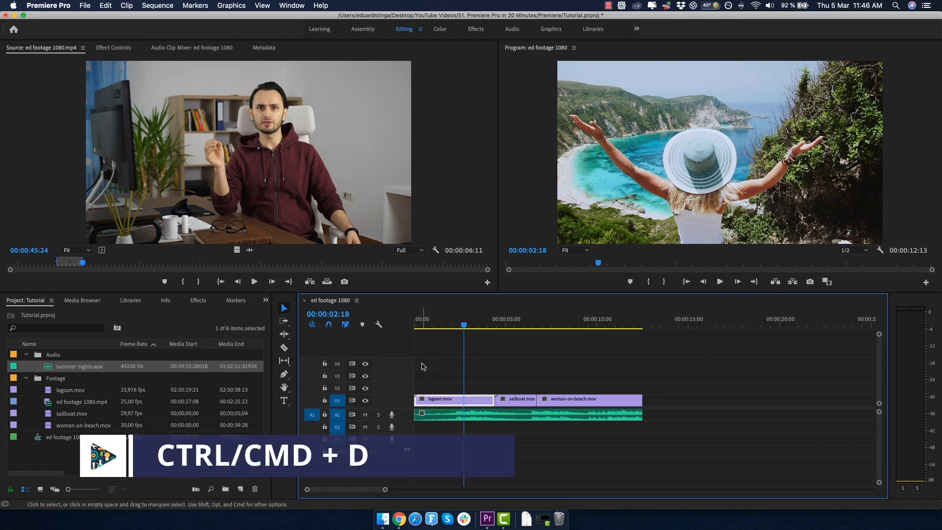
key("super+d")
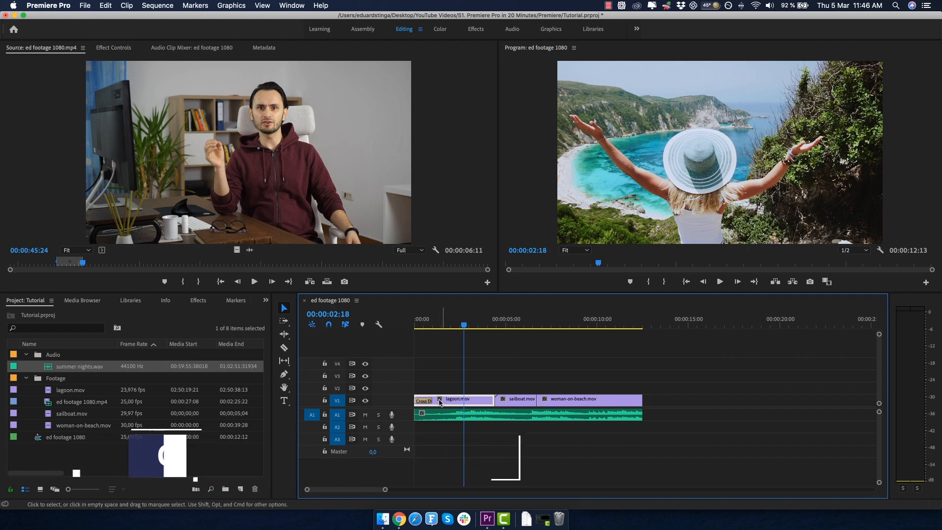
left_click(425, 326)
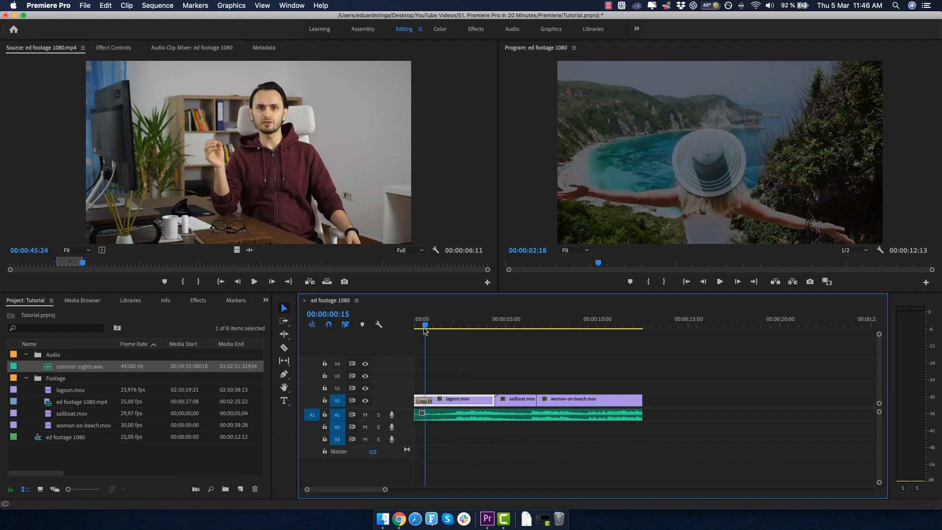
key("Home")
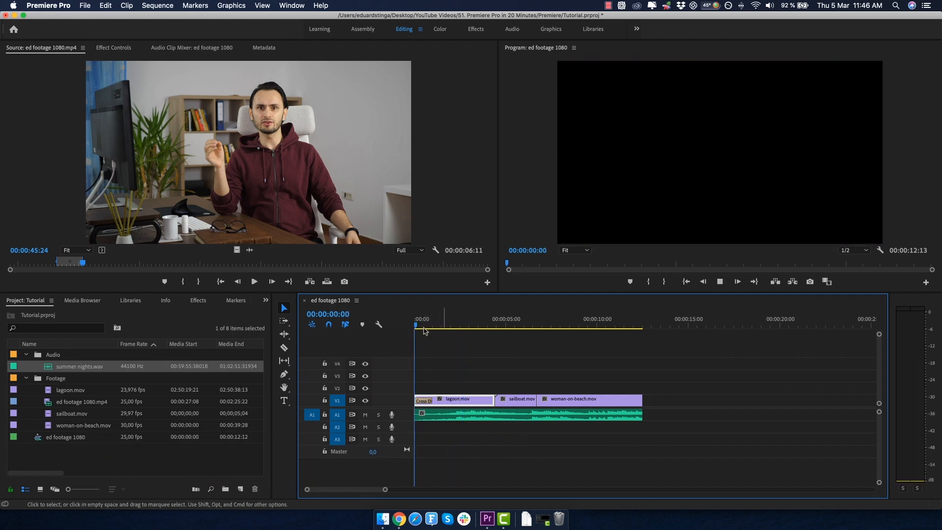
key("space")
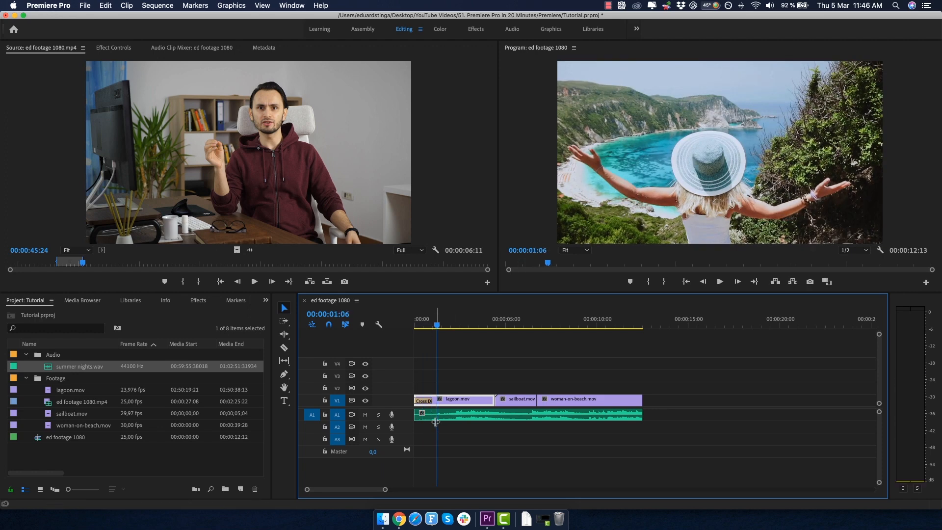
left_click_drag(433, 401, 453, 402)
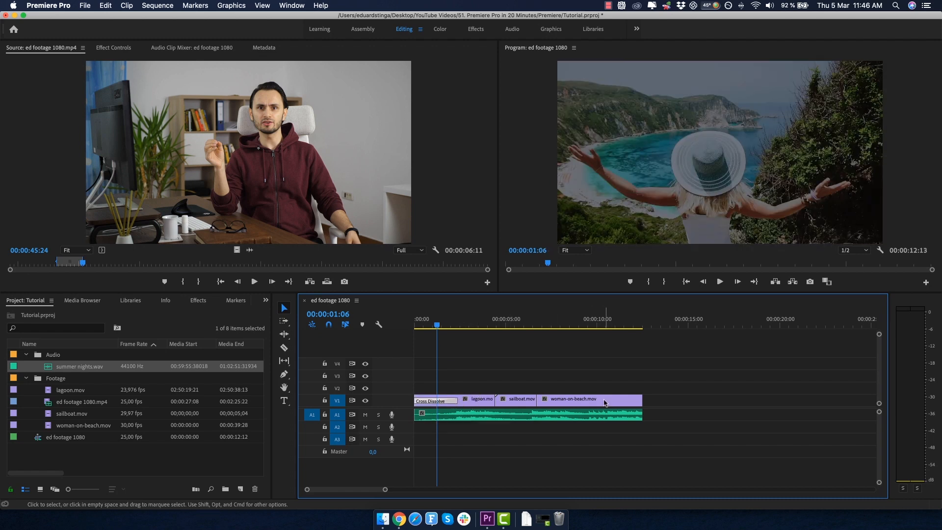
Apply the default Cross Dissolve to the end of woman-on-beach.mov and lengthen it to about 2 seconds
left_click(619, 323)
left_click(613, 402)
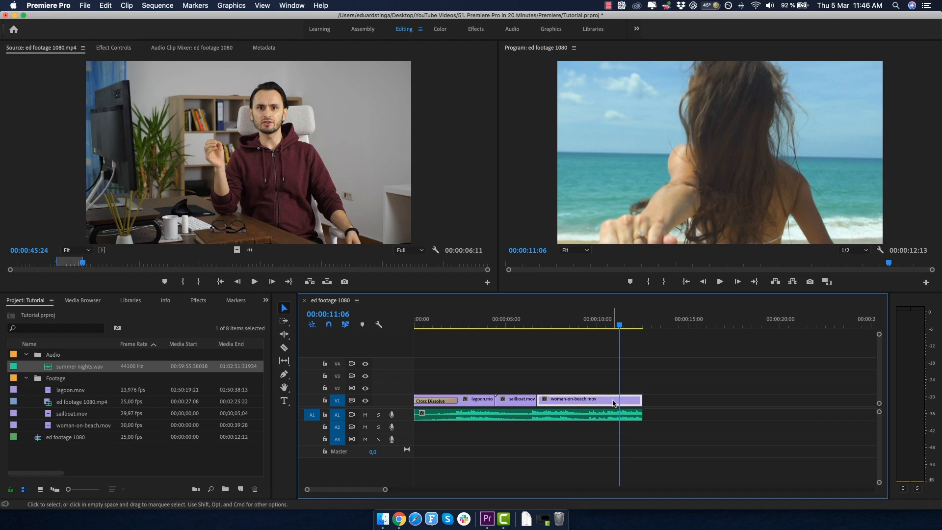
key("super+d")
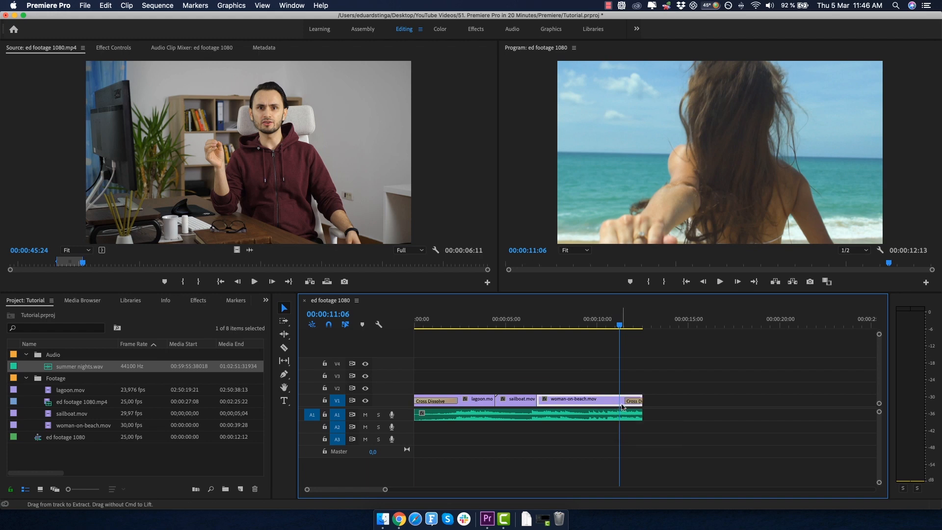
left_click_drag(625, 401, 609, 401)
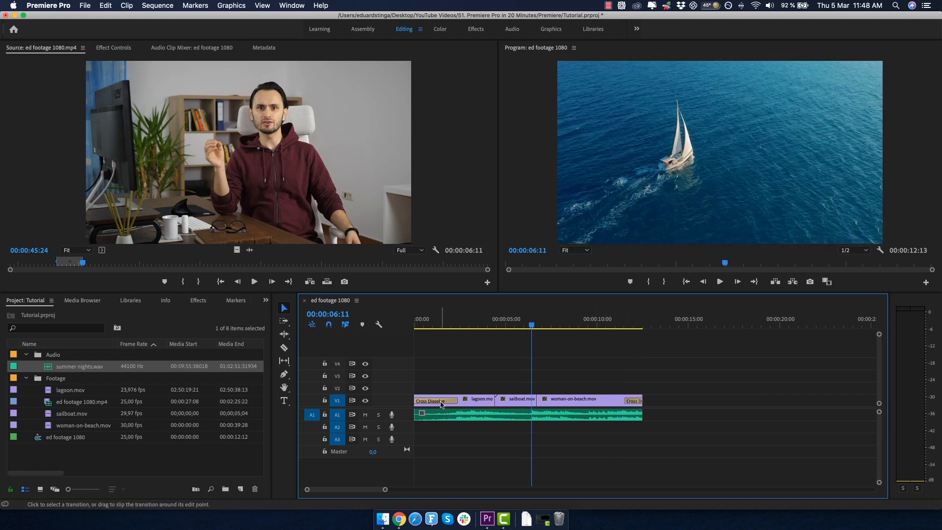
Clear the Cross Dissolve transitions from the start of lagoon.mov and the end of woman-on-beach.mov
right_click(441, 404)
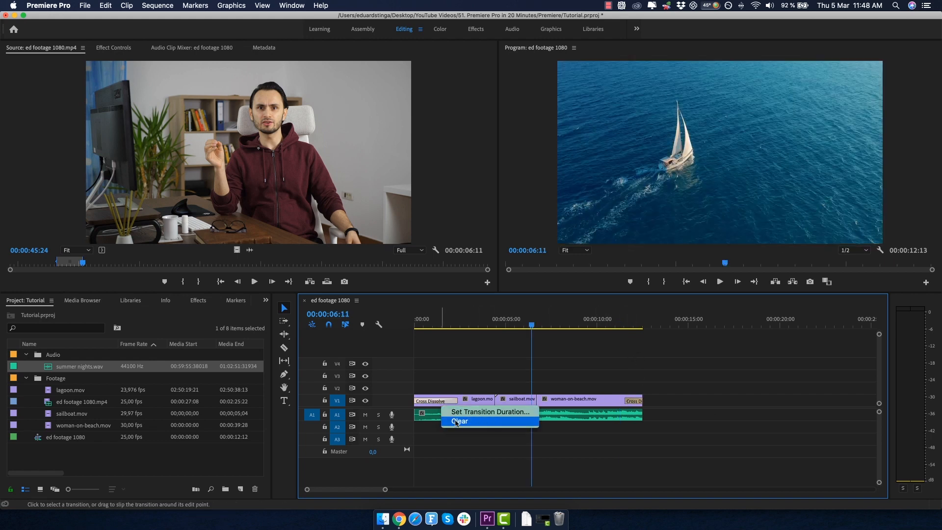
left_click(455, 421)
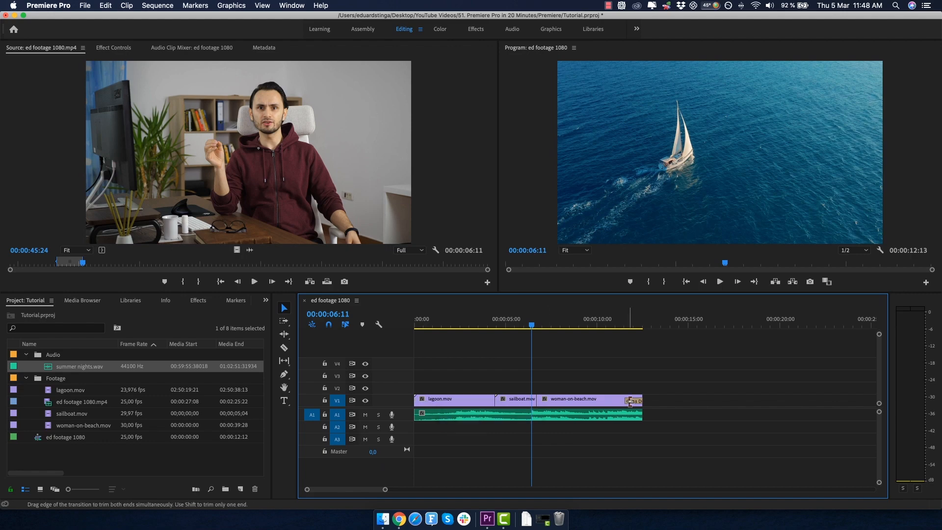
right_click(630, 401)
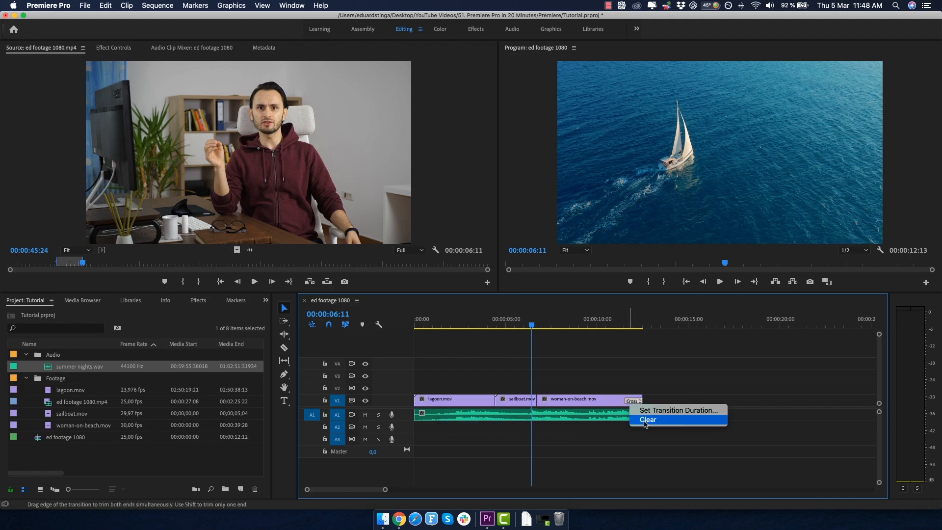
left_click(640, 421)
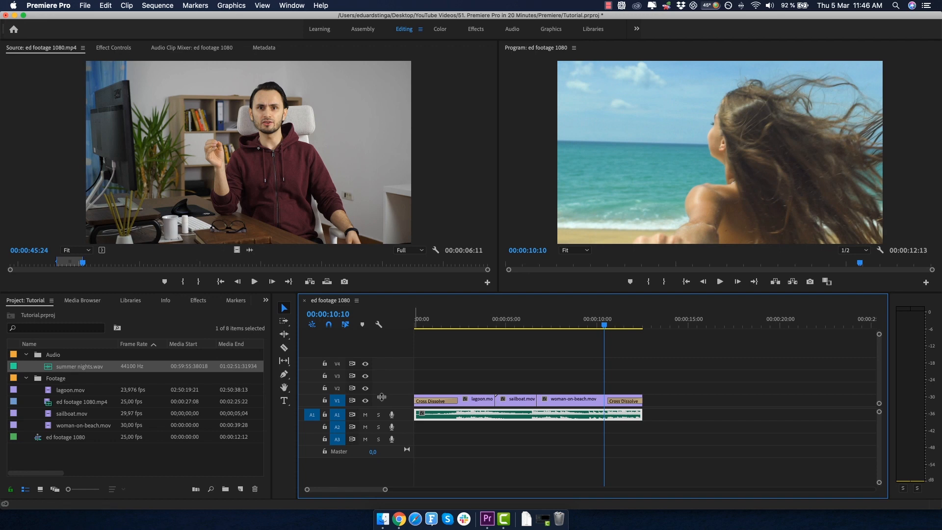
Increase the height of tracks V1 and A1, lower the music clip's volume by 10.16 dB, and play the result
left_click_drag(383, 395, 385, 382)
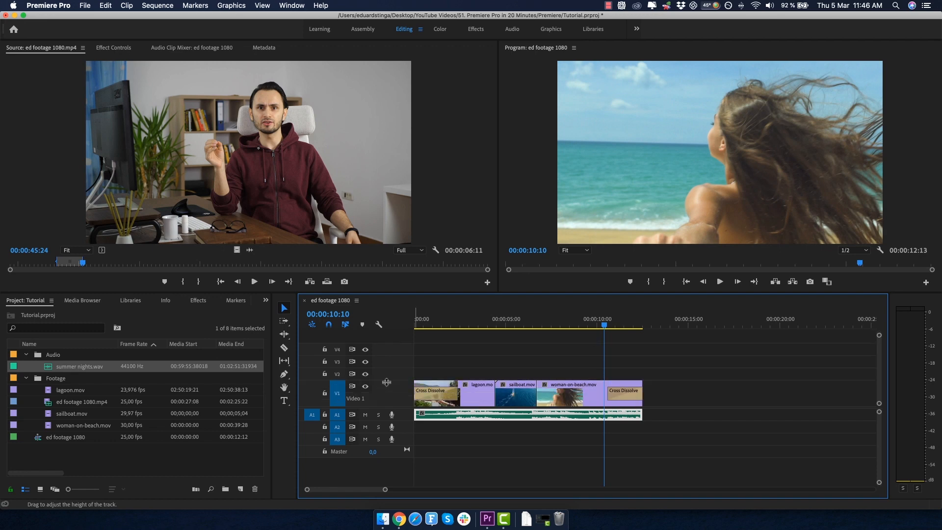
left_click_drag(382, 421, 384, 434)
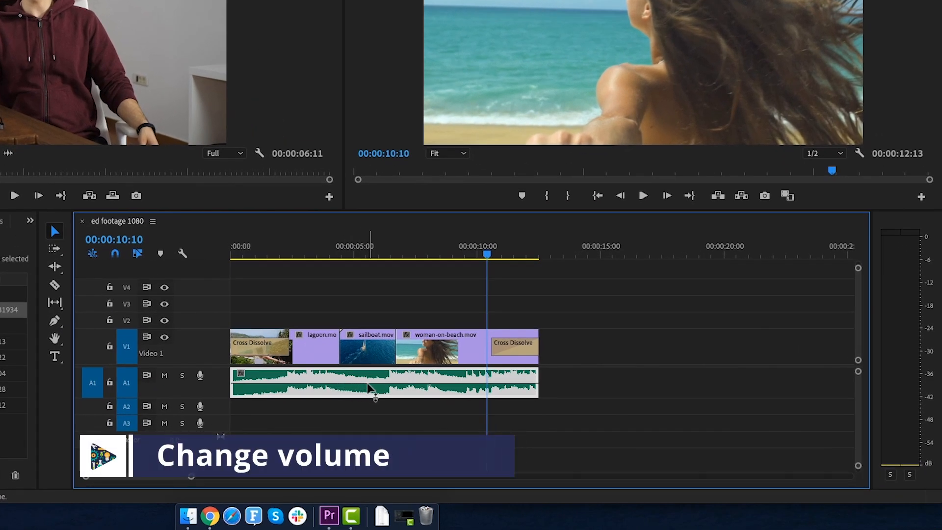
left_click_drag(367, 383, 367, 391)
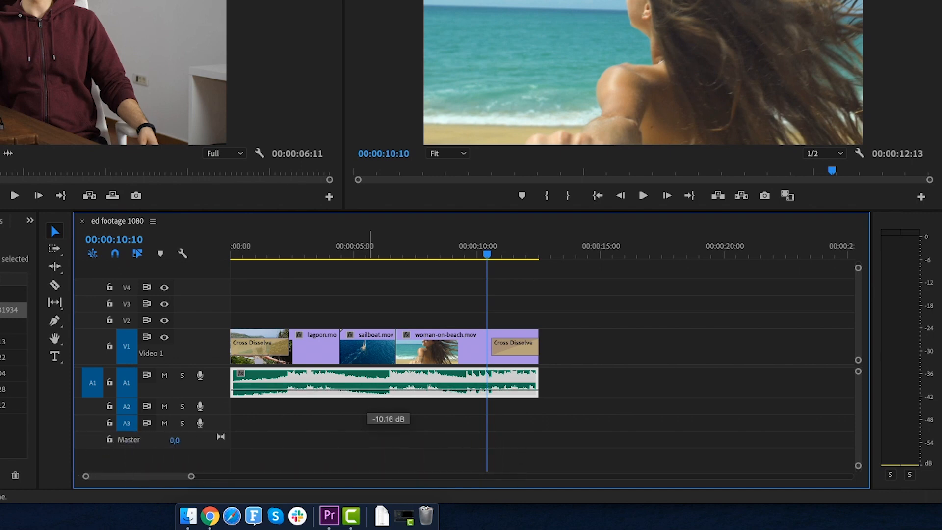
key("space")
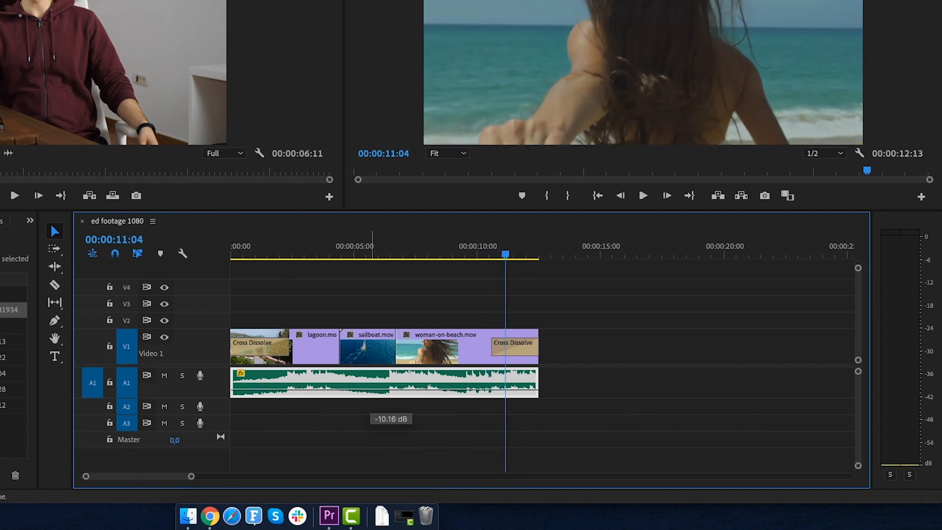
Try the music at -oo dB, raise its volume to a quiet level, and play the sequence through sailboat.mov
key("space")
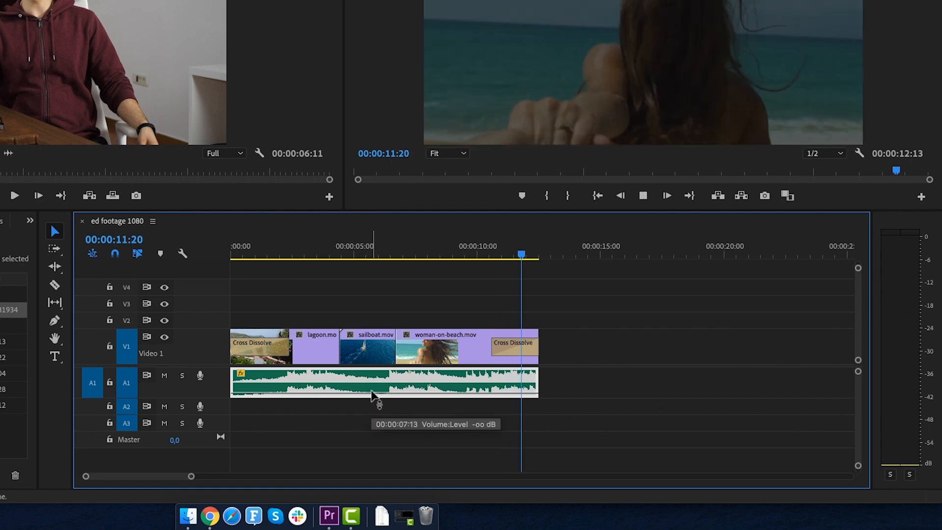
key("space")
left_click_drag(371, 393, 371, 389)
key("space")
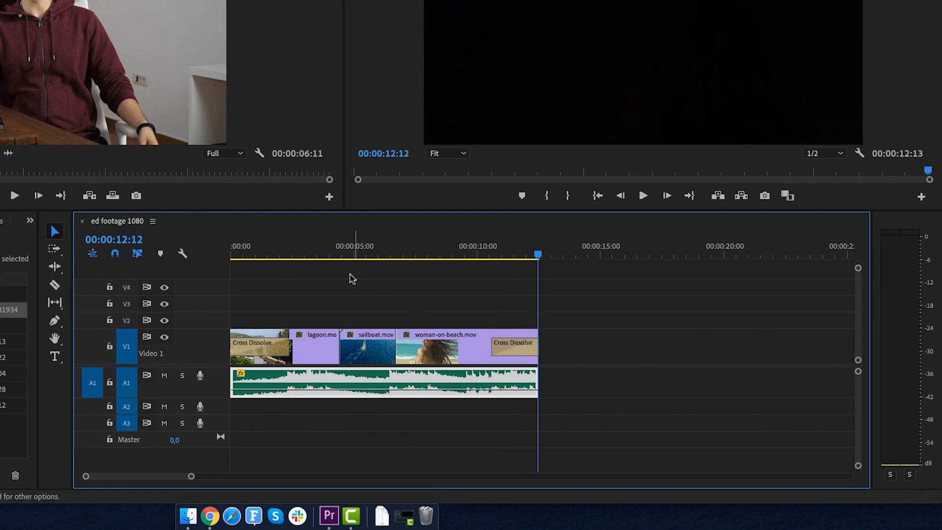
left_click_drag(303, 246, 400, 244)
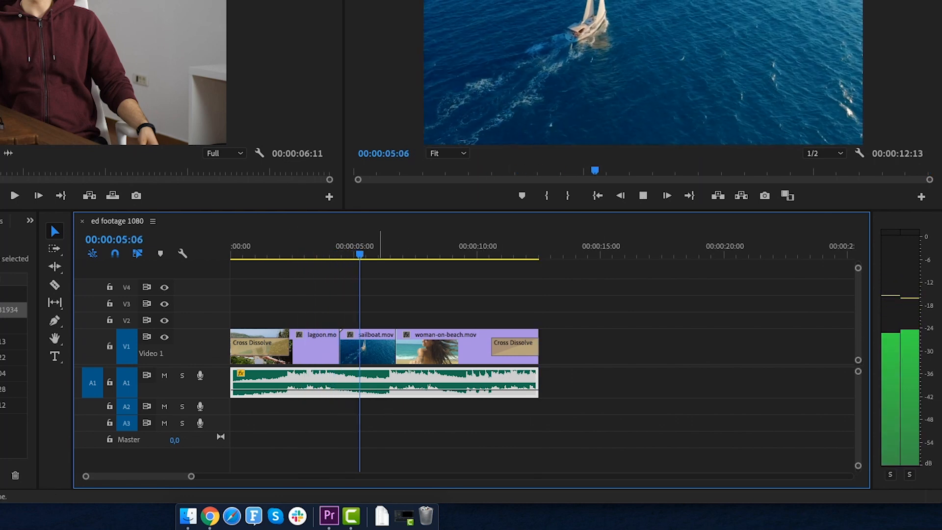
key("space")
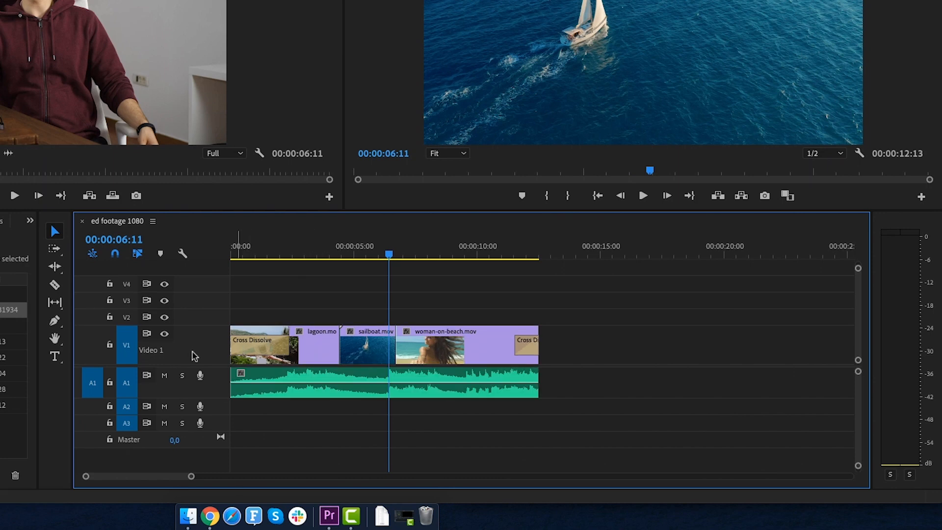
Collapse tracks A1 and V1 to their minimum height
double_click(214, 381)
double_click(214, 381)
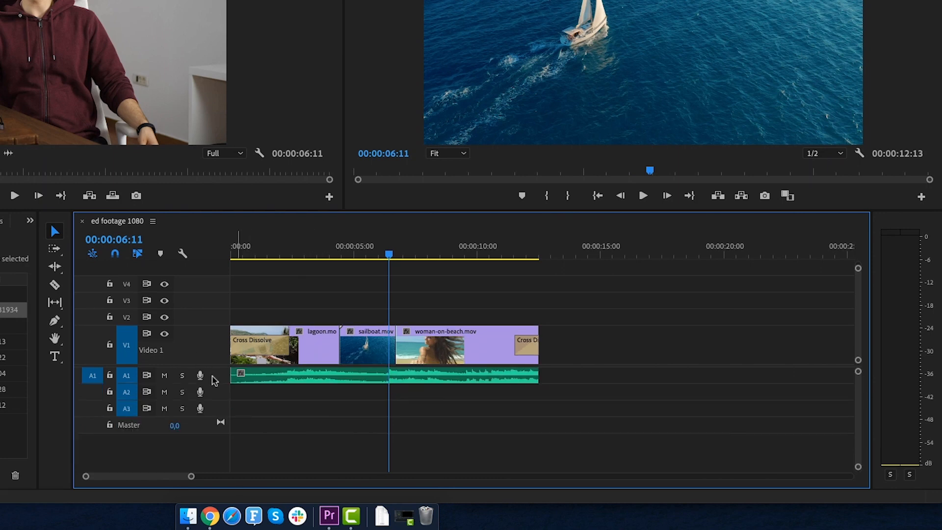
double_click(206, 353)
double_click(205, 351)
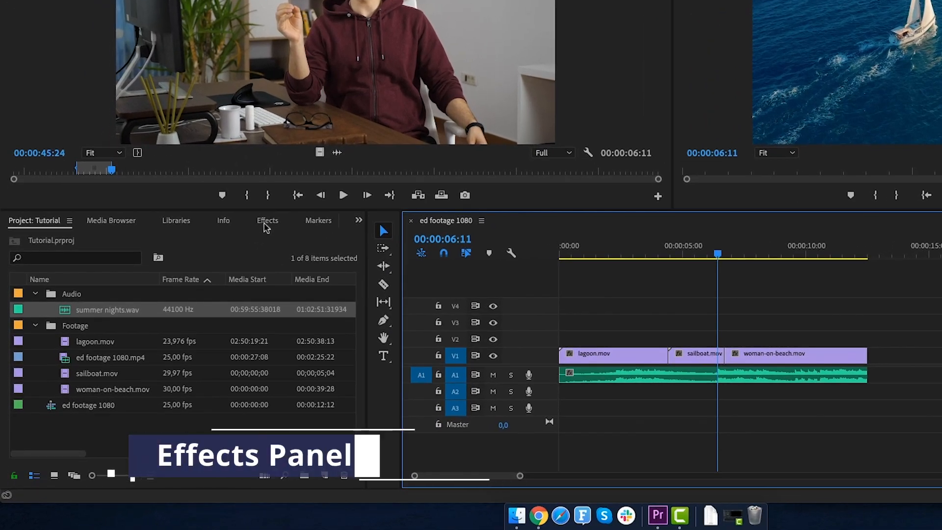
Browse the Dissolve and Zoom video transitions and apply Cross Zoom at the start of sailboat.mov
left_click(198, 301)
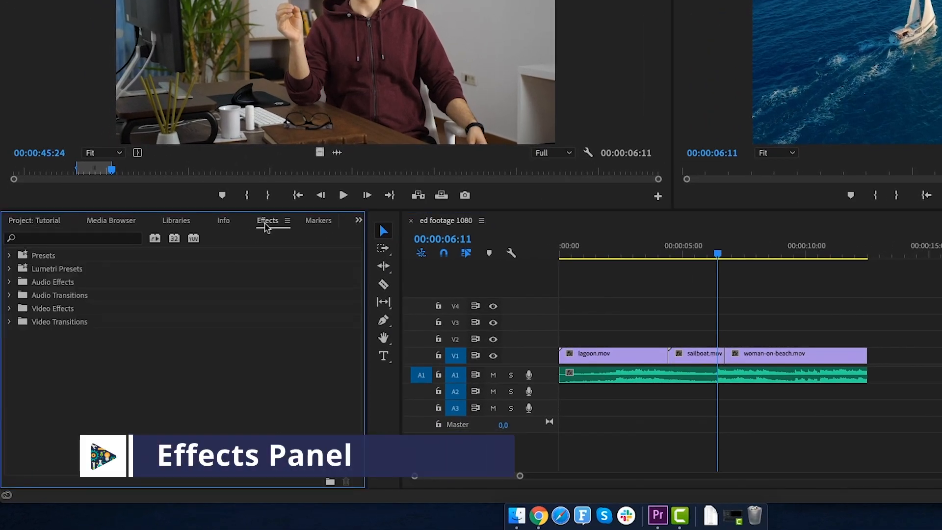
left_click(9, 323)
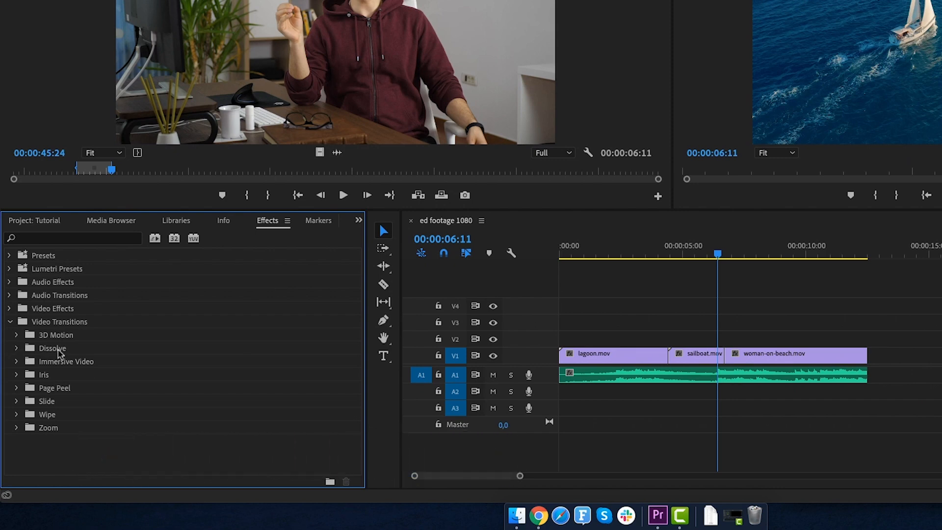
left_click(16, 349)
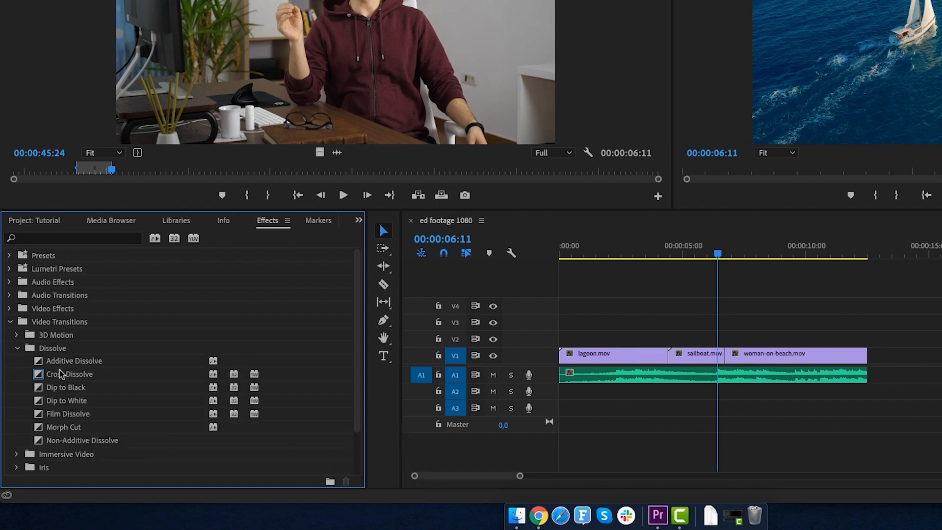
left_click(17, 349)
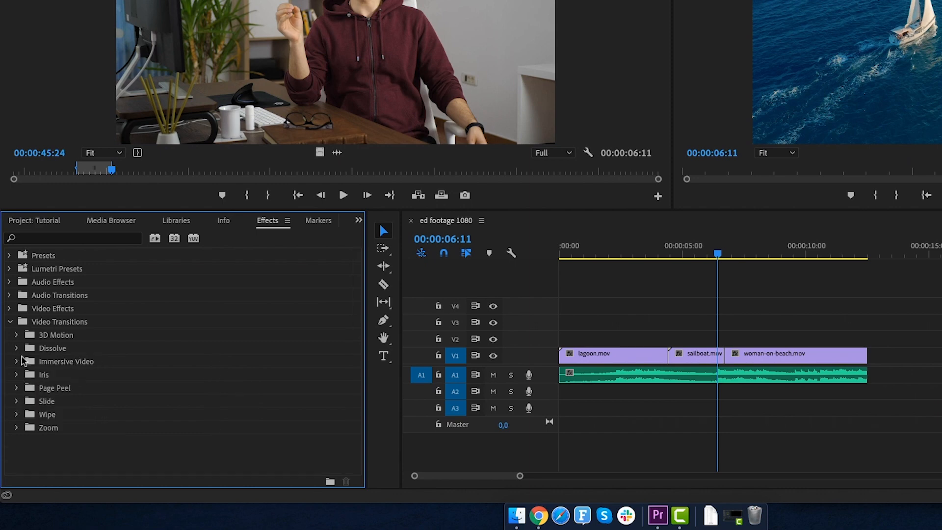
left_click(16, 428)
left_click_drag(49, 447, 662, 361)
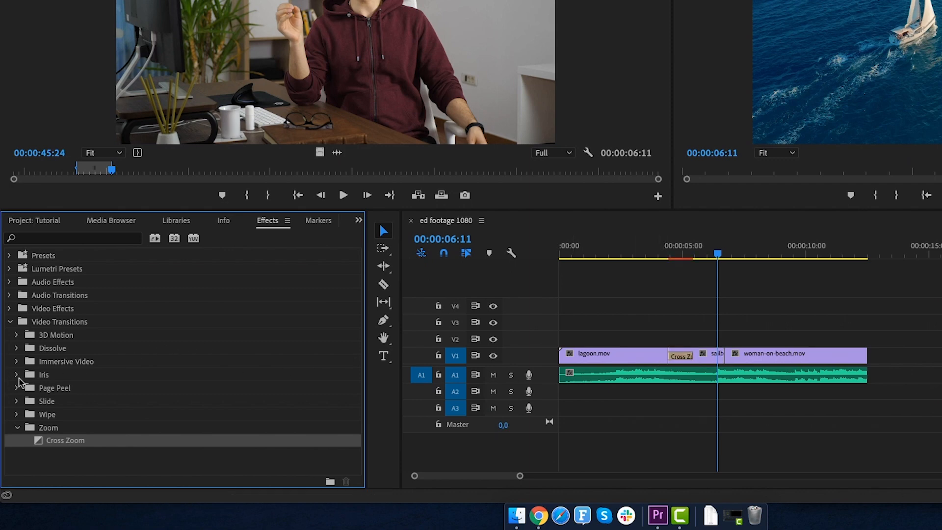
Apply the Barn Doors wipe transition at the cut between sailboat.mov and woman-on-beach.mov, and lengthen it on both ends
left_click(17, 414)
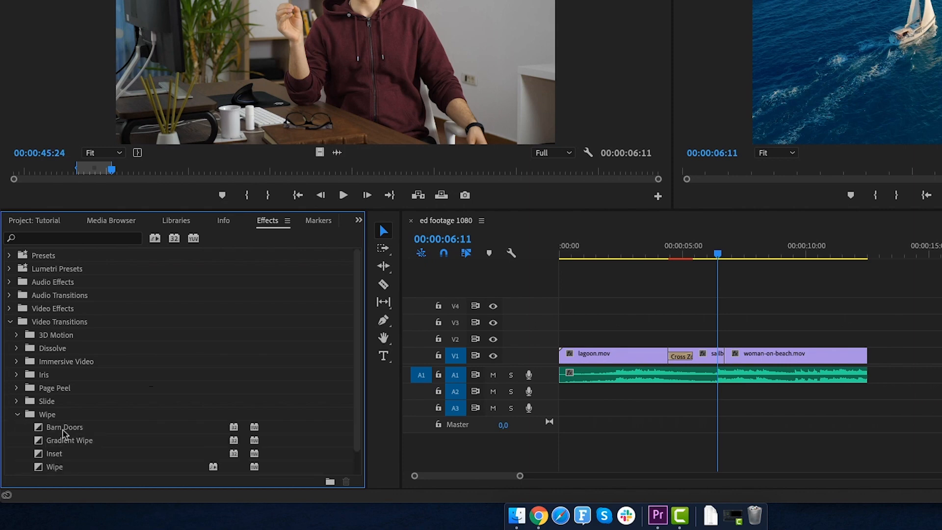
scroll(60, 430, "down", 2)
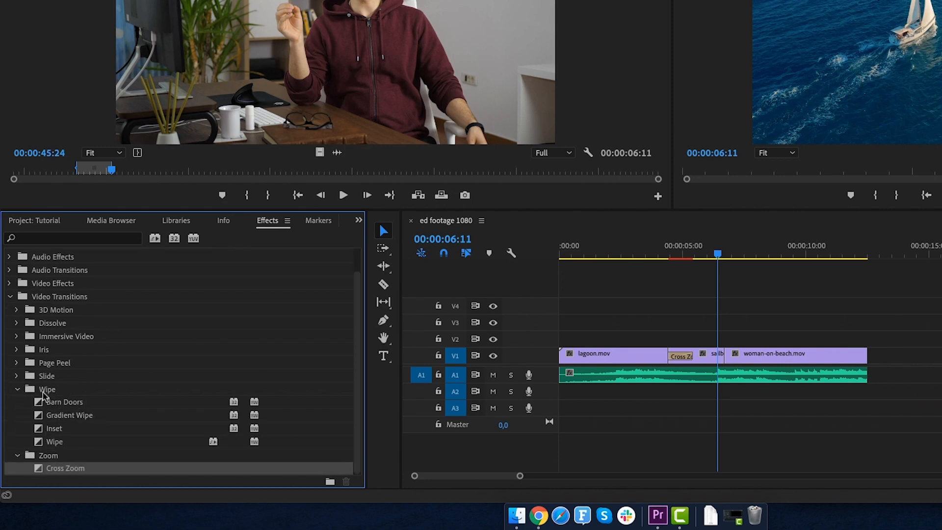
left_click(51, 416)
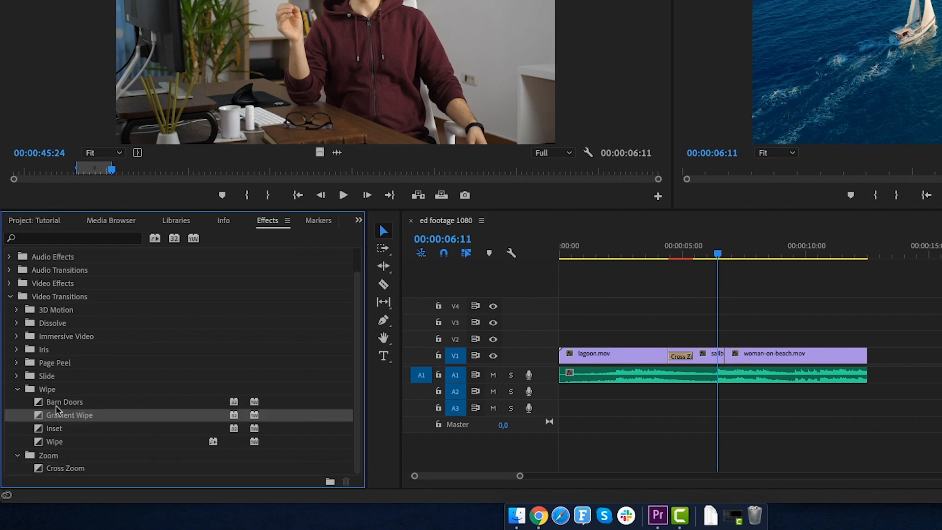
left_click_drag(55, 404, 733, 357)
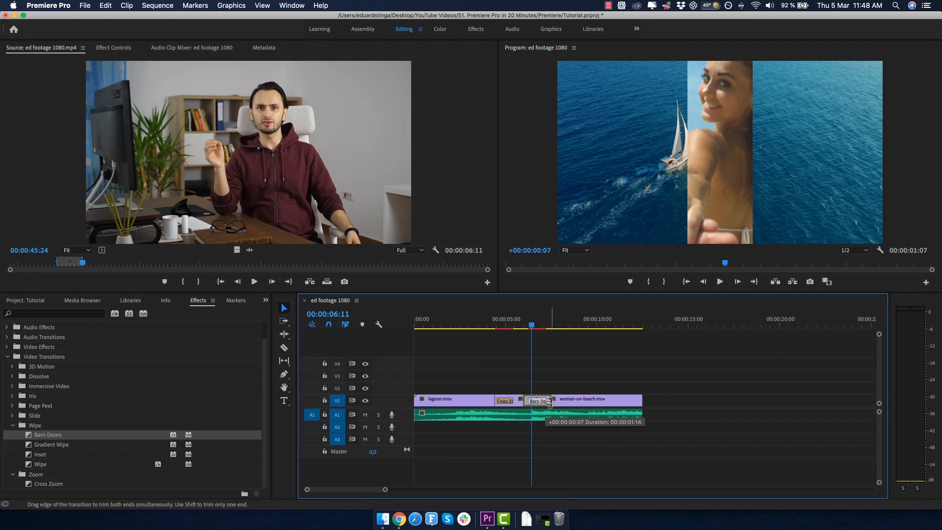
left_click_drag(548, 402, 553, 402)
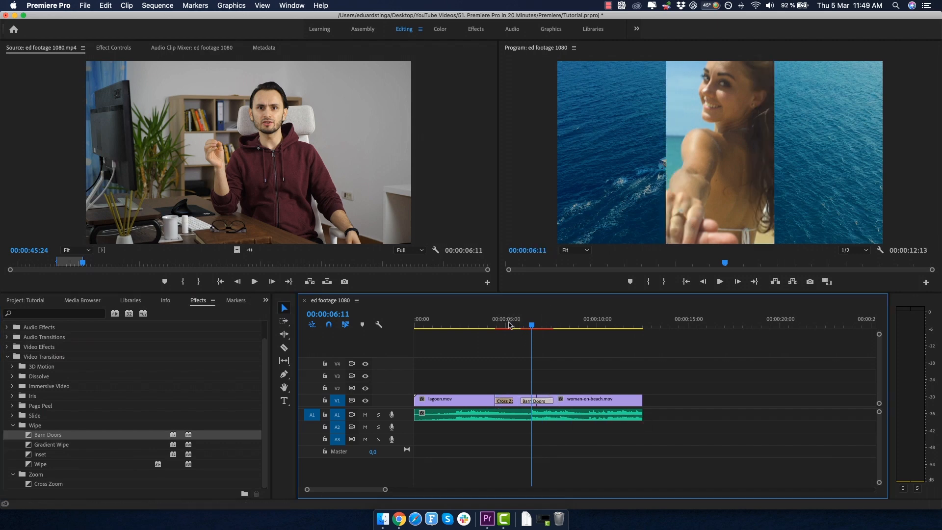
Play the sequence from 00:00:03:20 through the Cross Zoom and Barn Doors transitions
left_click(485, 322)
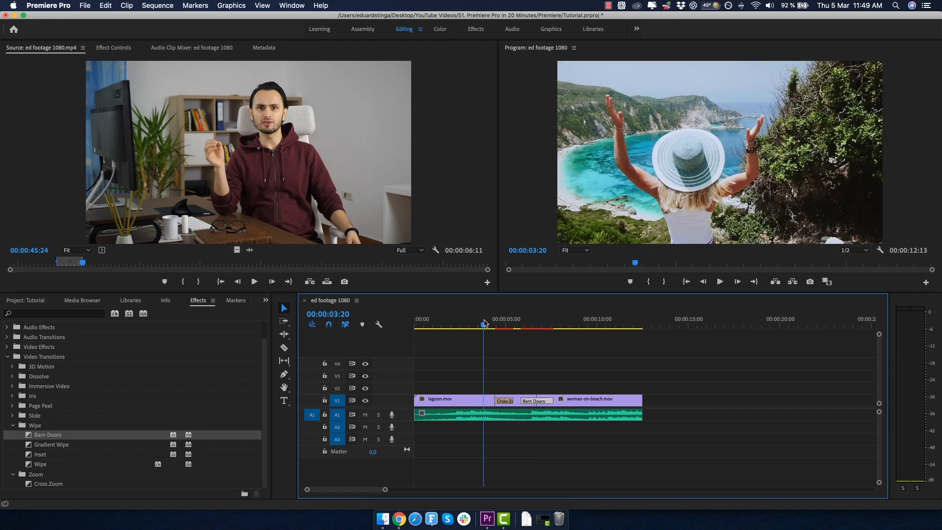
key("space")
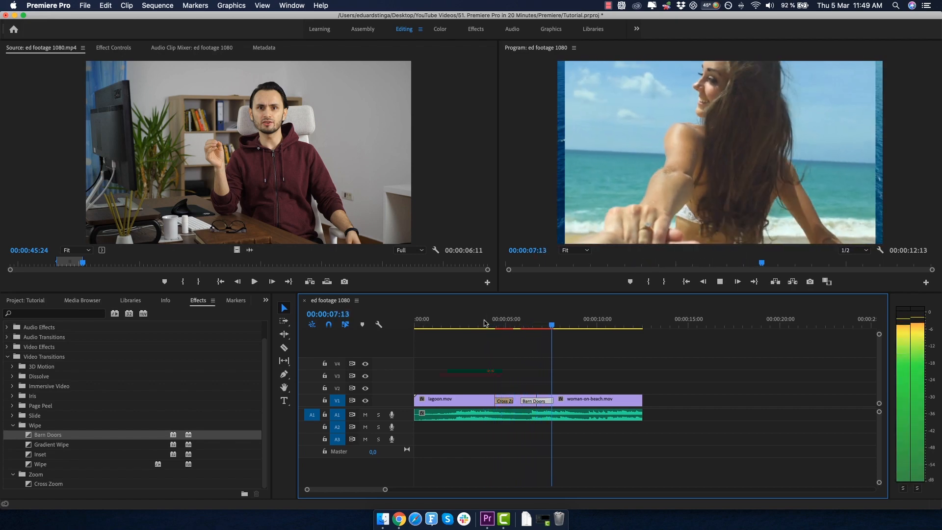
key("space")
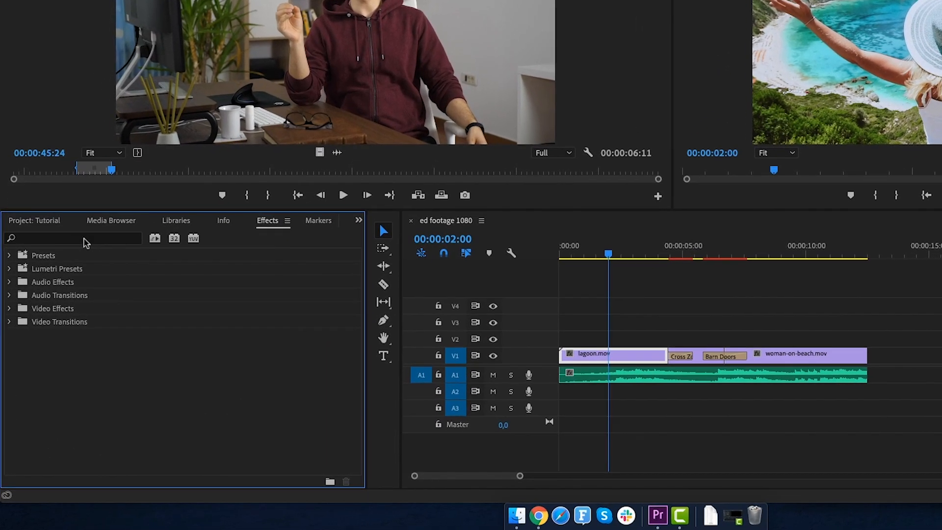
Search the effects for "blur", apply Fast Blur to lagoon.mov, and save the project
left_click(59, 238)
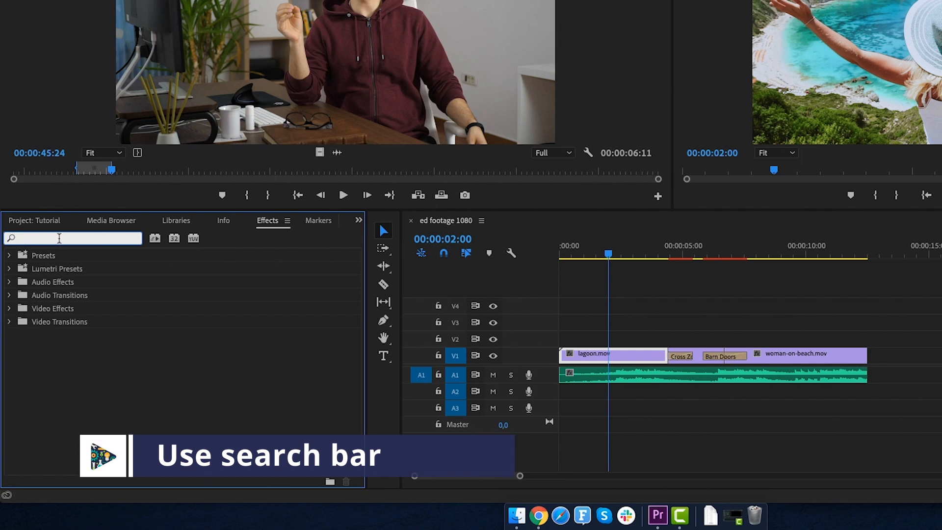
type("blur")
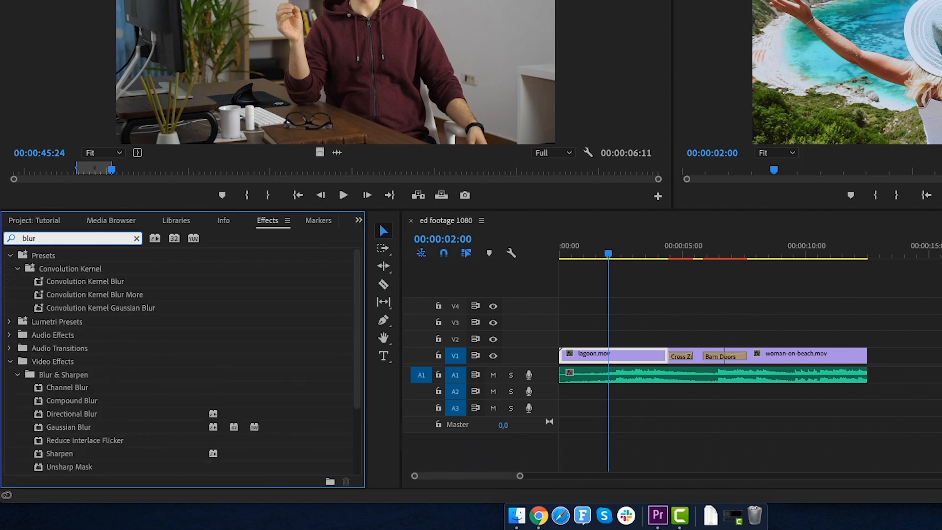
scroll(59, 328, "down", 5)
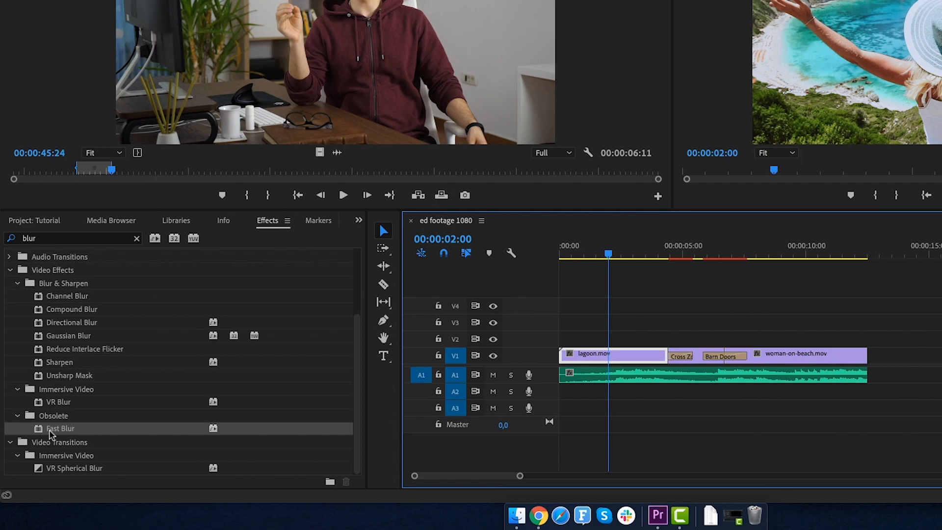
left_click_drag(50, 434, 540, 368)
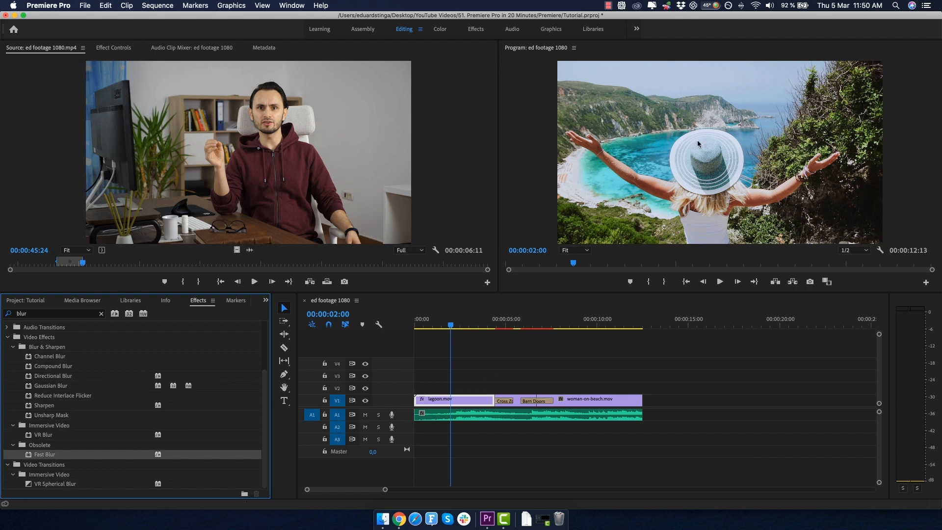
key("super+s")
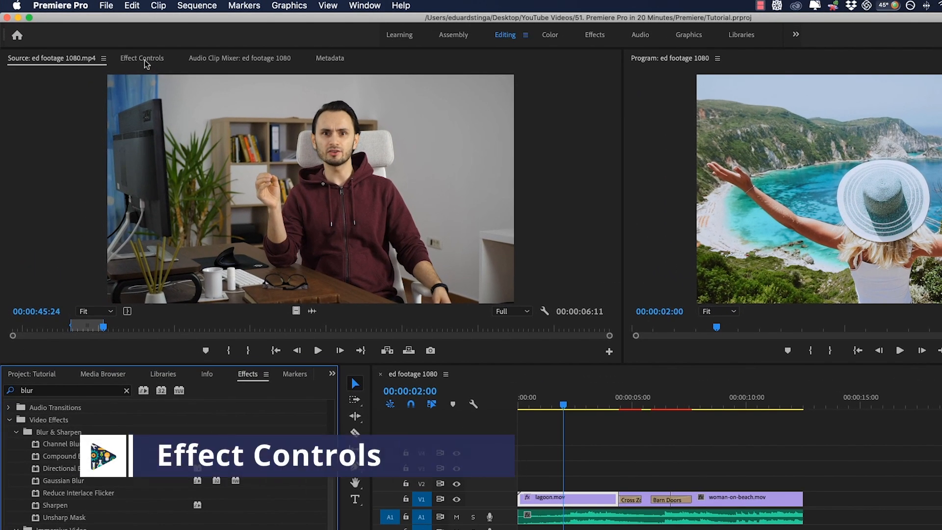
Open the effect controls for lagoon.mov, try Fast Blur's Blurriness at 60, and set it to 30
left_click(144, 60)
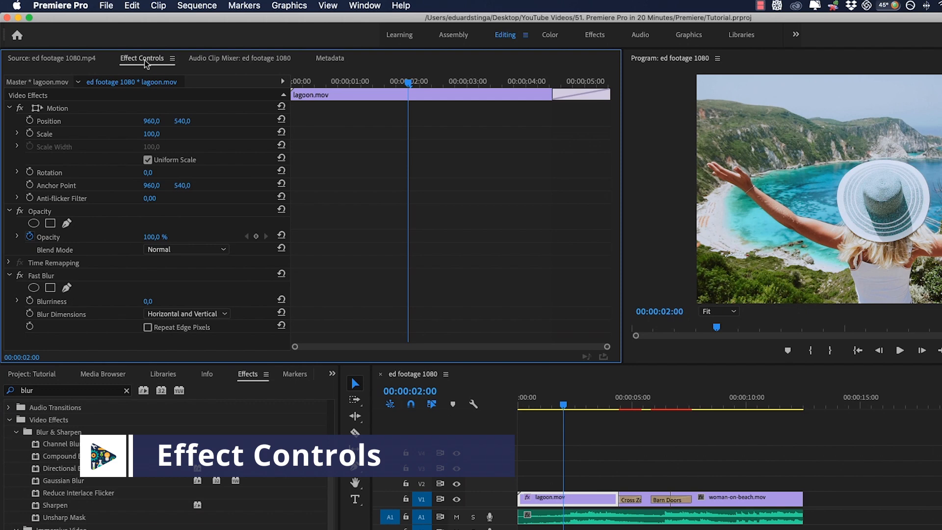
left_click(667, 499)
left_click(573, 500)
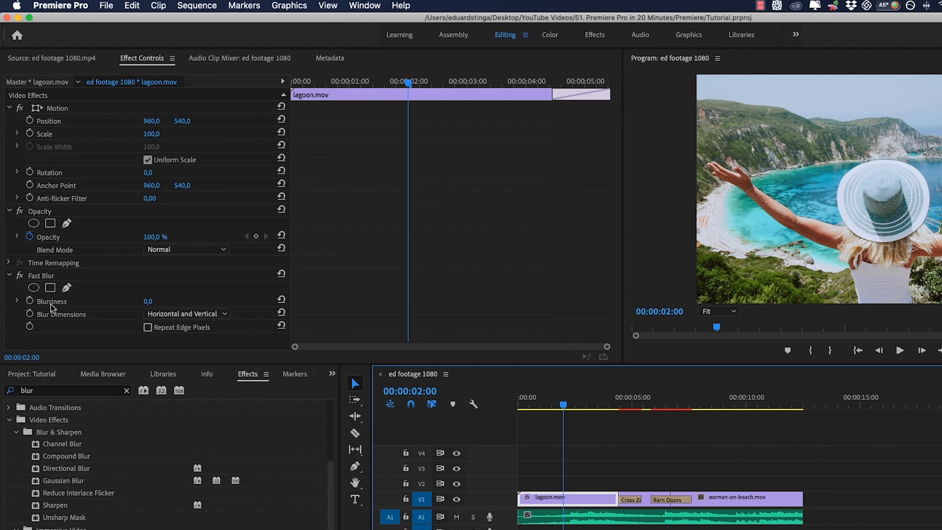
left_click(147, 303)
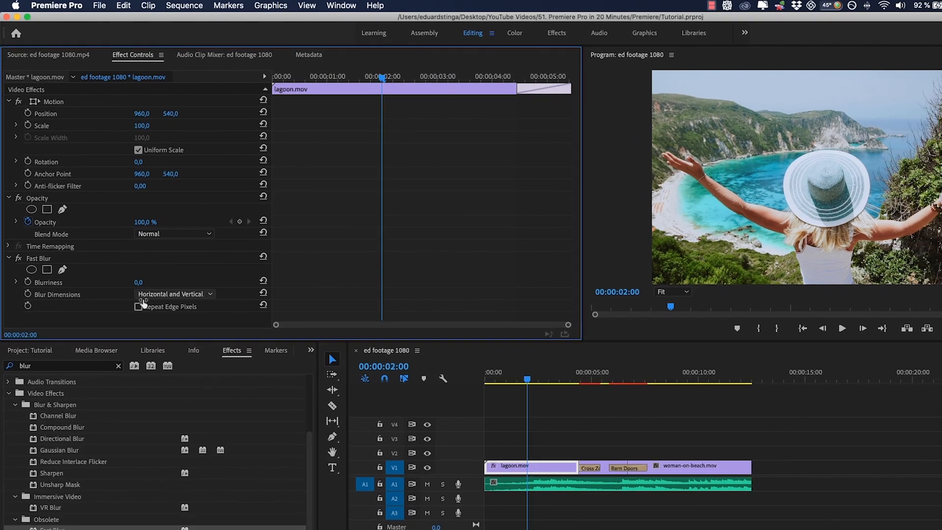
type("5")
key("Return")
left_click_drag(119, 242, 147, 242)
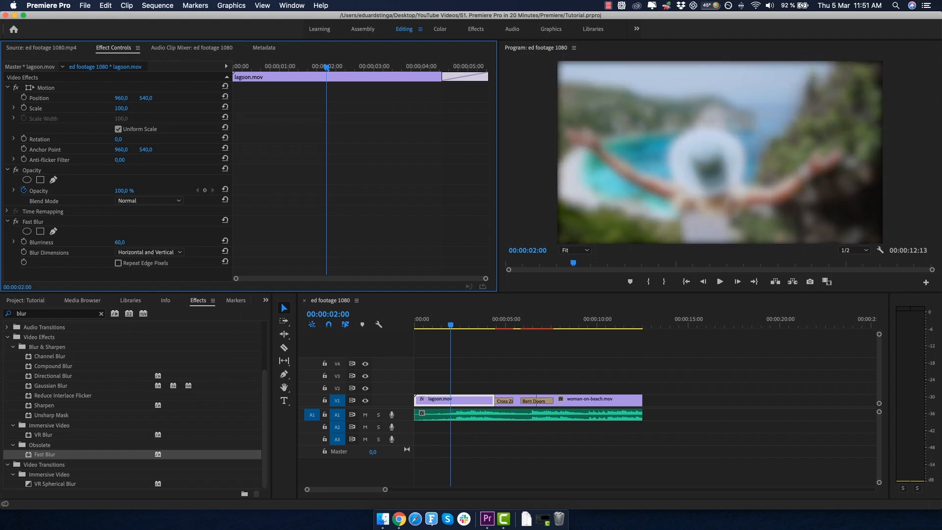
left_click(128, 242)
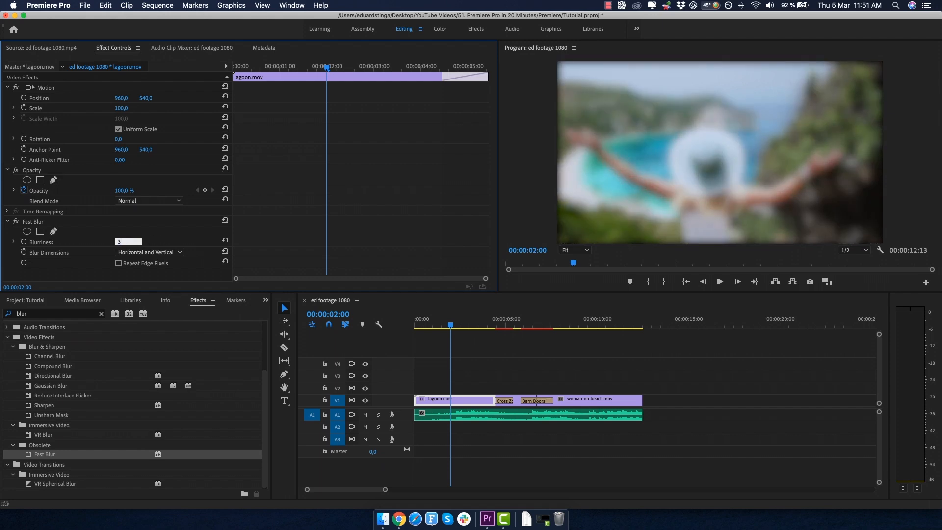
type("30")
key("Return")
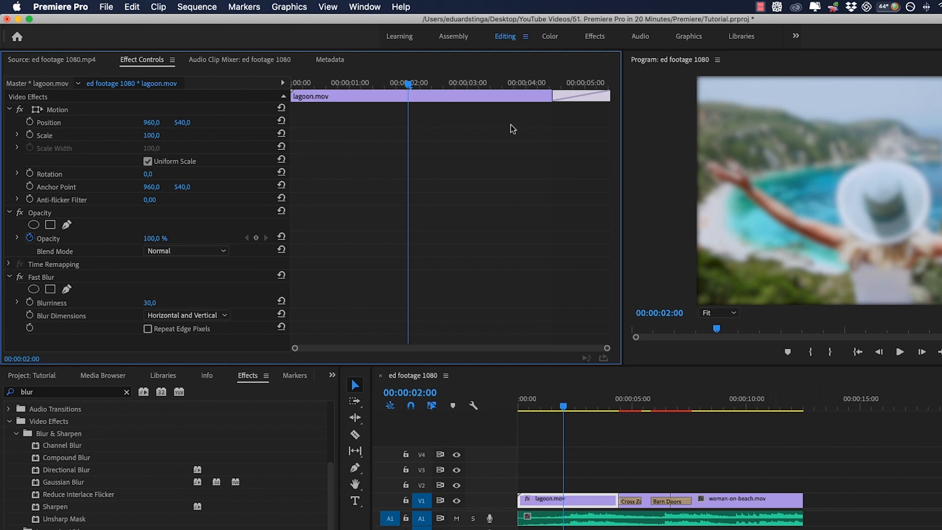
Enable Blurriness keyframing on lagoon.mov at 00:00:02:00 and add another Blurriness keyframe at 00:00:00:00
left_click(576, 502)
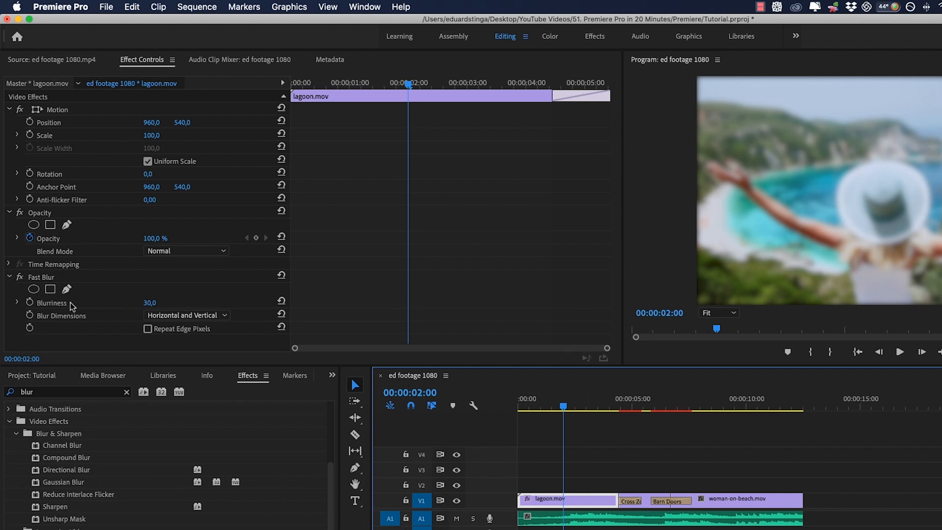
left_click(30, 303)
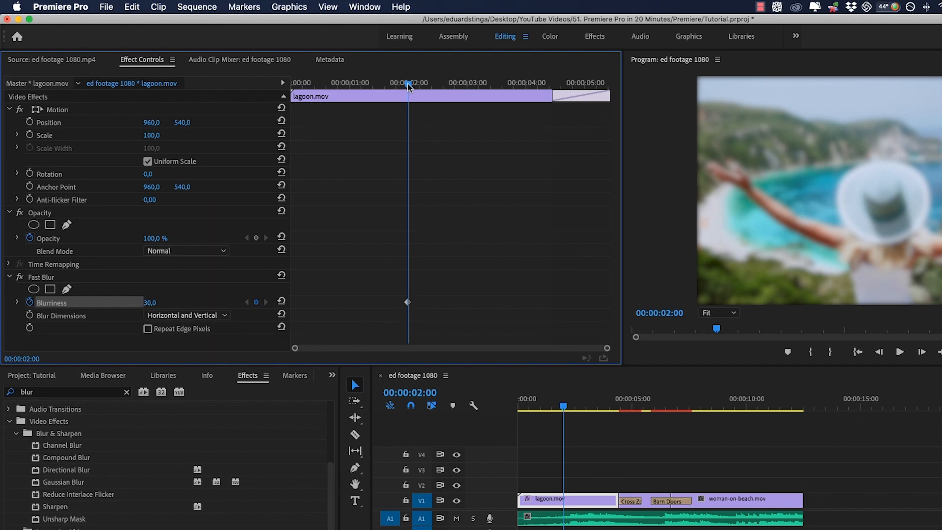
left_click_drag(409, 87, 250, 97)
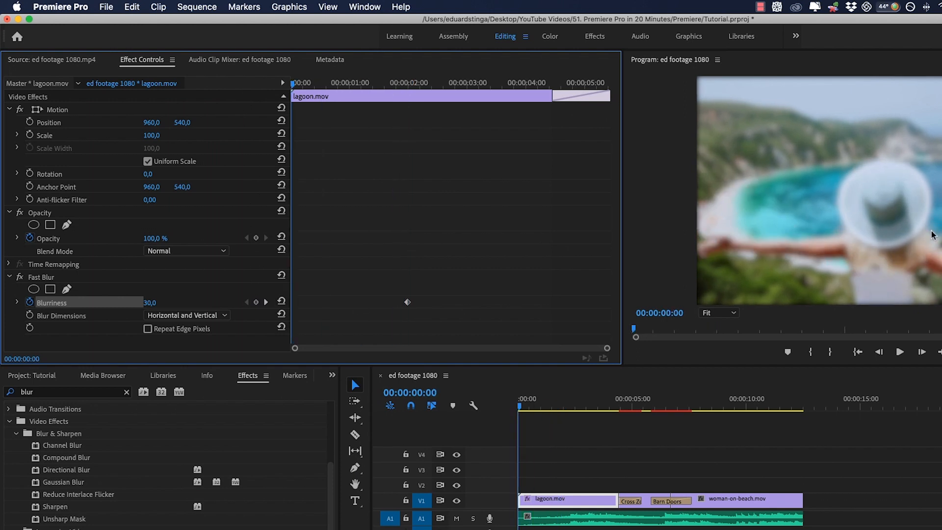
left_click(256, 302)
Set the Blurriness keyframe at 00:00:02:00 to 0
left_click(266, 303)
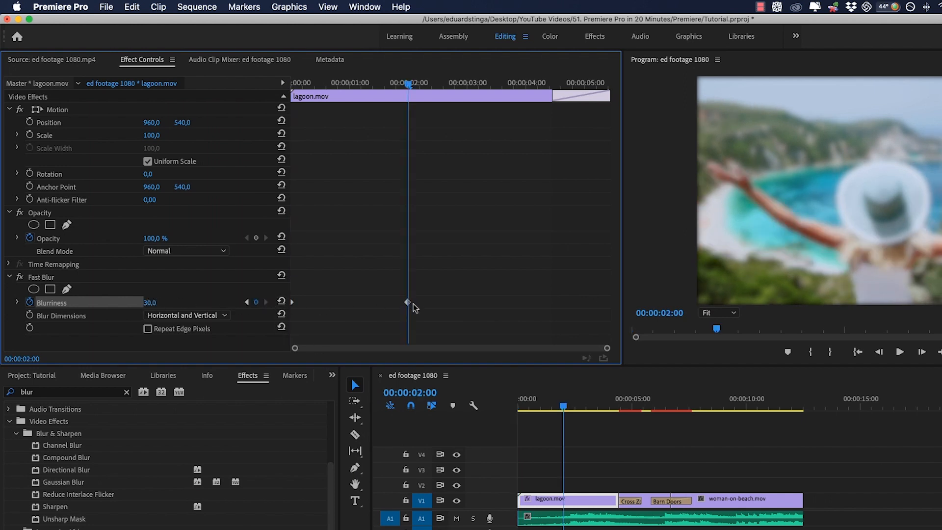
left_click(153, 302)
type("0")
key("Return")
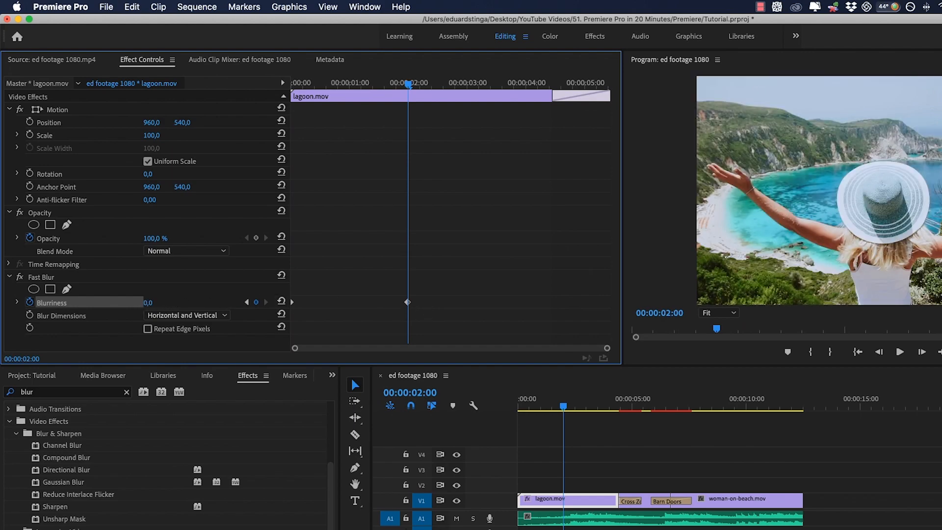
Play the animated blur on lagoon.mov from the beginning of the sequence
left_click_drag(502, 391, 473, 393)
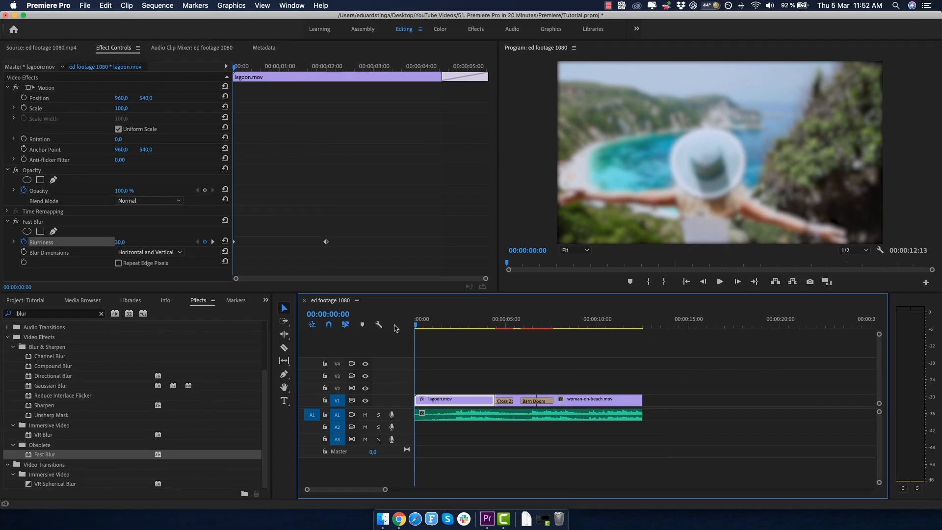
key("space")
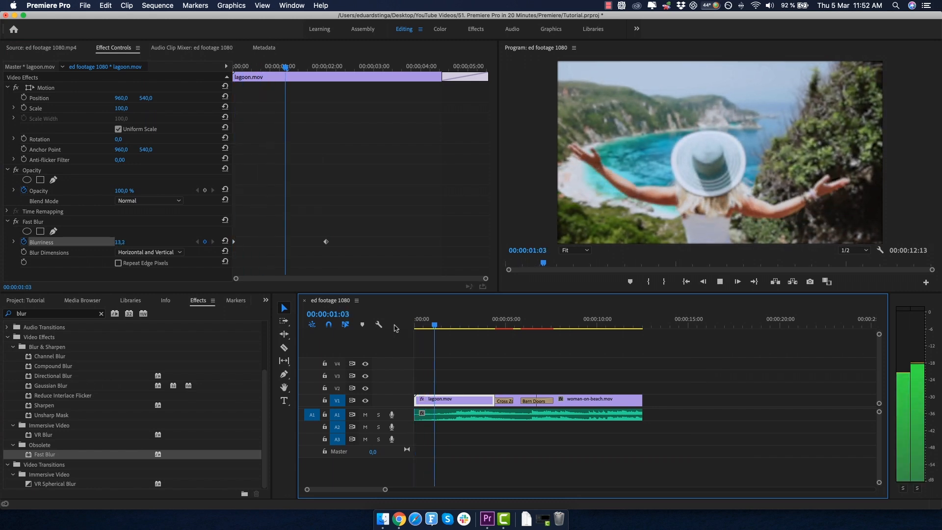
key("space")
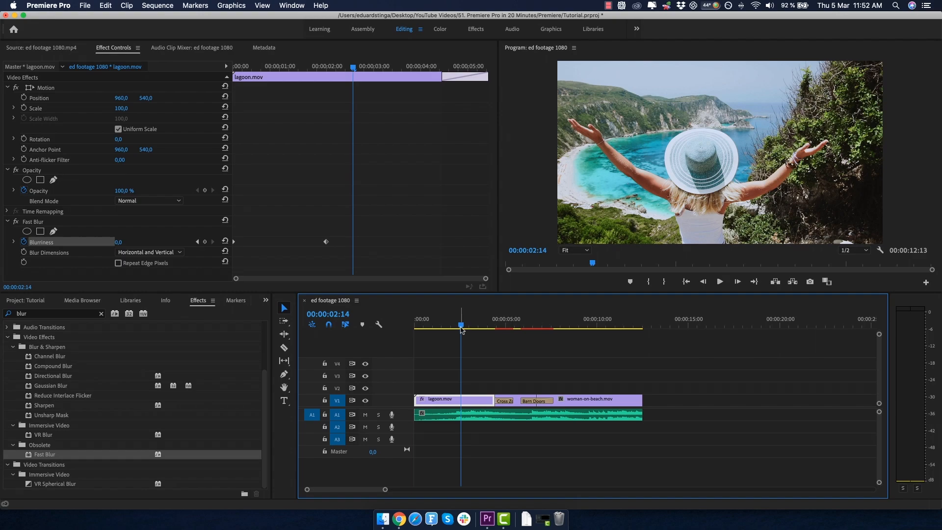
Add Opacity keyframes at 100% on lagoon.mov at 00:00:00:00 and 00:00:01:24
left_click_drag(462, 334, 403, 340)
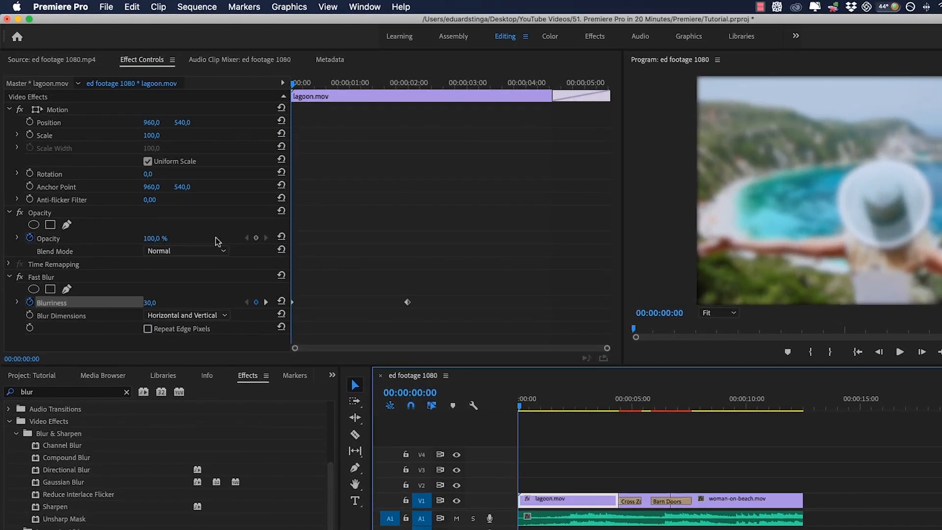
left_click(256, 238)
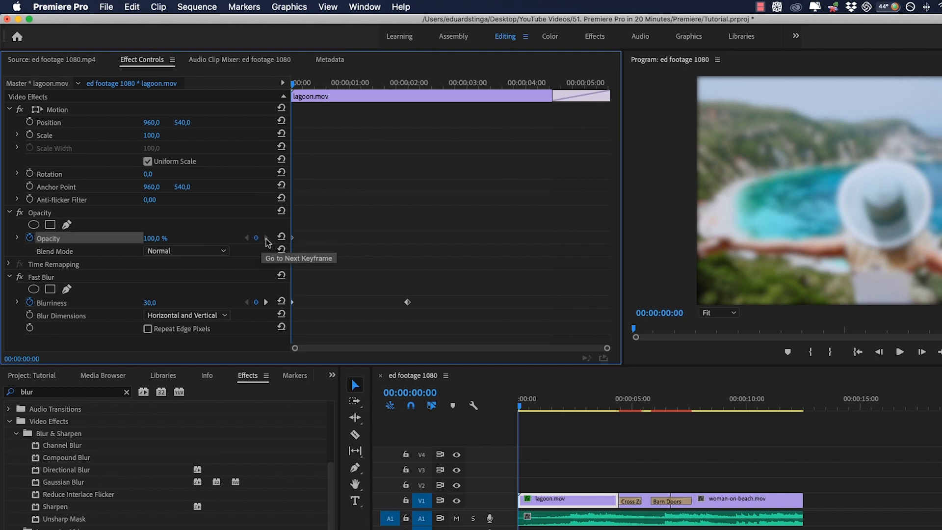
left_click_drag(354, 85, 407, 90)
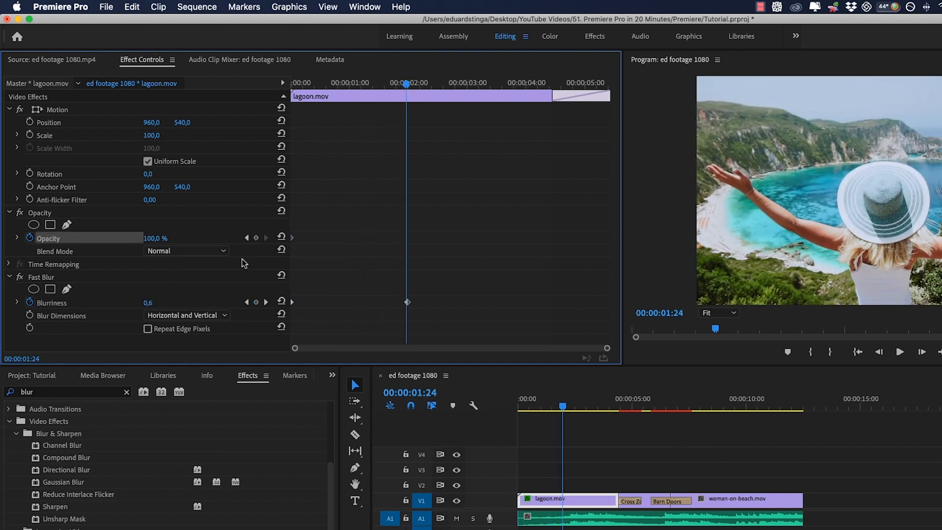
left_click(256, 238)
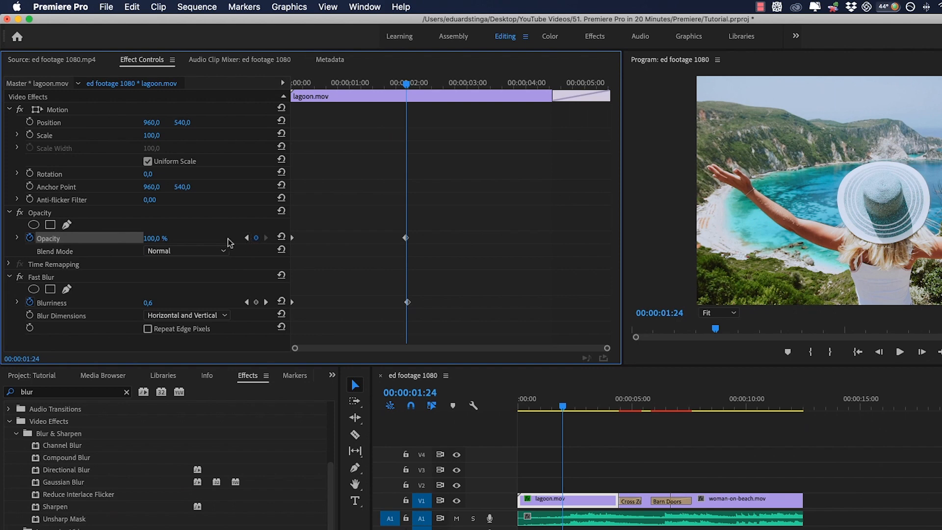
Keyframe the Scale of lagoon.mov at 00:00:01:24 with 100 and at 00:00:00:00 with 400
left_click(30, 135)
left_click(294, 82)
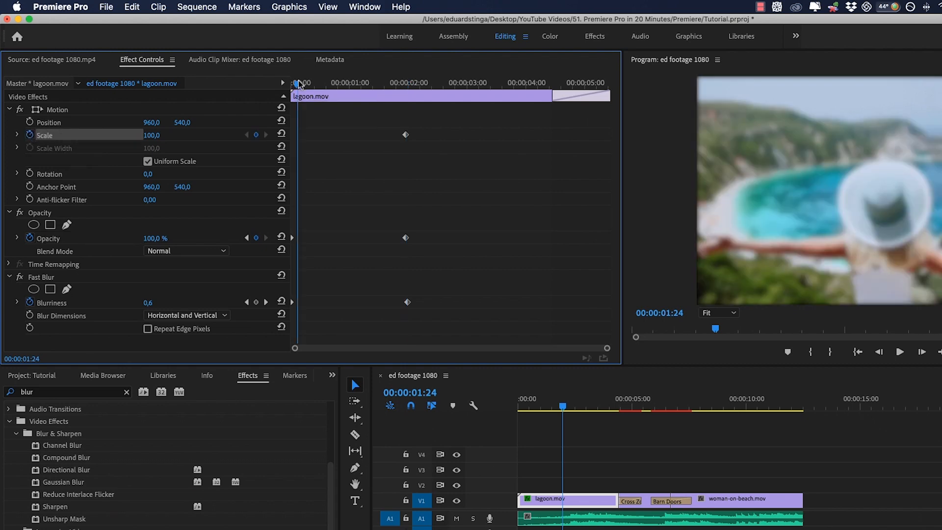
left_click(256, 134)
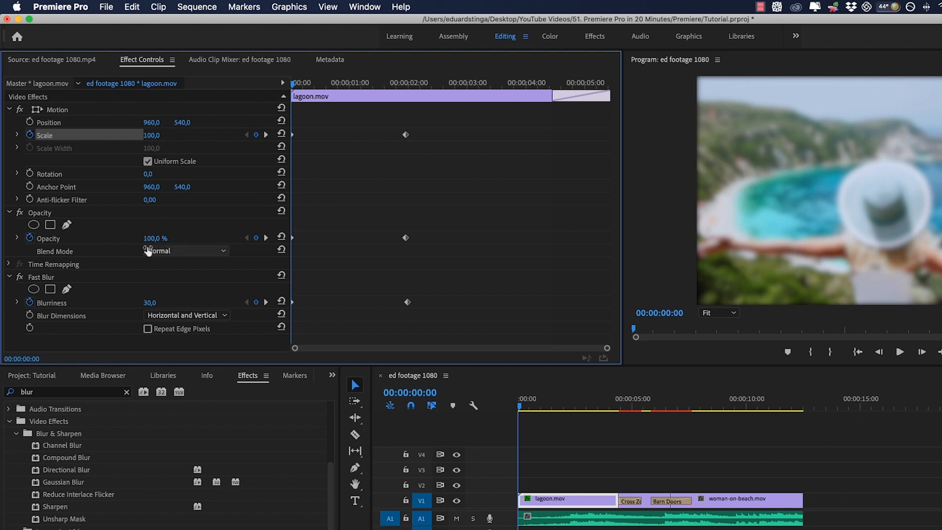
left_click(160, 133)
type("400")
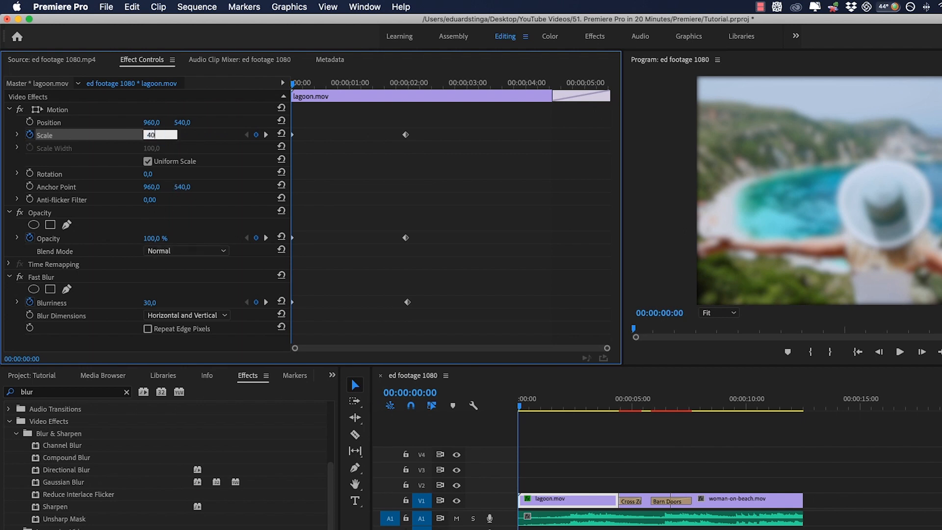
key("Return")
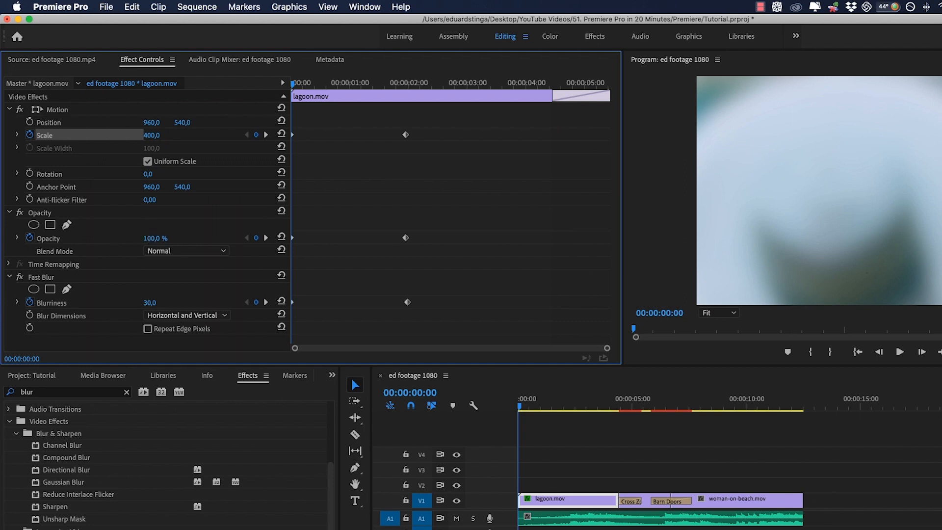
Set the Opacity keyframe of lagoon.mov at 00:00:00:00 to 0% and play the animated clip from the beginning
left_click_drag(156, 238, 103, 238)
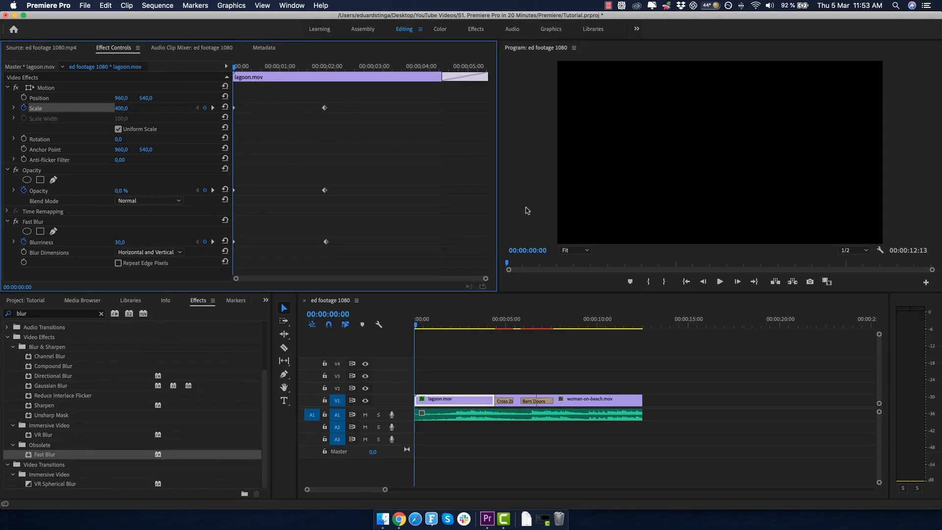
key("space")
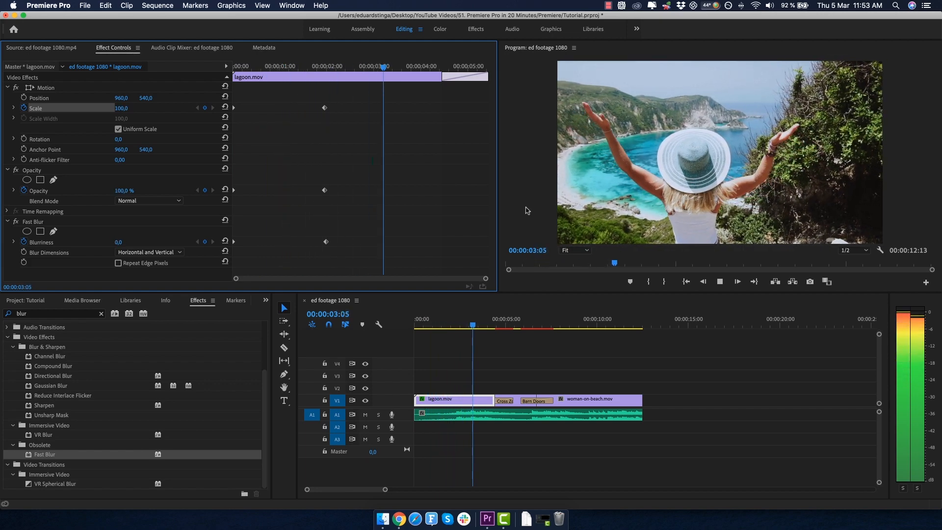
key("space")
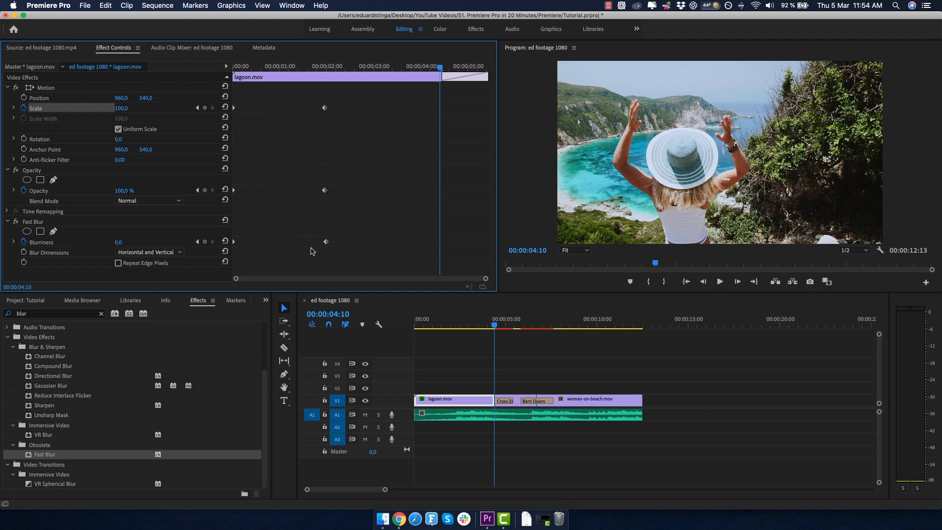
Select the music clip summer nights.wav and play its ending from 00:00:11:03
left_click(617, 416)
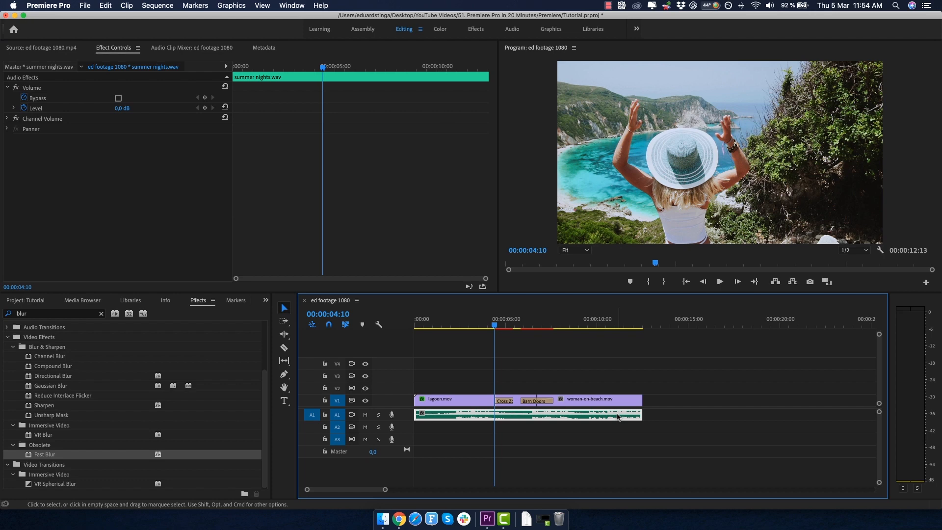
left_click(618, 327)
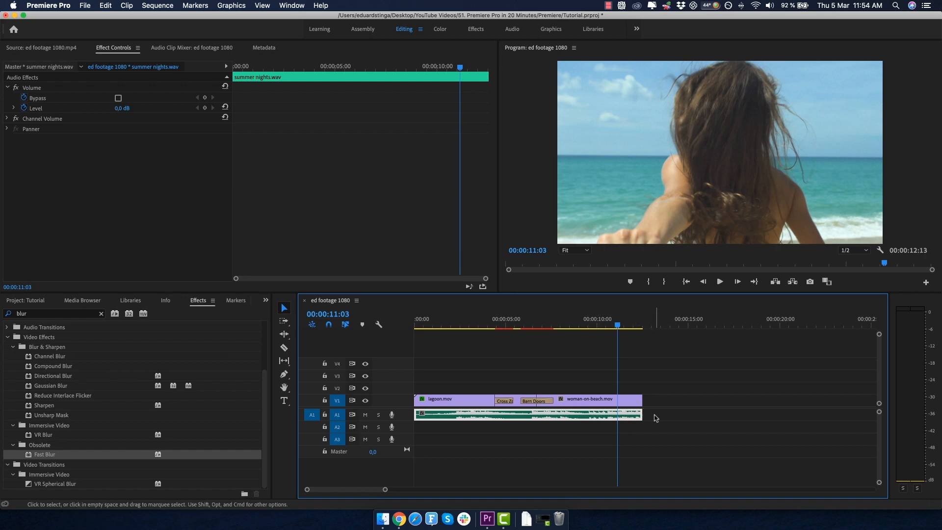
key("space")
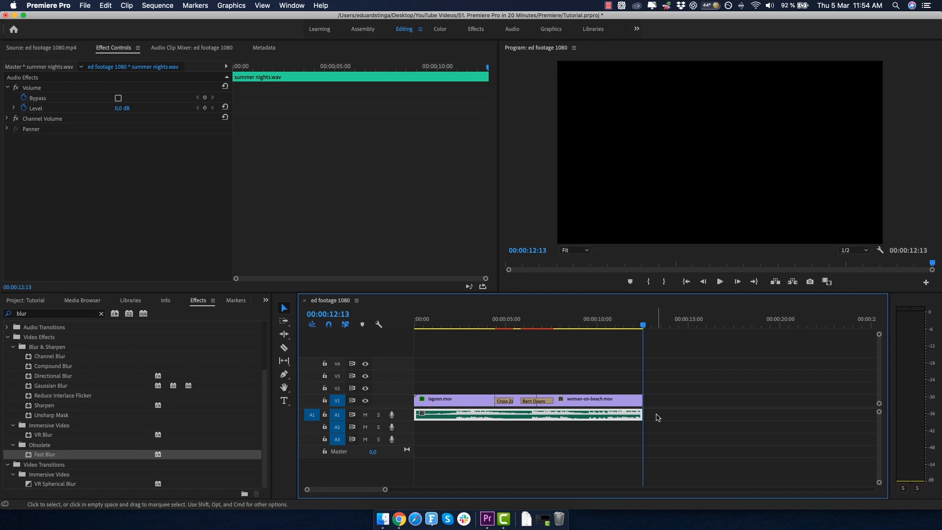
key("space")
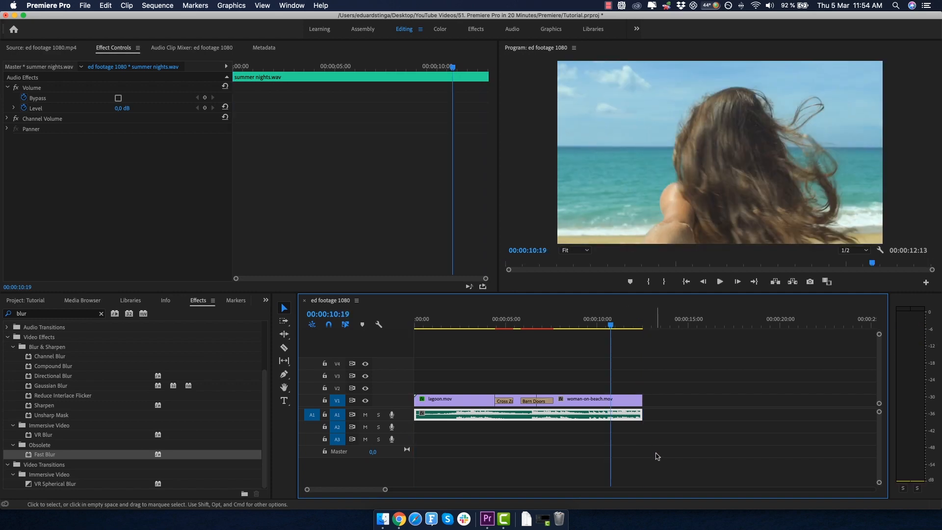
Fade out summer nights.wav with Level keyframes of 0 dB at 00:00:11:01 and -287.5 dB at 00:00:12:11, and play the ending
left_click(616, 325)
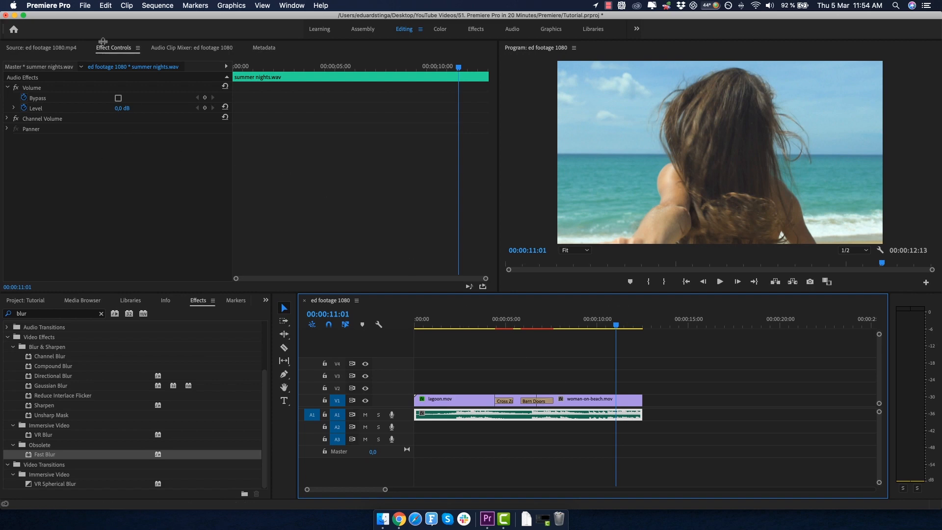
left_click(205, 107)
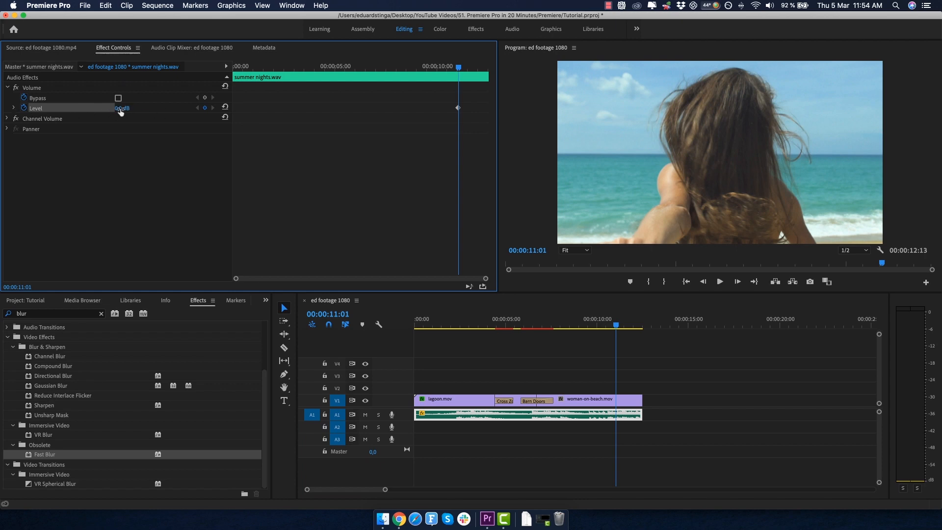
key("space")
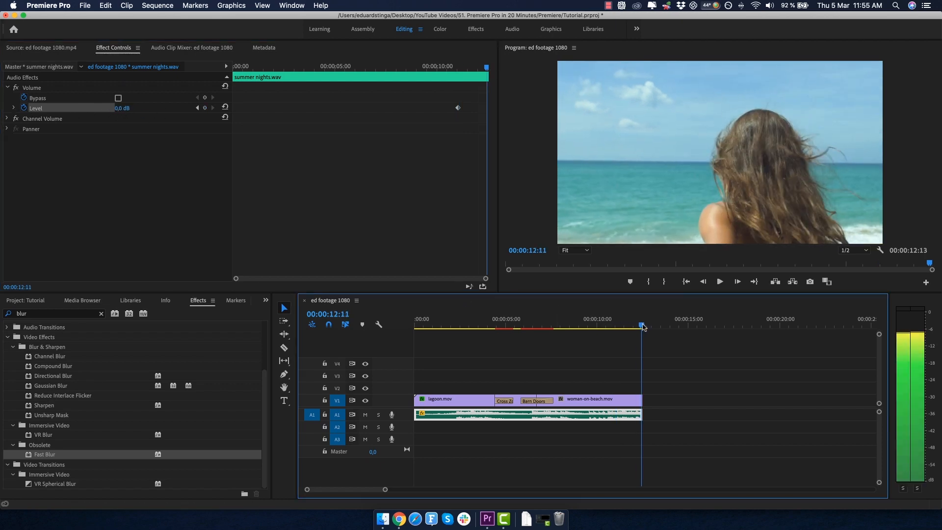
left_click_drag(121, 111, 117, 111)
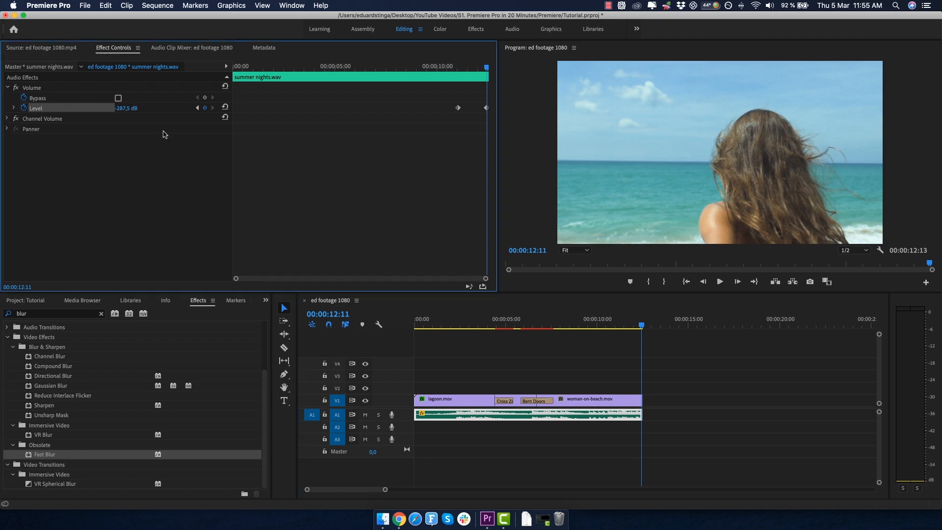
left_click(604, 328)
key("space")
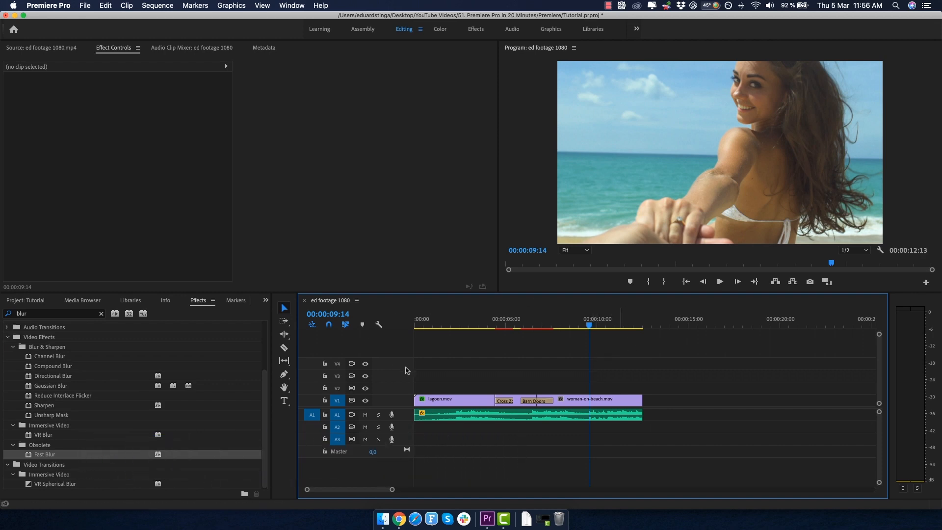
Maximize and restore the timeline, and do the same with the Program monitor at 00:00:02:00
key("grave")
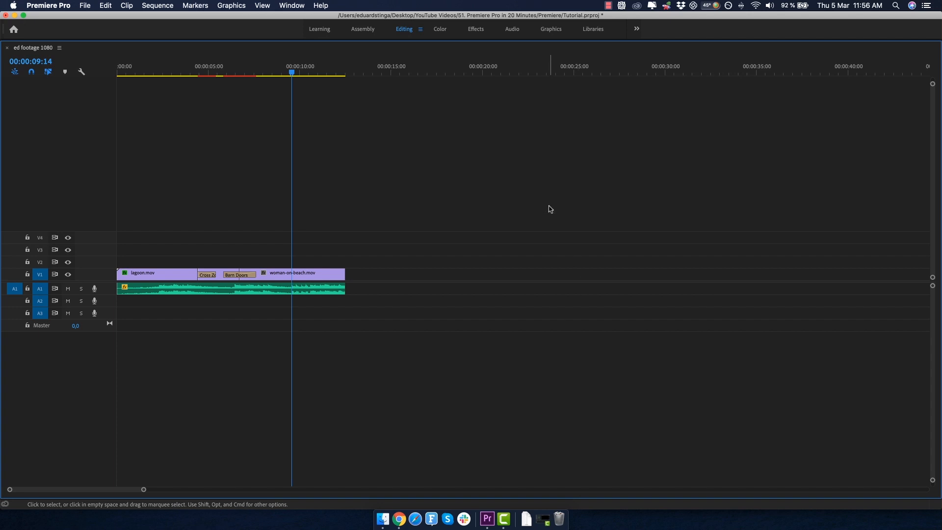
key("grave")
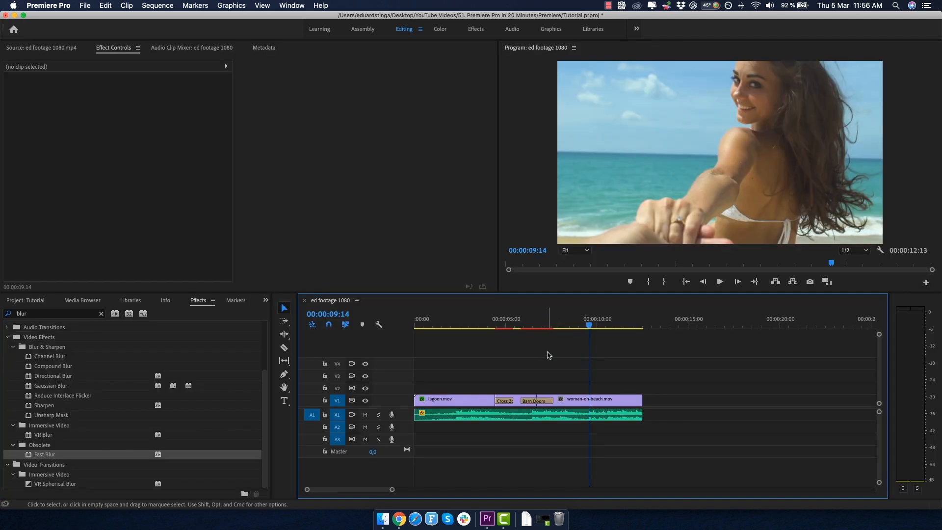
left_click(545, 156)
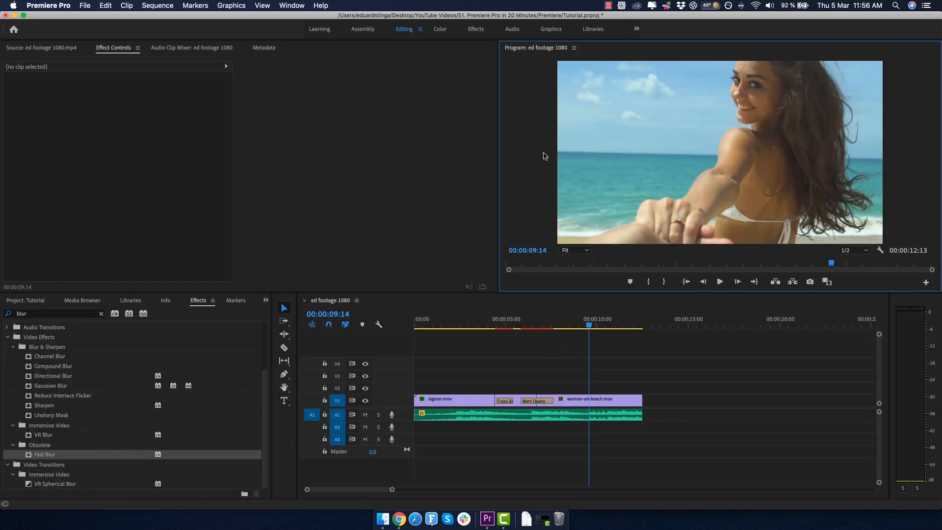
left_click(423, 323)
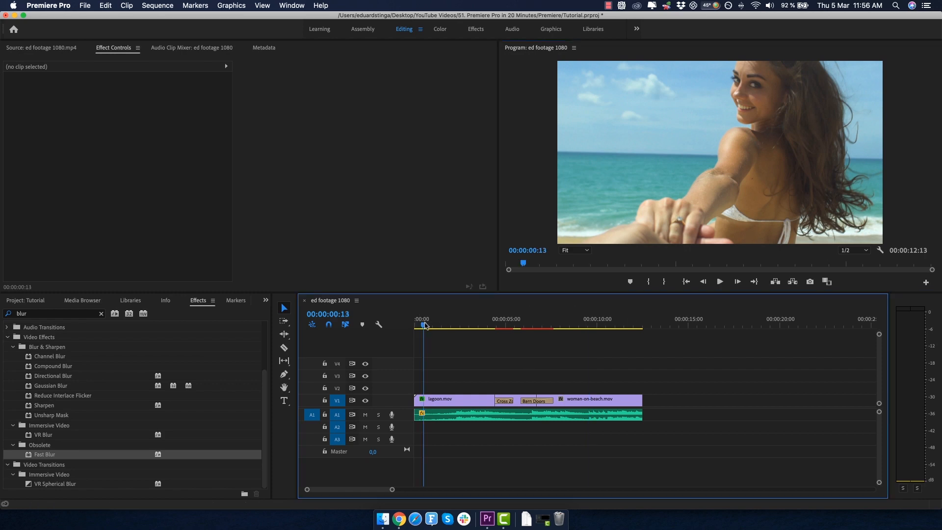
left_click(450, 324)
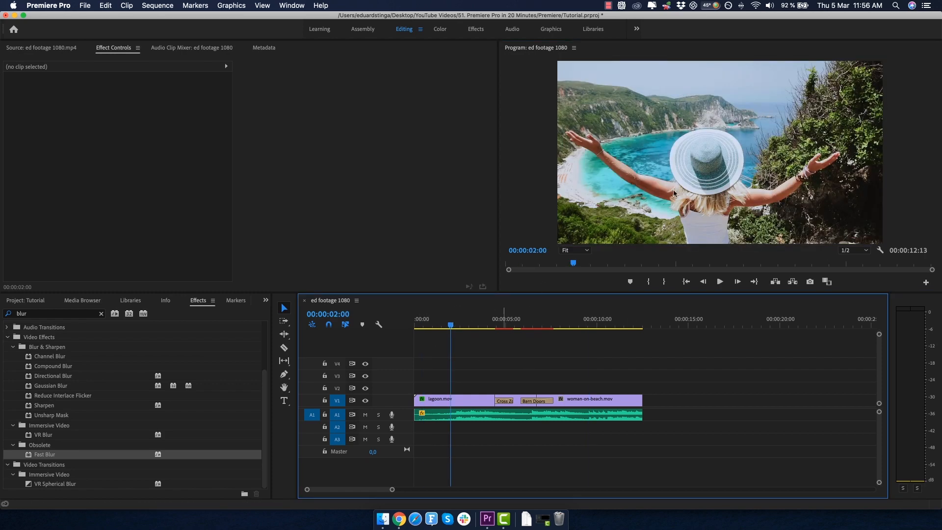
left_click(538, 118)
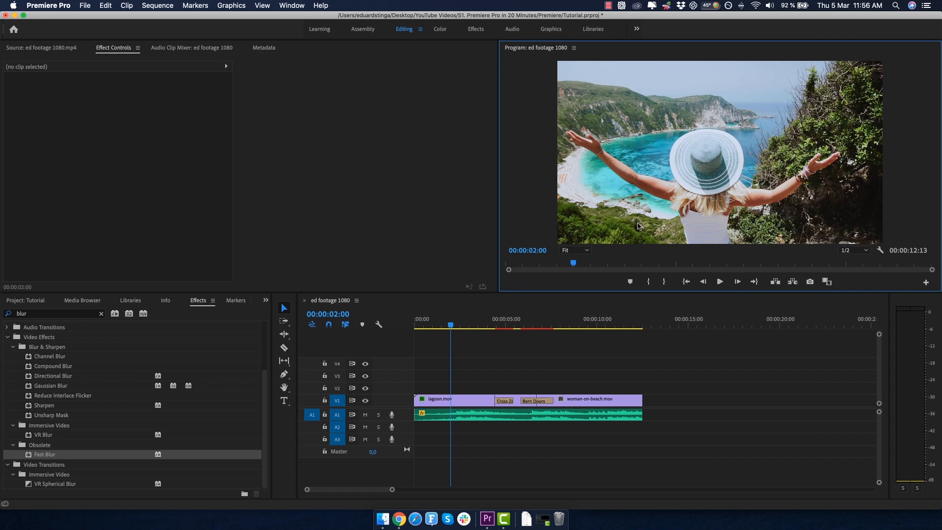
key("grave")
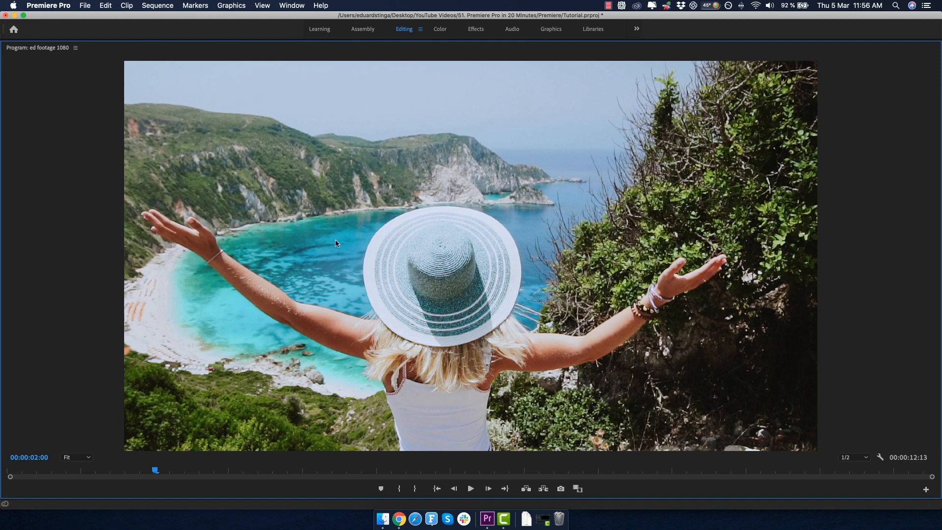
key("grave")
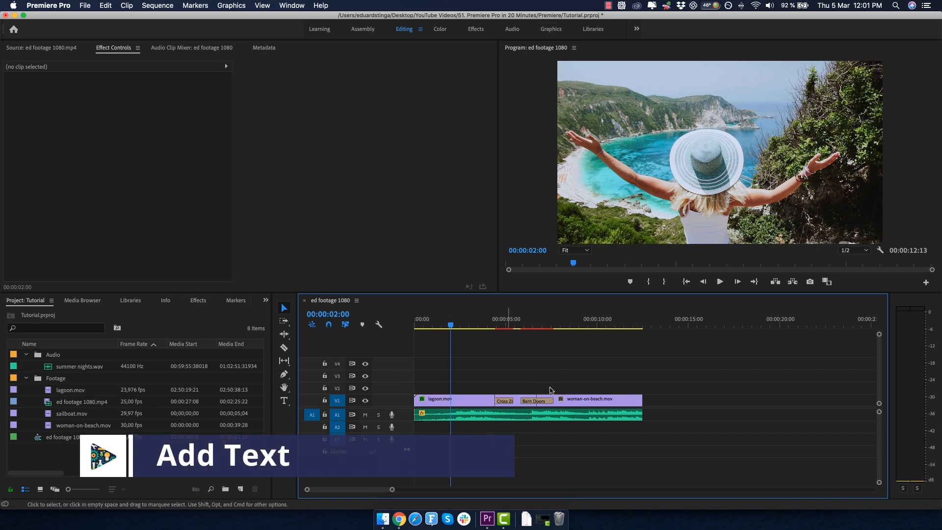
Shift all timeline clips about 2 seconds later, return the playhead to 00:00:00:00 and deselect the clips
left_click_drag(652, 386, 482, 403)
left_click_drag(445, 325, 403, 326)
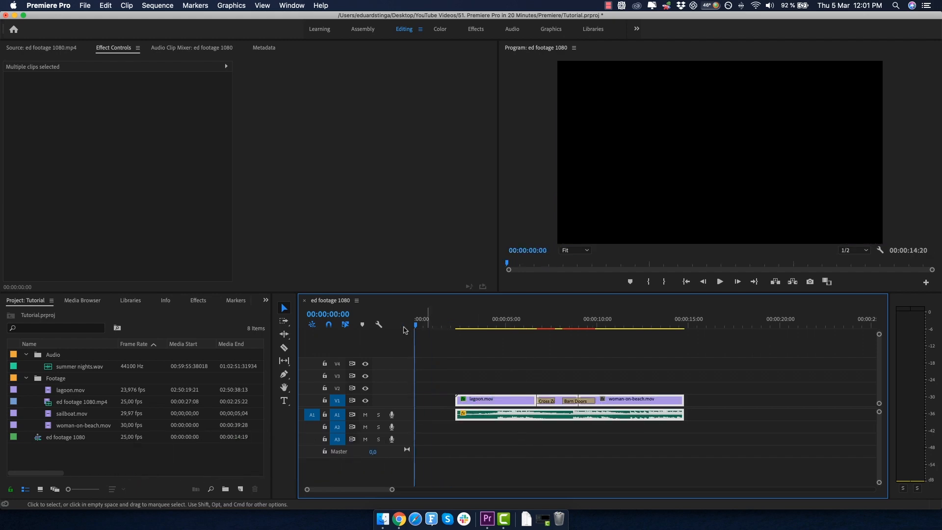
left_click(466, 368)
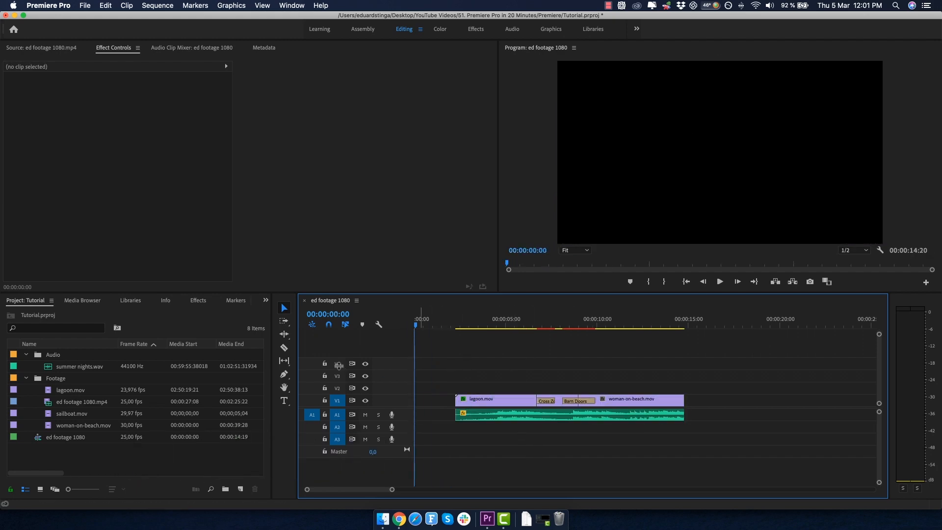
Add the text "Opening Titles" to the Program monitor frame at 00:00:00:00 with the Type tool and switch back to the Selection tool
left_click(284, 400)
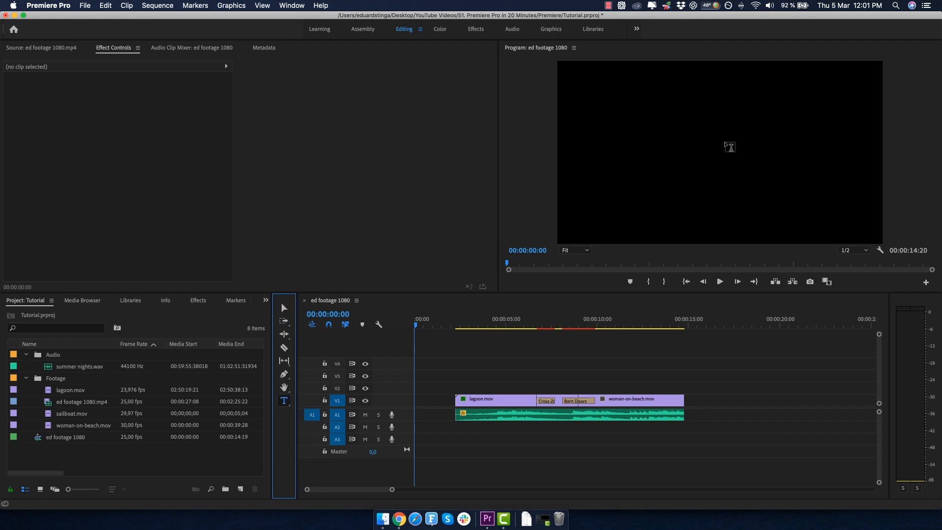
left_click(722, 155)
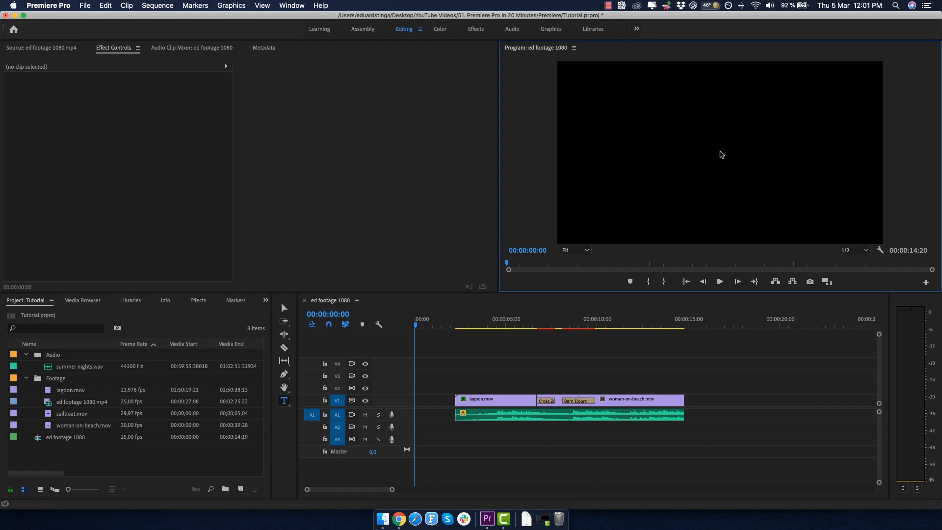
left_click(721, 154)
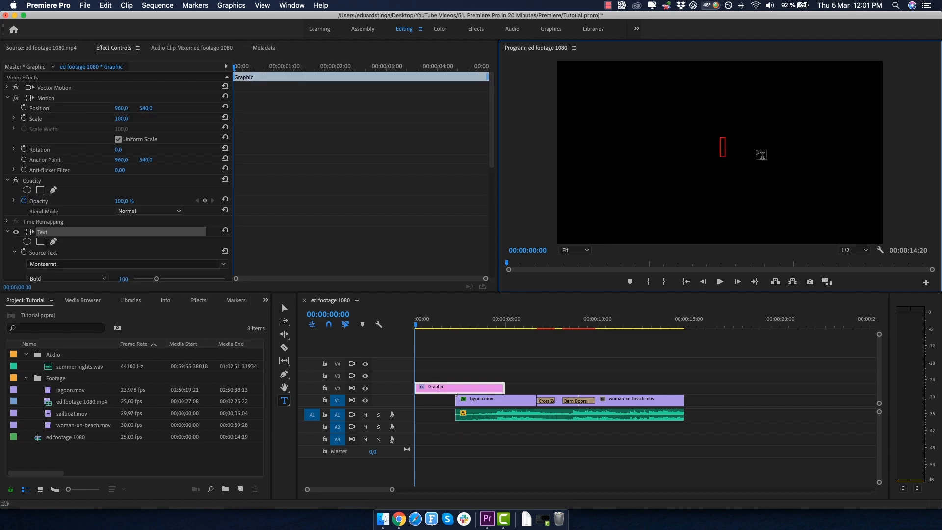
type("Opening Titles")
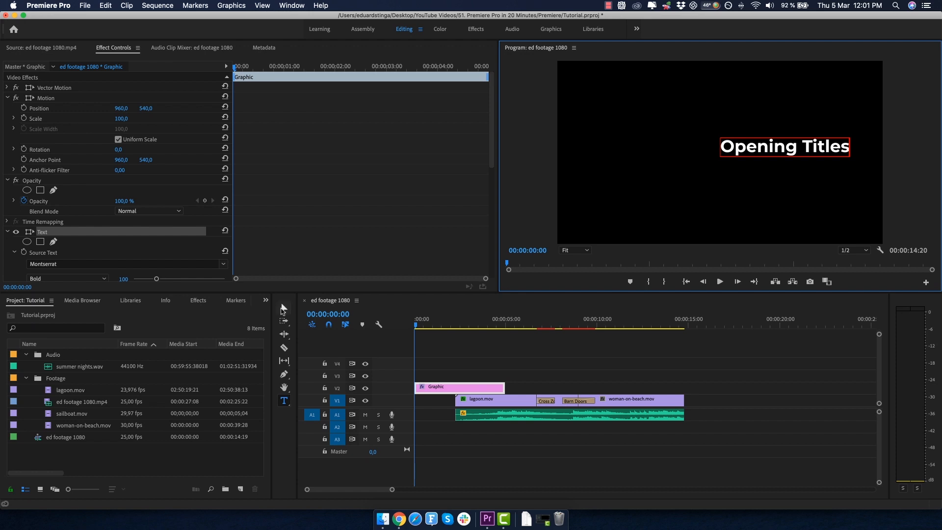
left_click(283, 308)
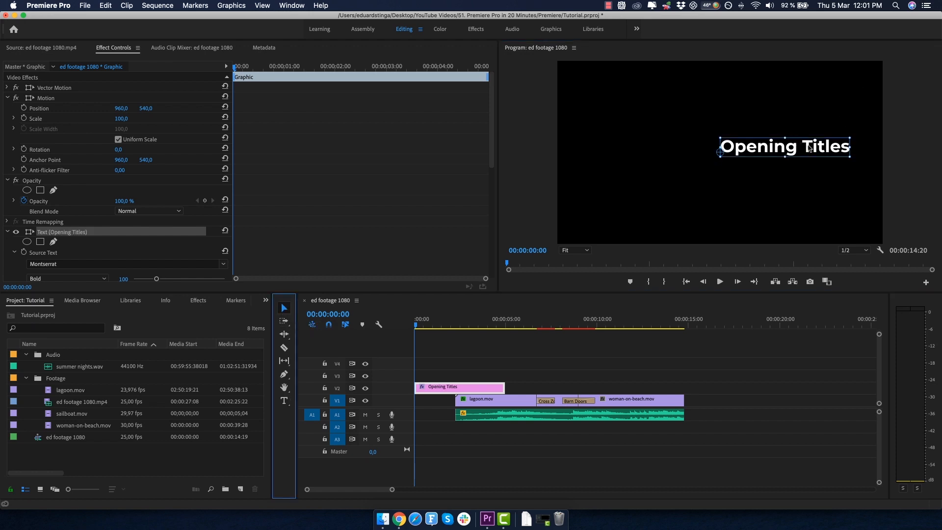
Move the Opening Titles text to the middle of the frame and browse its fonts, keeping Montserrat Bold
left_click_drag(809, 149, 752, 151)
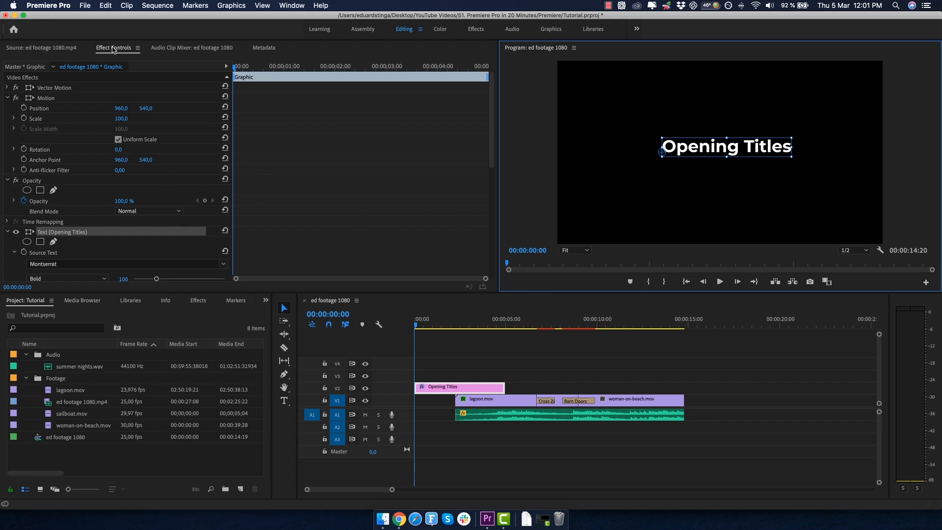
scroll(82, 190, "down", 5)
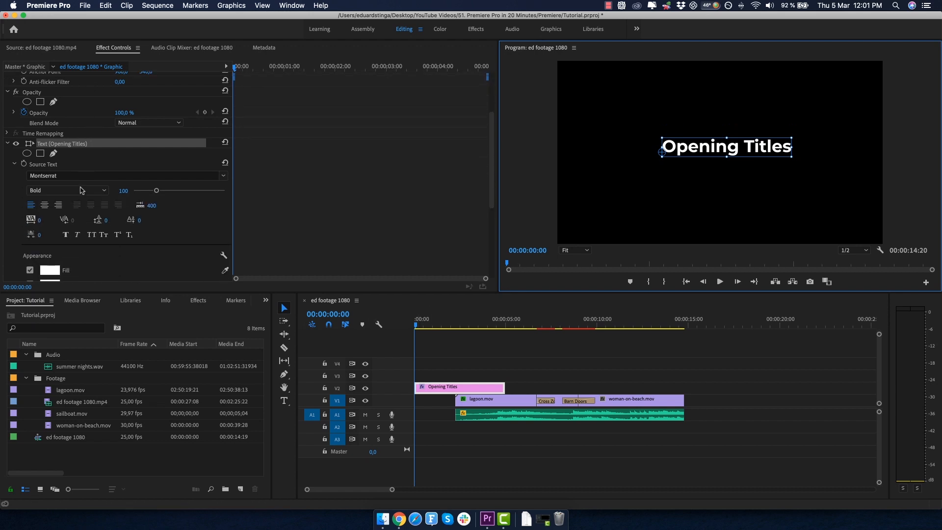
scroll(82, 190, "down", 3)
left_click(72, 126)
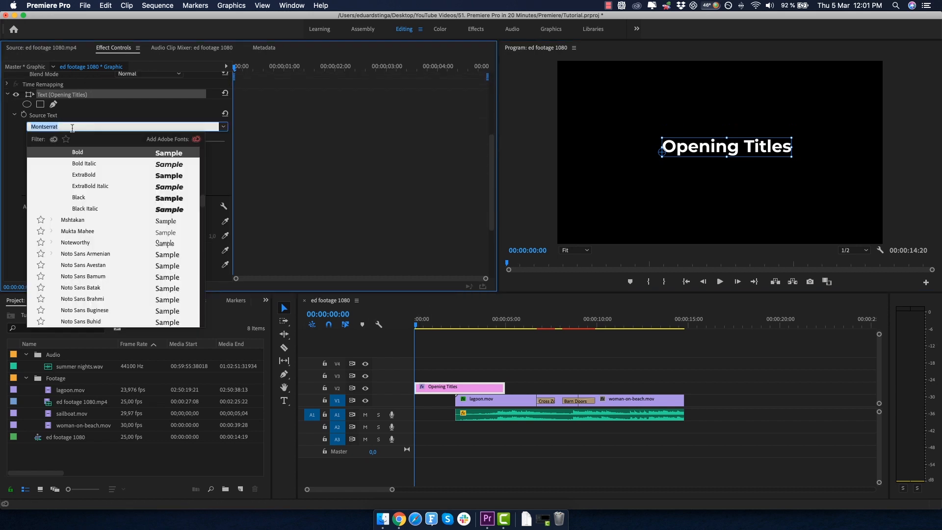
left_click(11, 132)
left_click(62, 143)
left_click(16, 146)
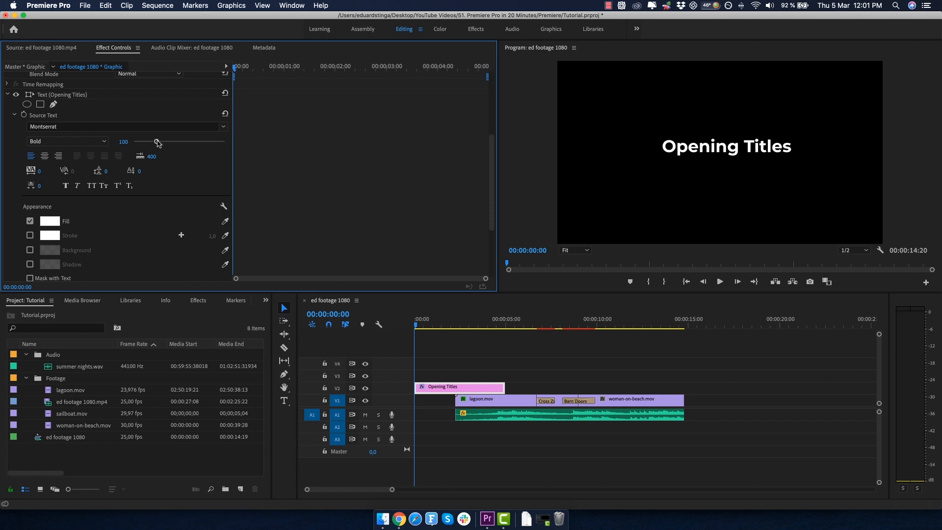
Set the title's font size to 110 with centred alignment, and reposition it in the middle of the frame
left_click_drag(157, 143, 159, 142)
left_click(49, 157)
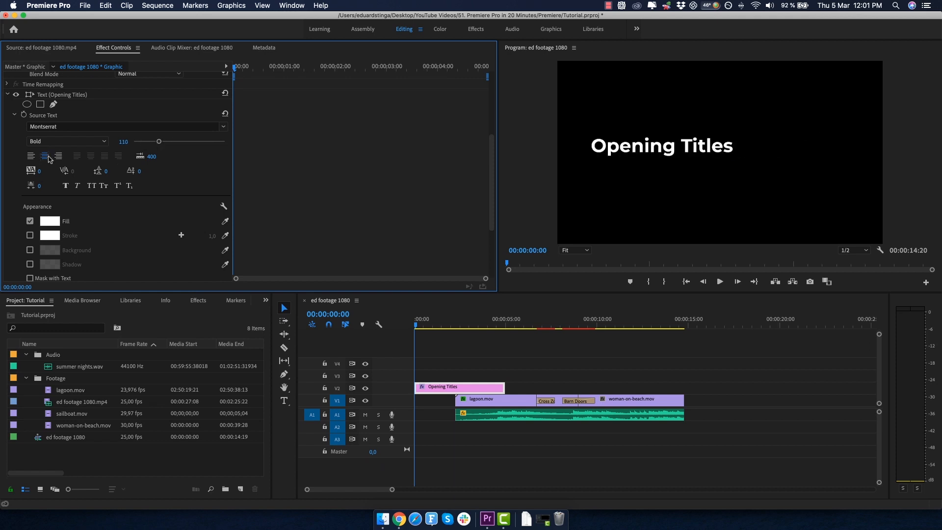
left_click(663, 153)
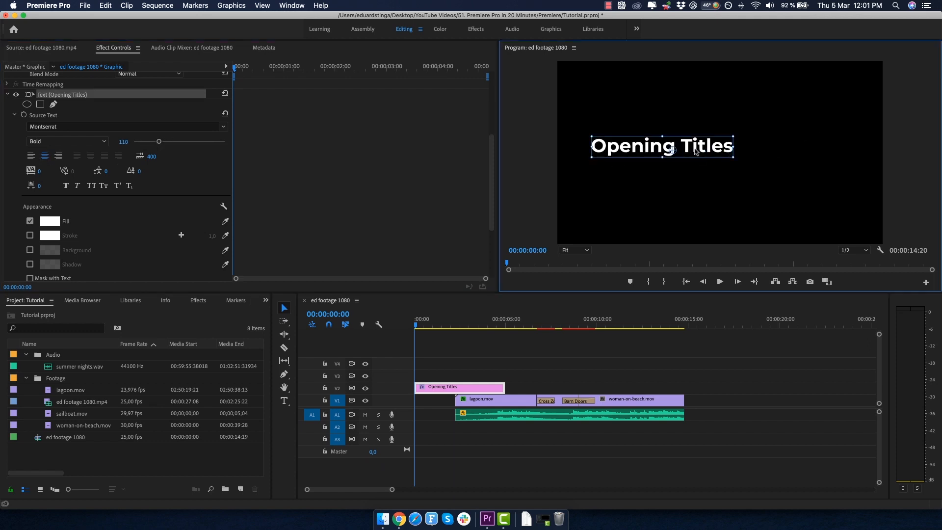
left_click_drag(663, 149, 720, 152)
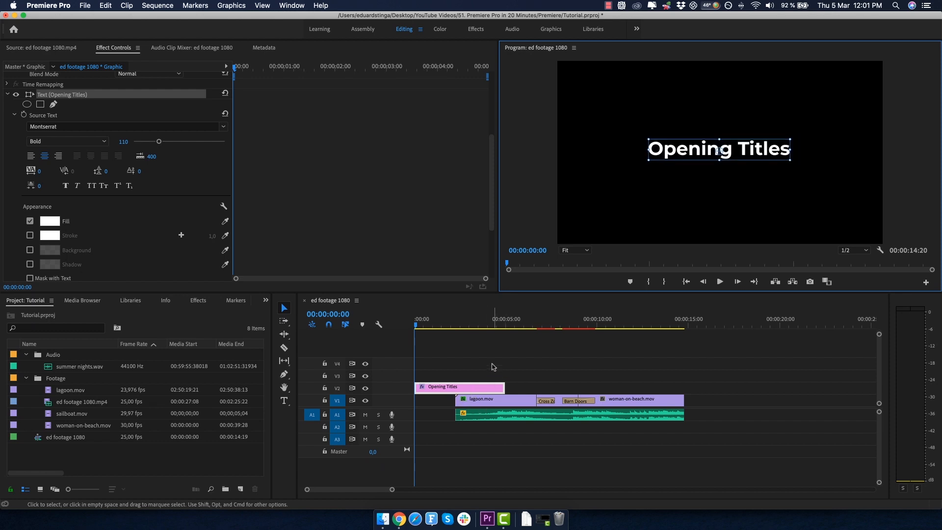
Trim the end of the Opening Titles clip on V2 to the point where lagoon.mov starts
left_click(435, 409)
left_click(435, 388)
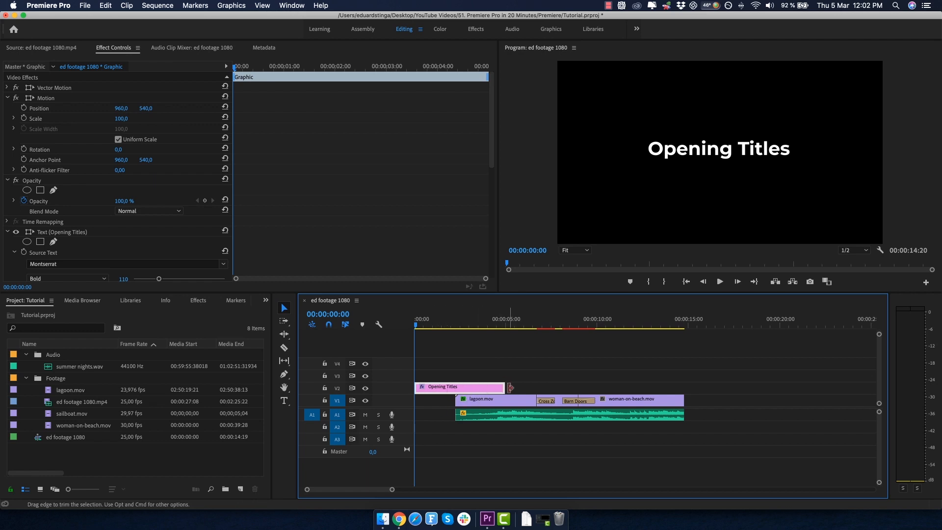
mouse_move(509, 387)
left_mouse_down()
mouse_move(478, 387)
mouse_move(505, 389)
left_mouse_up()
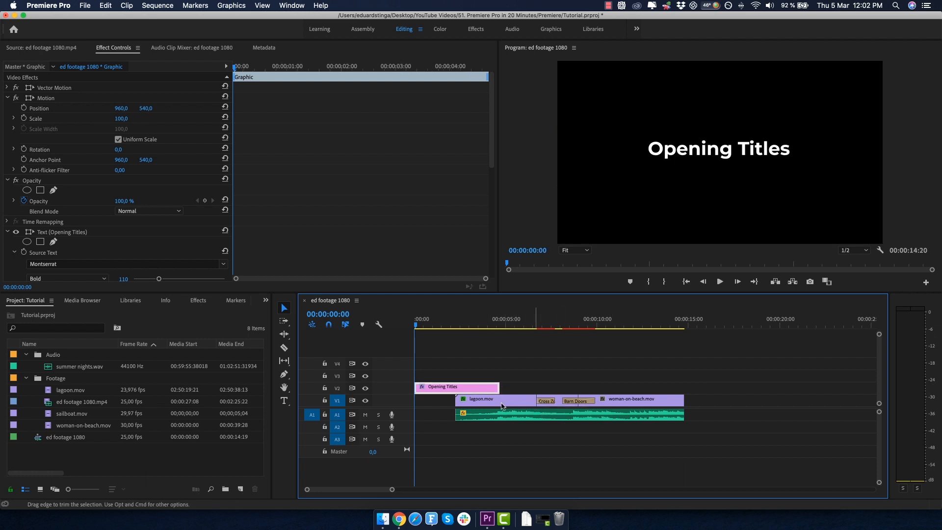
left_click(448, 402)
left_click(470, 388)
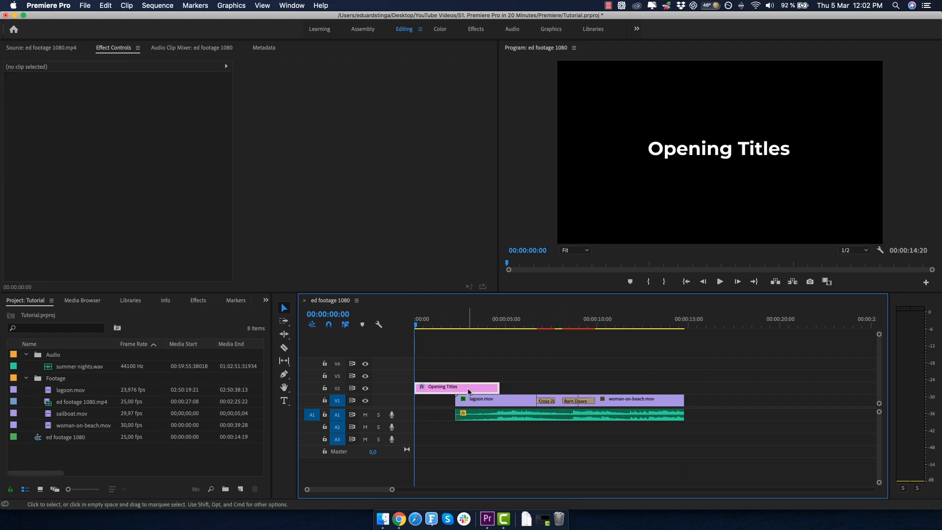
left_click_drag(496, 388, 490, 421)
Move the music clip on A1 to the start of the sequence and extend its end to match the end of woman-on-beach.mov
left_click_drag(490, 420, 448, 423)
left_click_drag(634, 414, 685, 414)
Apply the default Cross Dissolve to both ends of the Opening Titles clip and play the opening
left_click(442, 388)
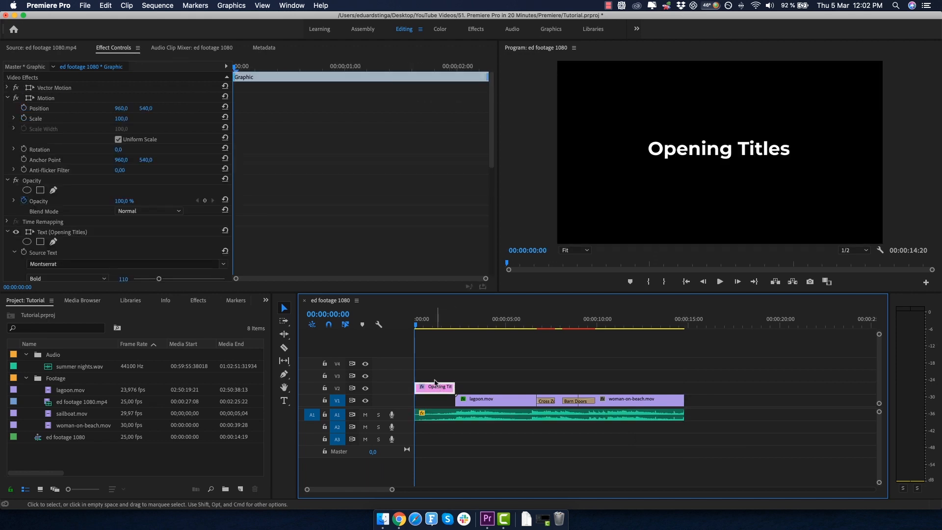
key("shift+d")
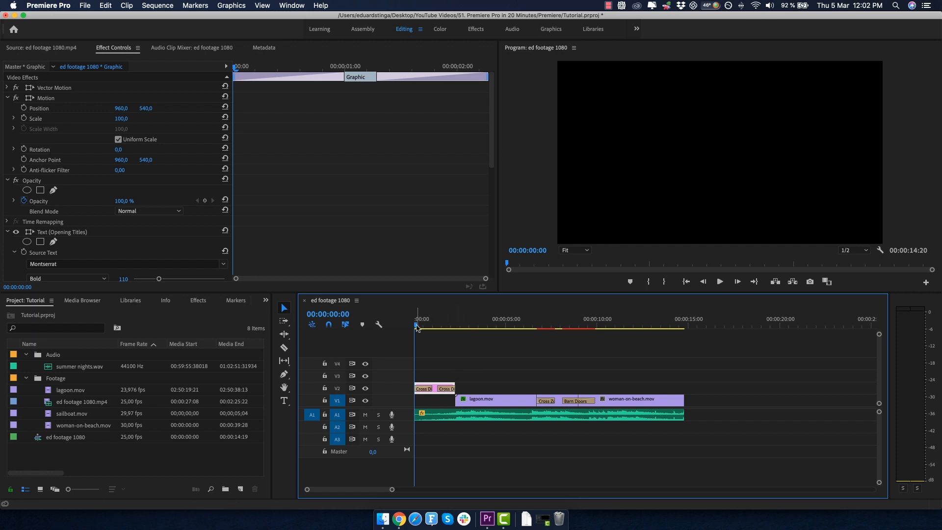
key("space")
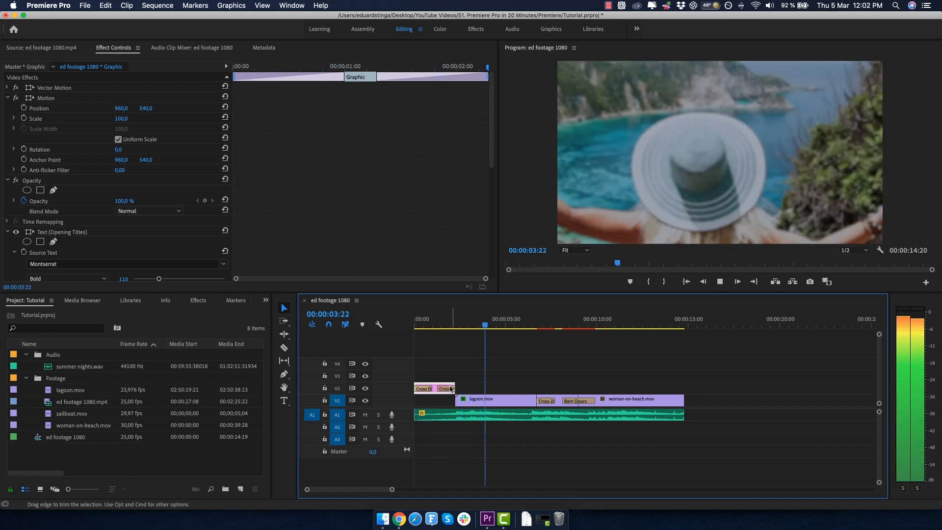
Shorten both Cross Dissolves on the title clip, the opening one to 00:00:00:20, and review the opening from 00:00:00:00
left_click(450, 388)
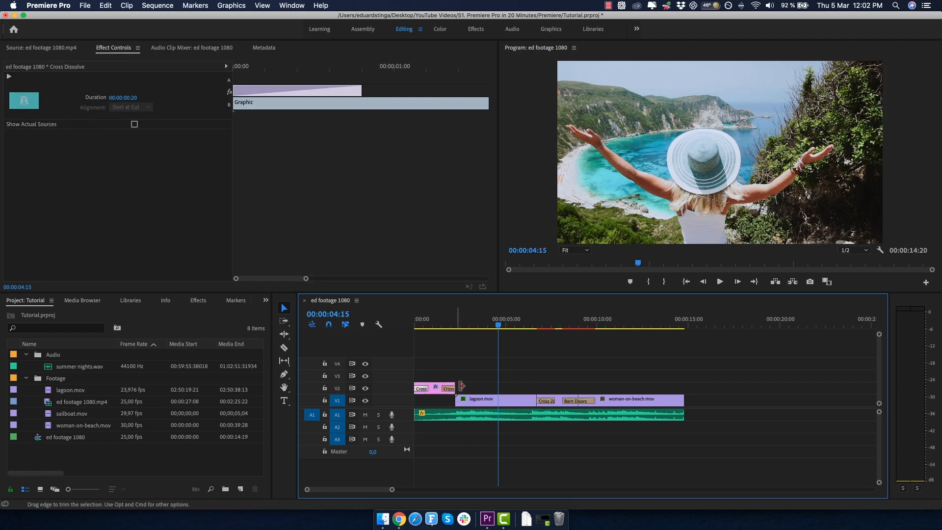
left_click(427, 324)
key("Home")
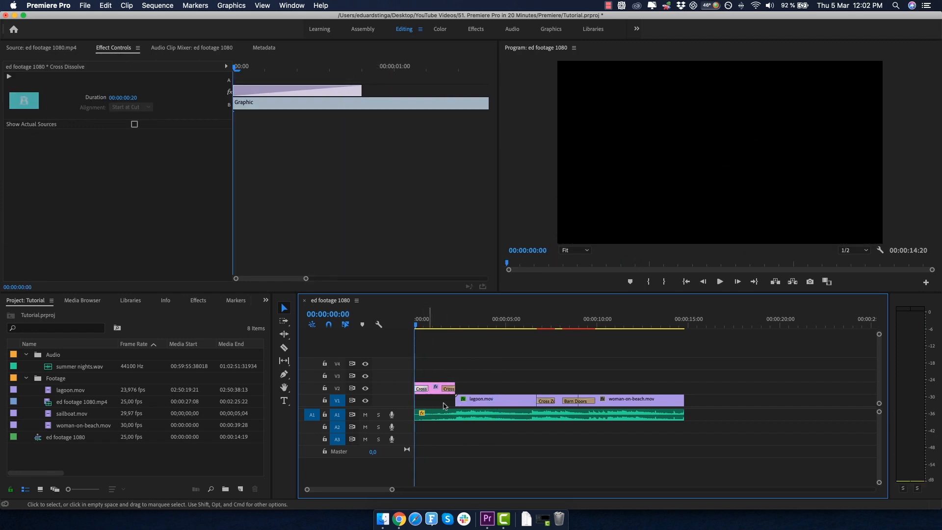
left_click(482, 392)
left_click(473, 319)
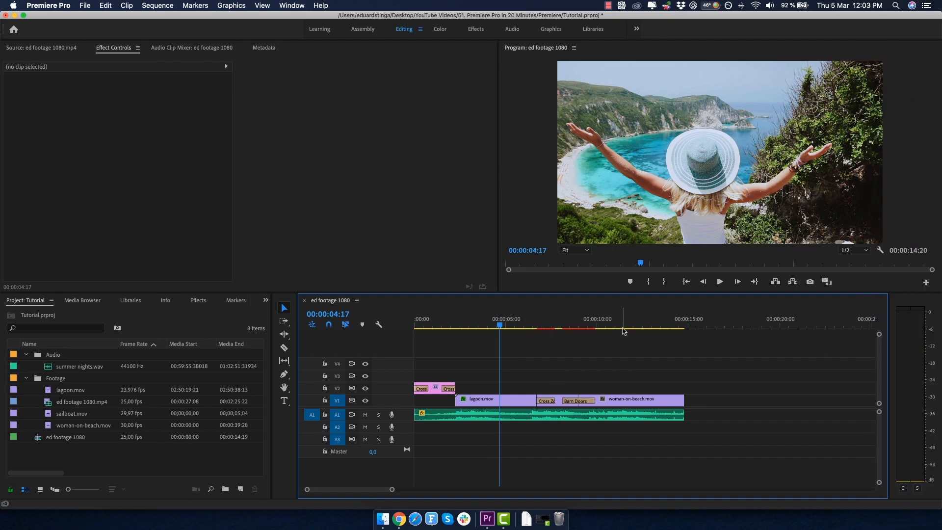
Place the playhead at 00:00:07:22, select sailboat.mov and switch to the Color workspace
left_click(627, 324)
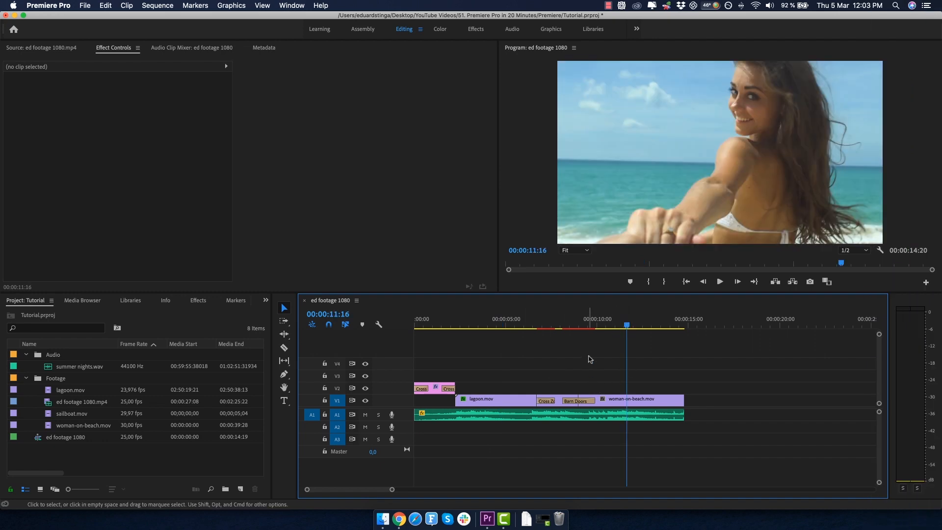
left_click(558, 322)
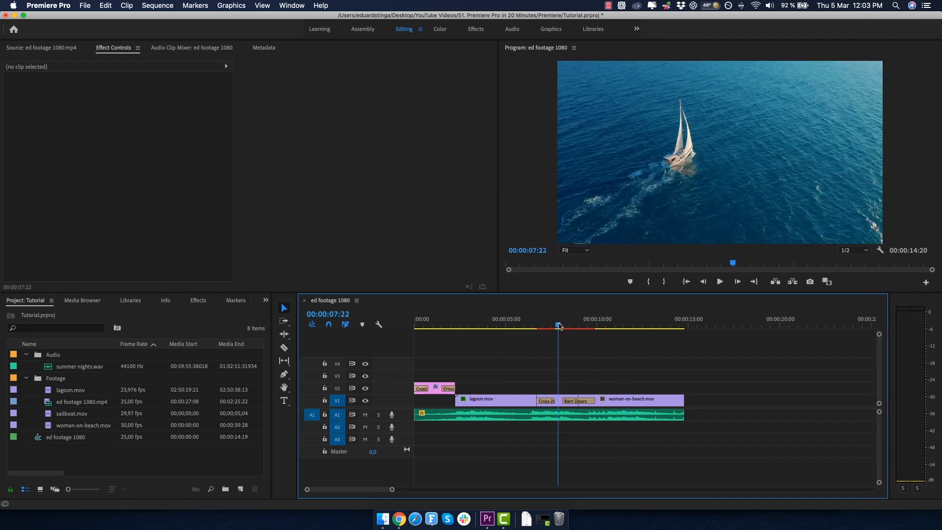
left_click(559, 402)
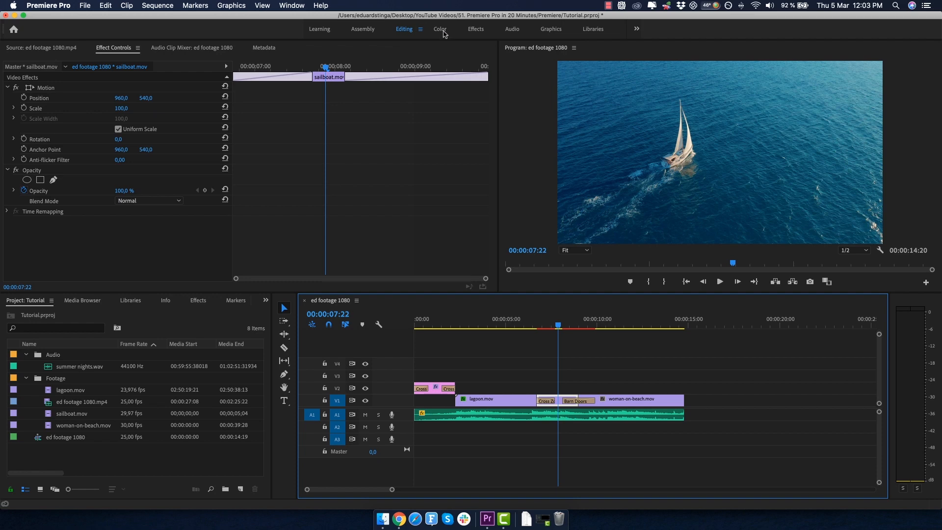
left_click(291, 5)
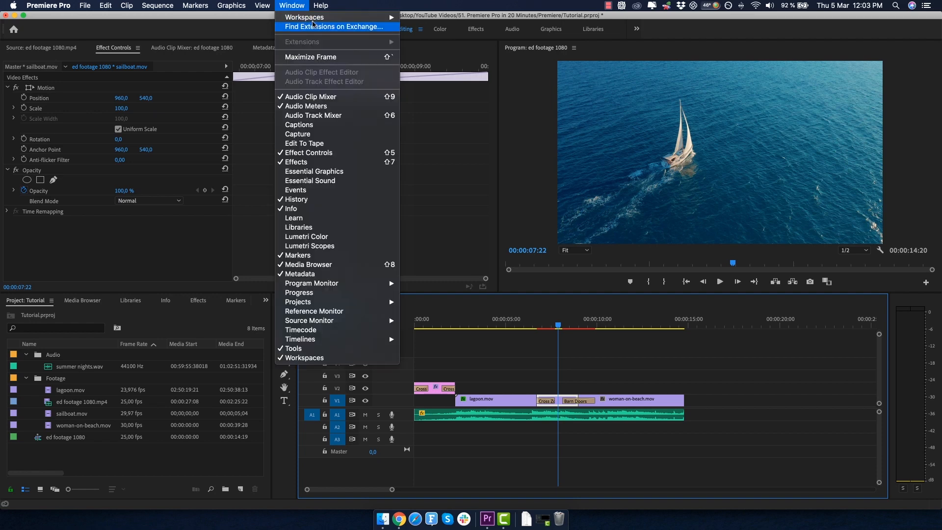
mouse_move(314, 19)
left_click(419, 48)
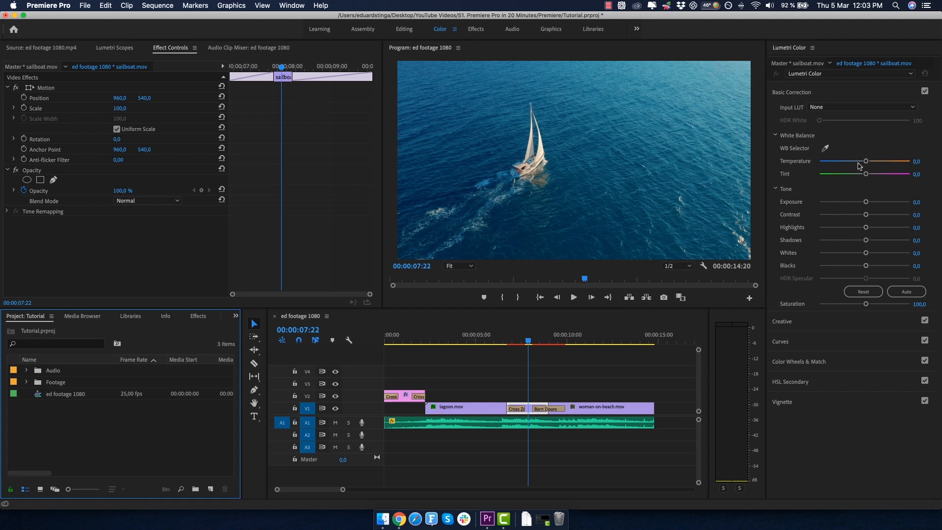
Adjust sailboat.mov's Basic Correction to Temperature -11.4, Tint 9.2, Exposure 0.6, Contrast 17.8 and Whites 41.6
left_click_drag(866, 163, 859, 161)
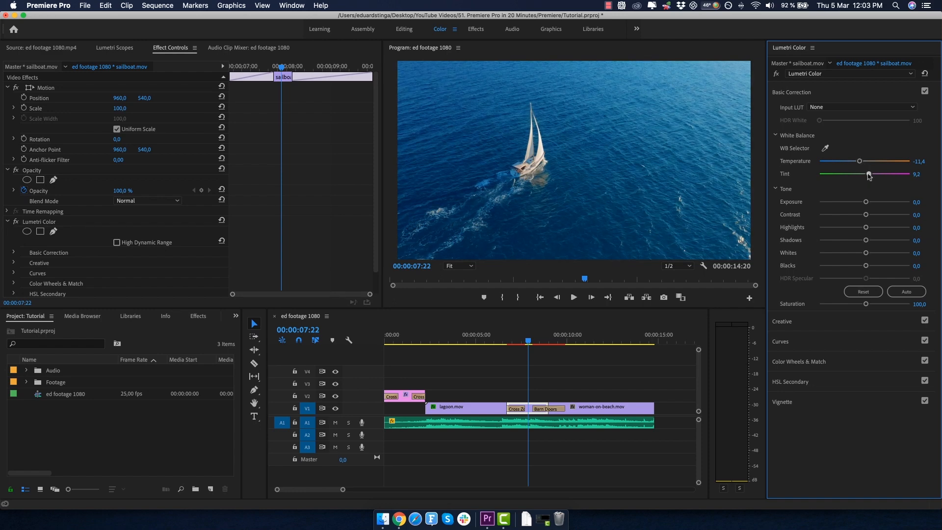
left_click_drag(865, 201, 873, 215)
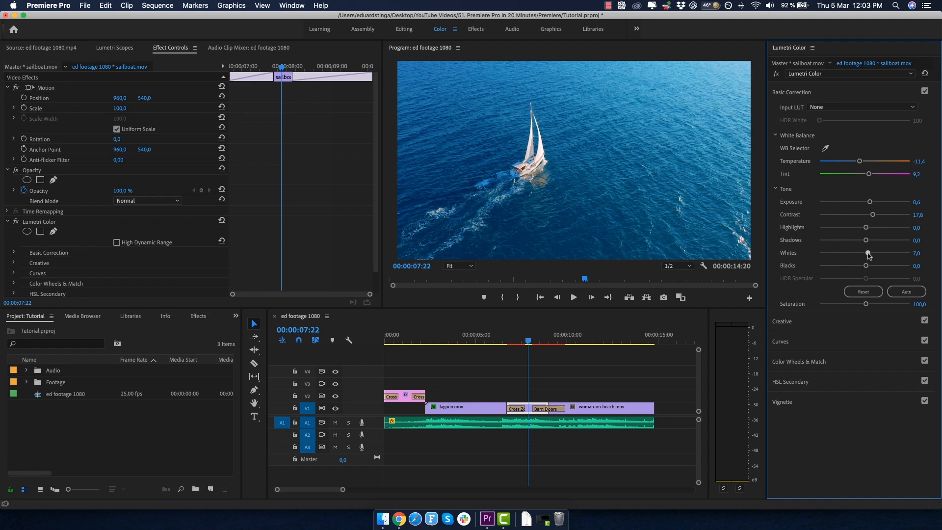
left_click_drag(865, 253, 883, 254)
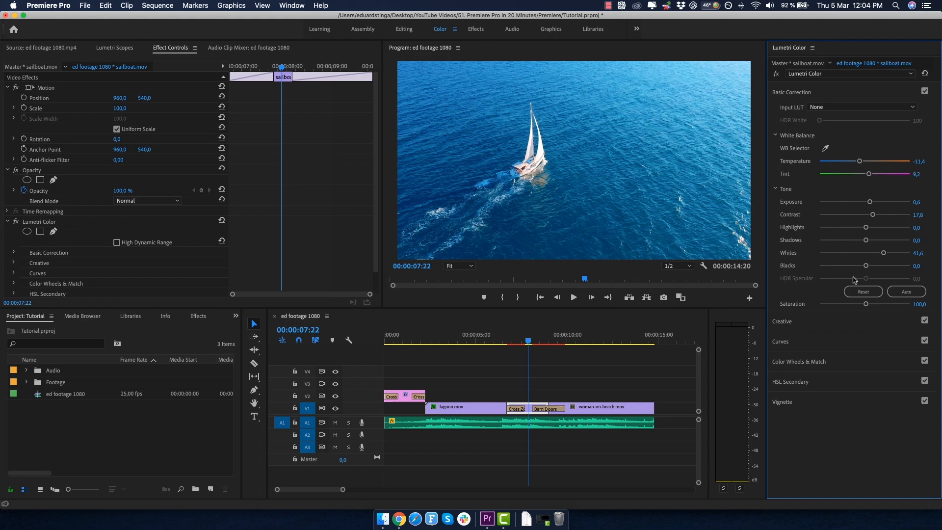
Try the automatic tone correction on sailboat.mov, reset the tone values and return to the Editing workspace
left_click(899, 292)
left_click(901, 293)
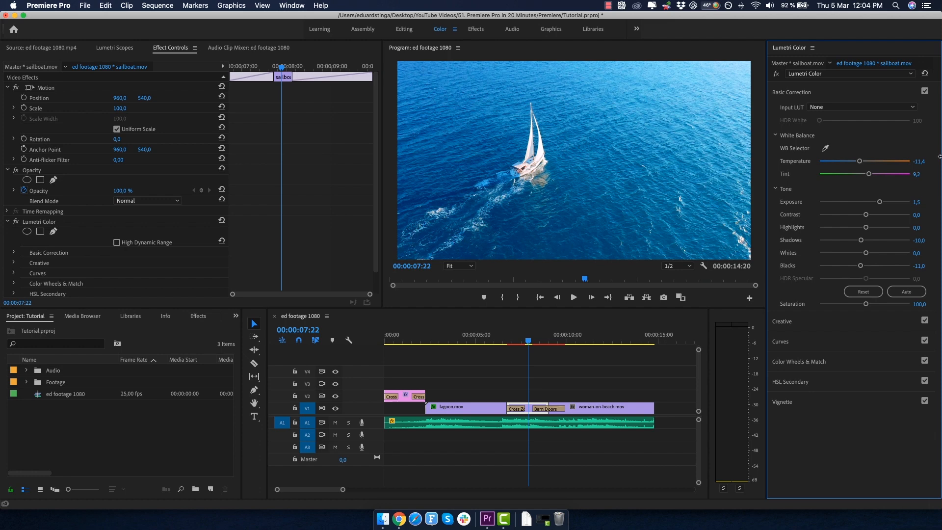
left_click(864, 292)
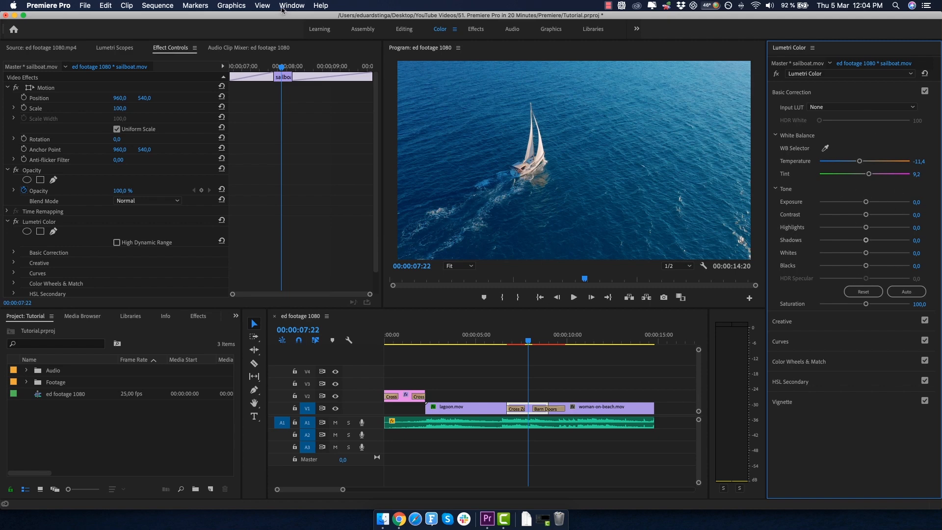
left_click(401, 31)
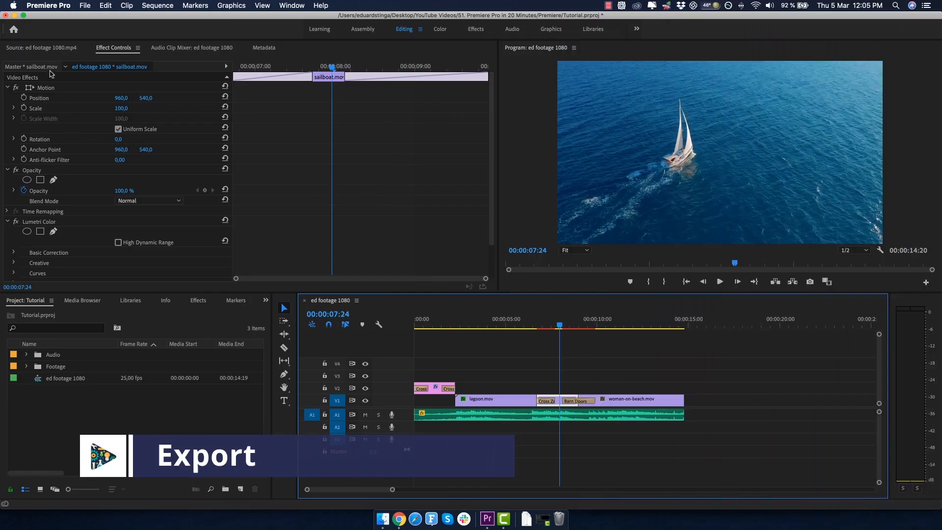
Show the Source monitor and mark a sequence range with In at 00:00:07:24 and Out at 00:00:14:08
left_click(37, 48)
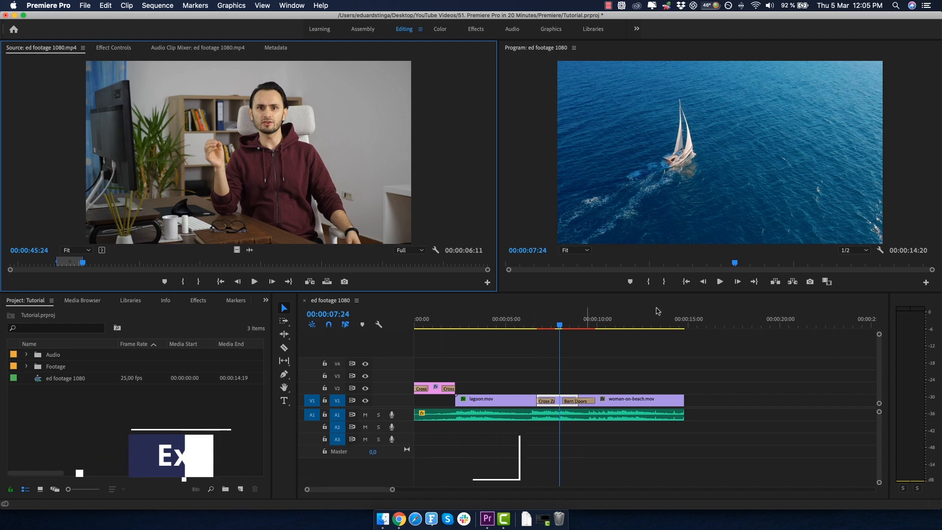
left_click(647, 284)
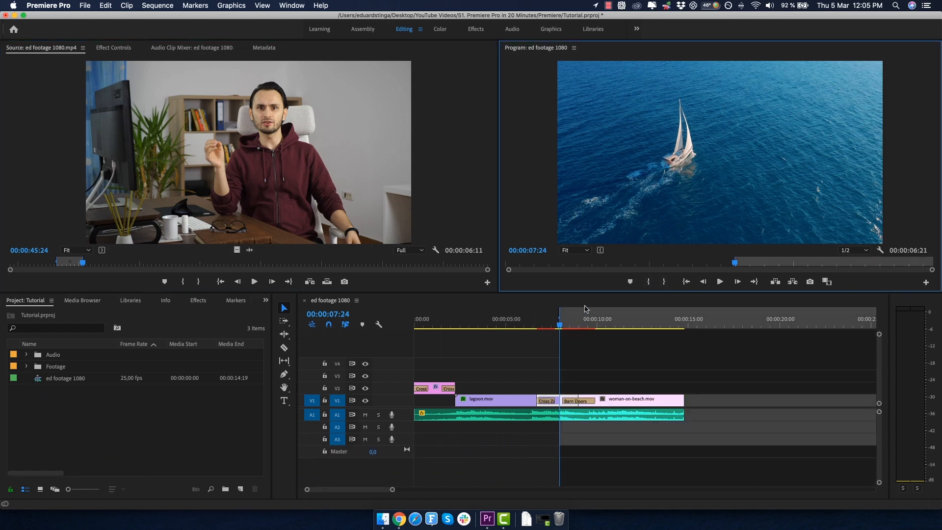
left_click_drag(685, 322, 676, 321)
left_click(664, 282)
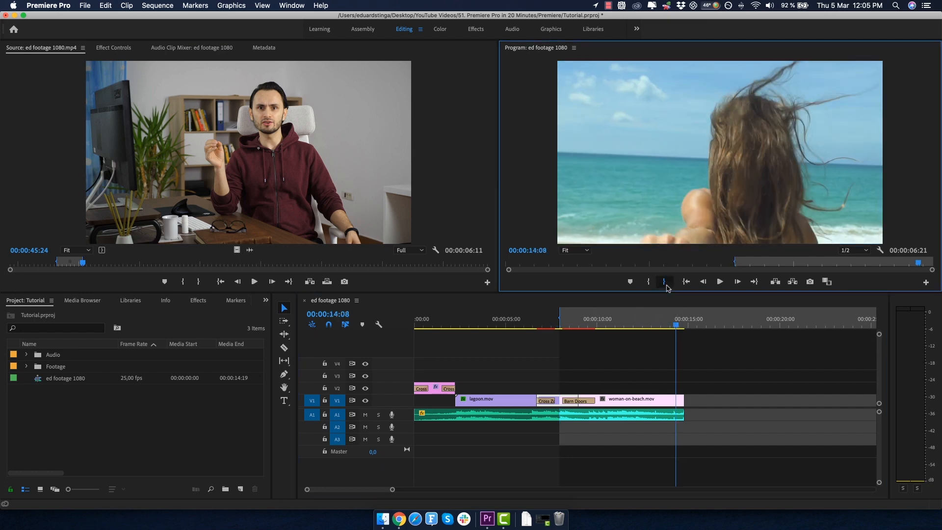
Mark the whole sequence for export with In at 00:00:00:00 and Out at 00:00:14:20
left_click_drag(430, 324, 399, 325)
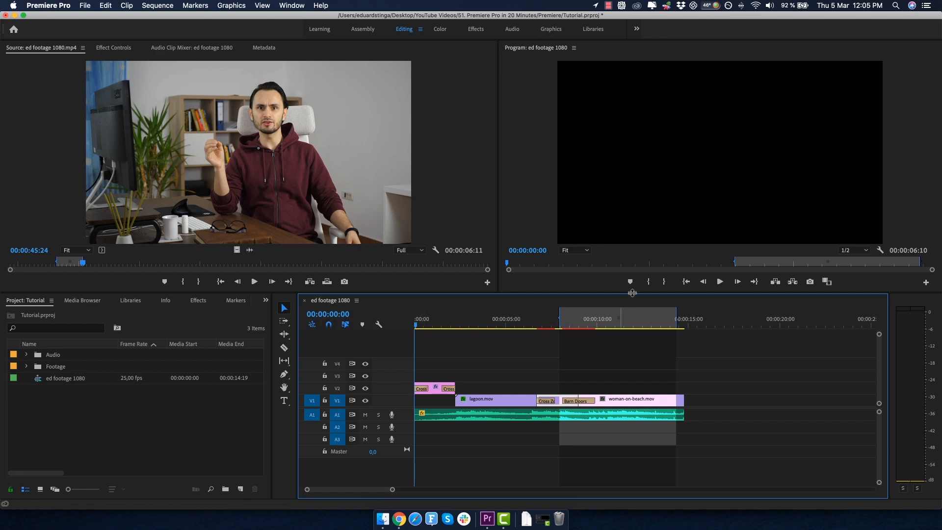
left_click(648, 282)
mouse_move(675, 318)
left_mouse_down()
mouse_move(685, 320)
mouse_move(622, 326)
mouse_move(677, 333)
mouse_move(685, 325)
left_mouse_up()
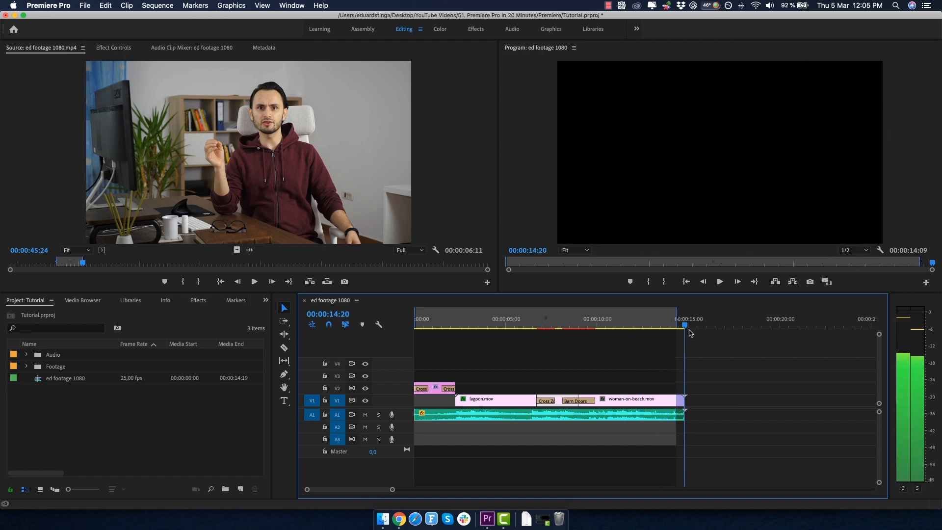
left_click(663, 282)
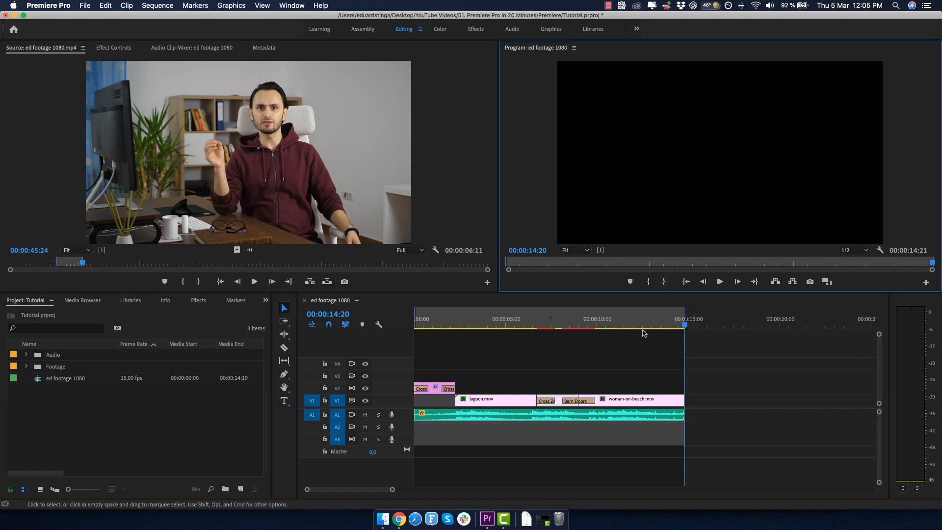
Open the media export settings for the ed footage 1080 sequence and look through its video settings
left_click(610, 325)
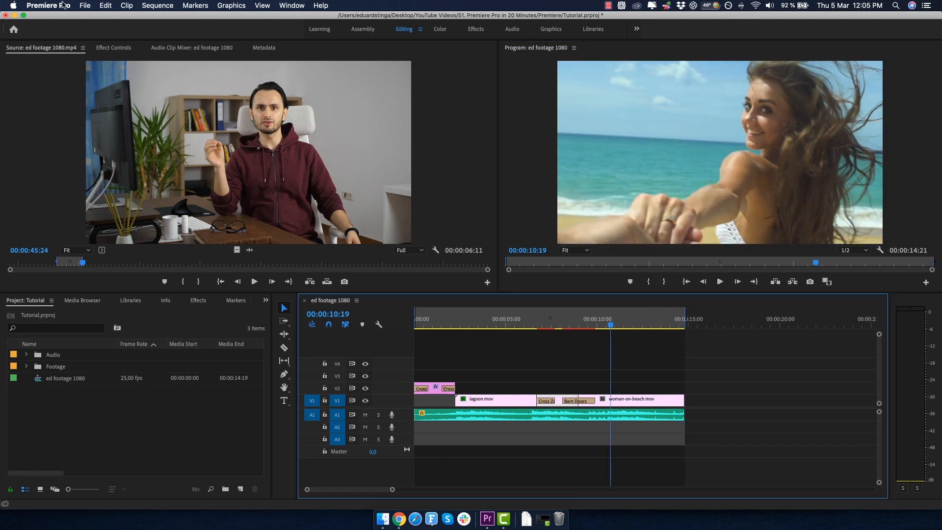
left_click(83, 6)
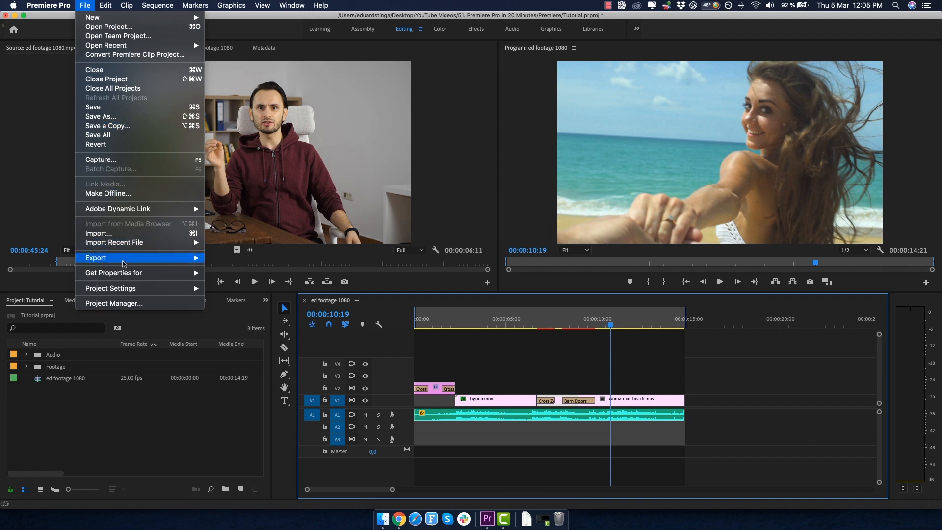
mouse_move(124, 260)
left_click(240, 261)
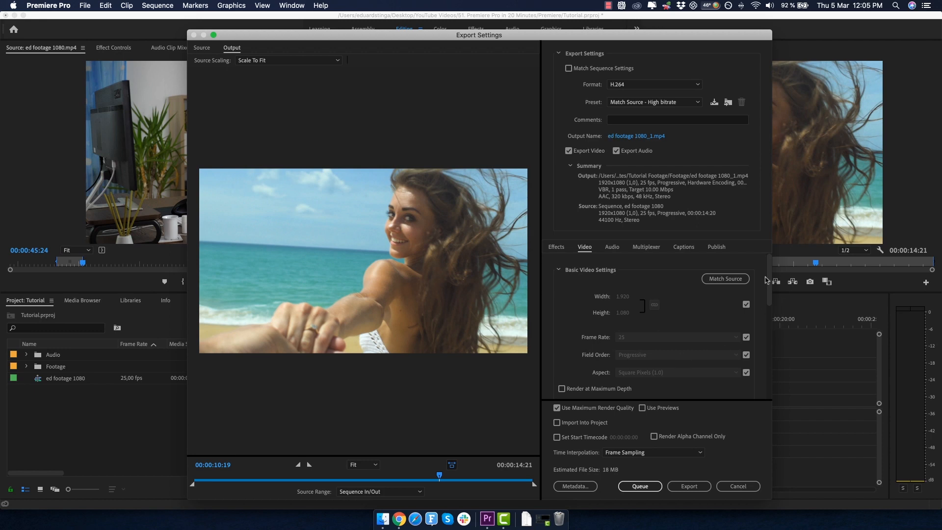
scroll(765, 280, "down", 5)
scroll(770, 268, "up", 5)
Keep H.264 as the export format and choose the Match Source - High bitrate preset
left_click(631, 88)
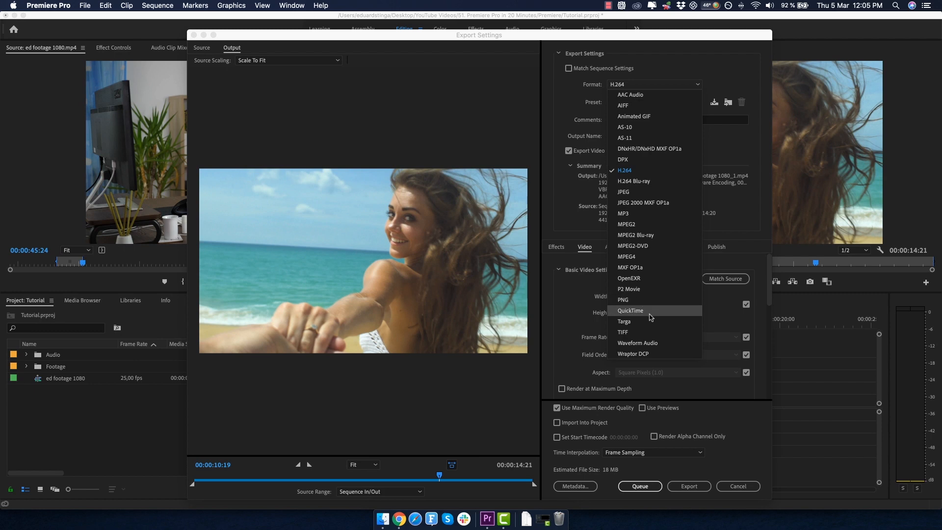
left_click(575, 97)
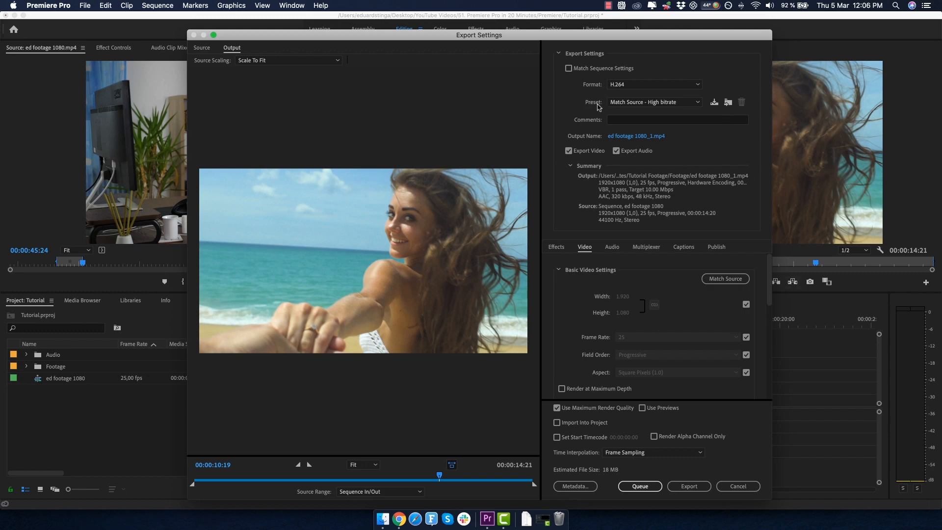
left_click(621, 103)
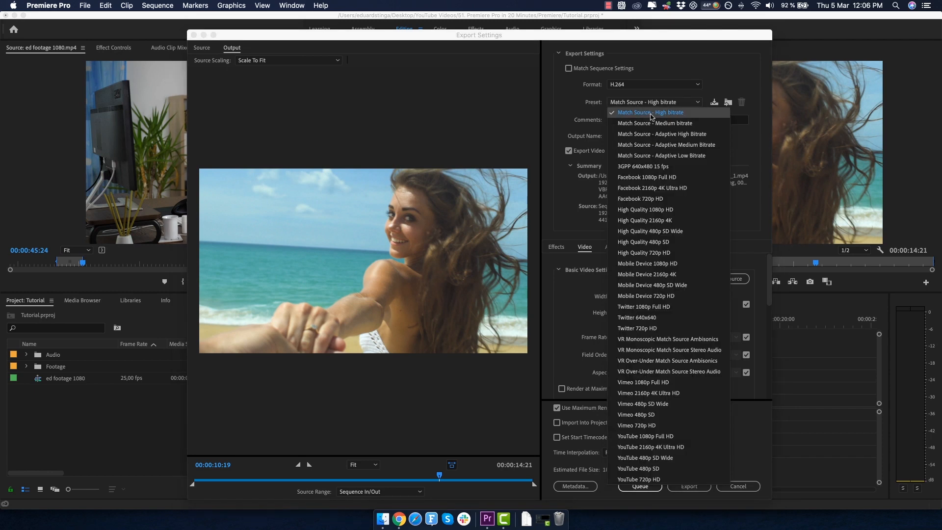
left_click(672, 113)
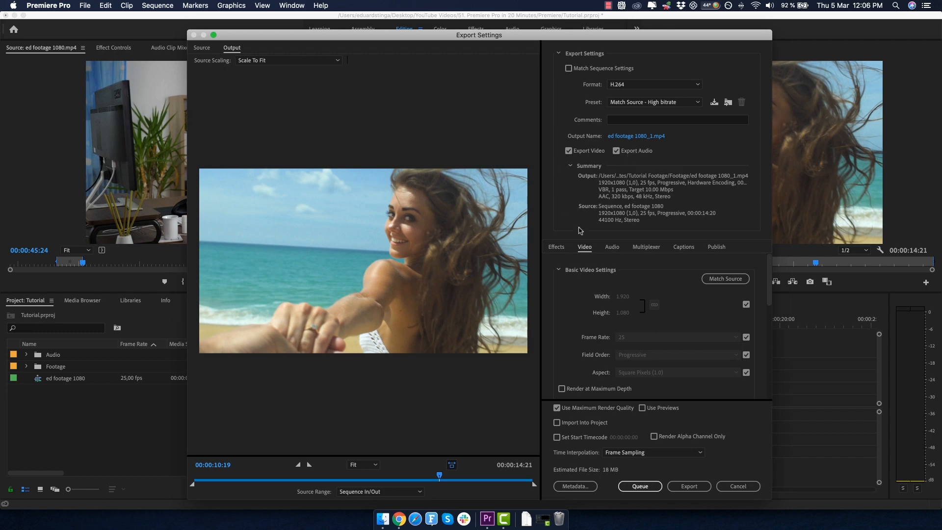
Review the audio export settings and export the sequence immediately with the current settings
left_click(612, 246)
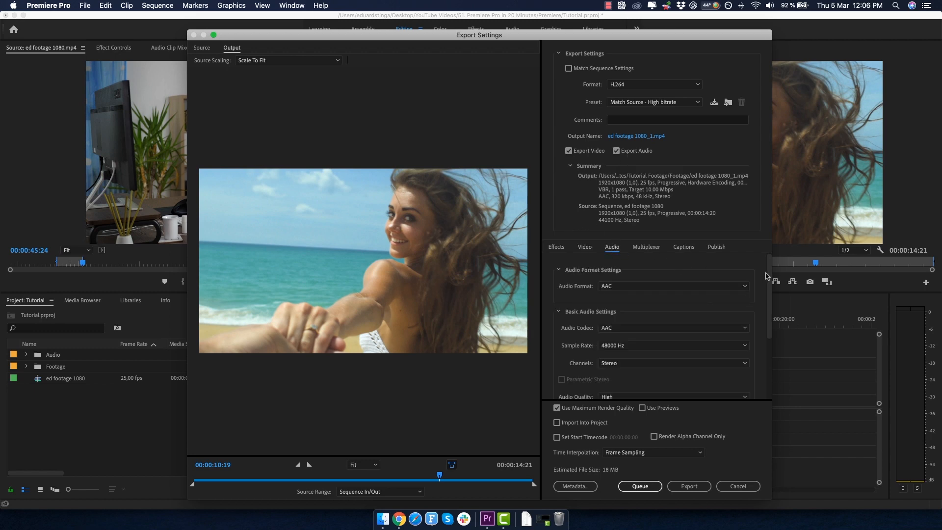
scroll(739, 347, "down", 5)
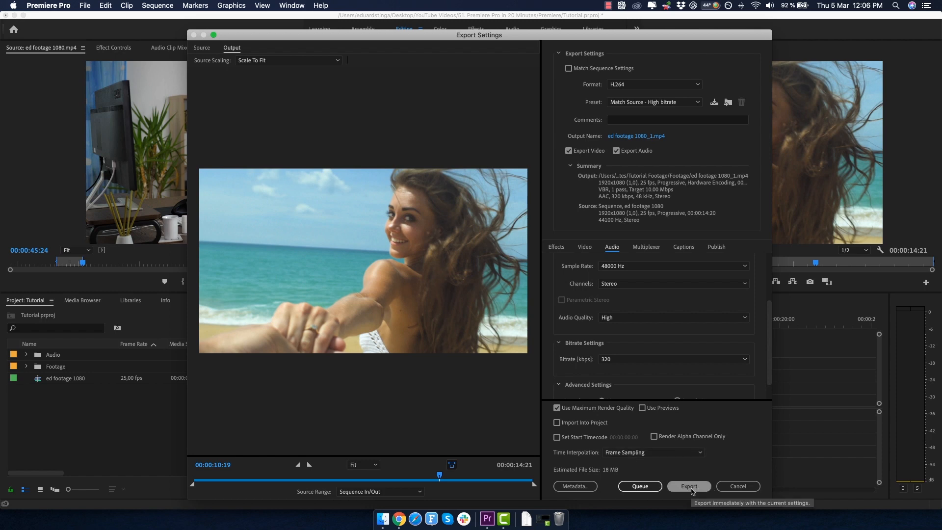
left_click(640, 487)
left_click(687, 486)
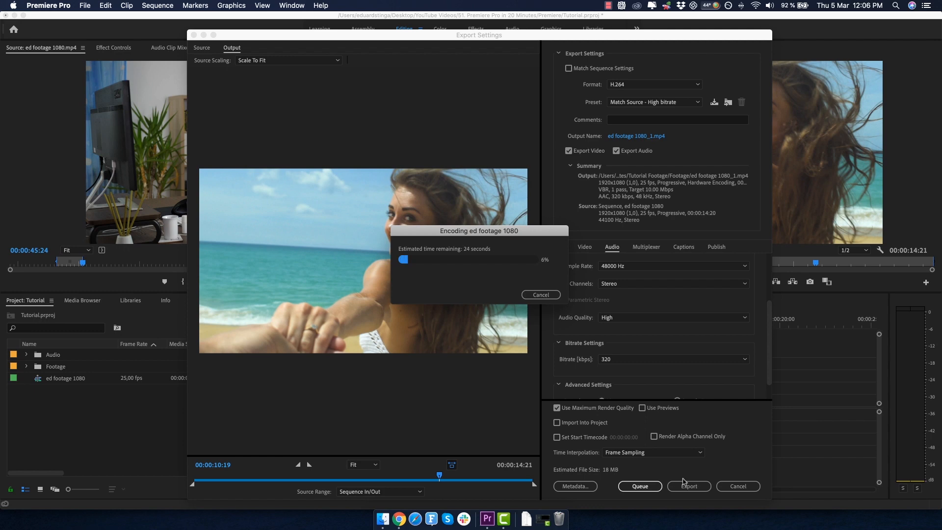